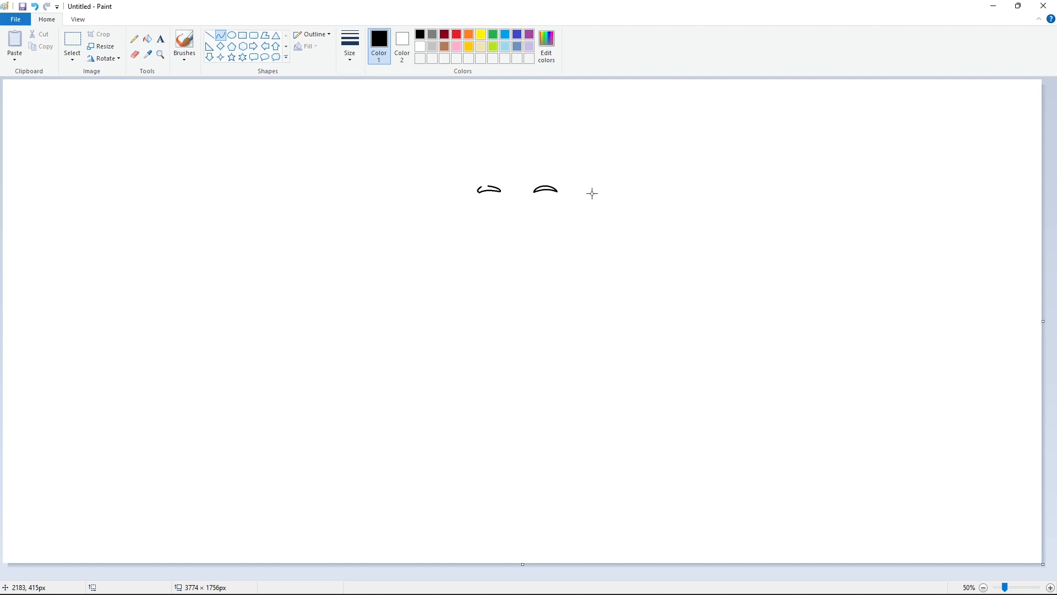
- Draw the black curved outline and pupil of the eye beneath the left eyebrow
{"action": "double_click", "coordinate": [500, 207]}
{"action": "mouse_move", "coordinate": [497, 202]}
{"action": "left_mouse_down"}
{"action": "mouse_move", "coordinate": [490, 195]}
{"action": "mouse_move", "coordinate": [482, 214]}
{"action": "left_mouse_up"}
{"action": "left_click", "coordinate": [532, 206]}
{"action": "left_click", "coordinate": [512, 211]}
{"action": "left_click", "coordinate": [501, 213]}
{"action": "left_click", "coordinate": [527, 210]}
{"action": "left_click", "coordinate": [495, 211]}
{"action": "left_click_drag", "start_coordinate": [494, 204], "coordinate": [530, 212]}
{"action": "key", "text": "ctrl+z"}
{"action": "key", "text": "ctrl+z"}
{"action": "left_click", "coordinate": [489, 208]}
- Close the gaps in the left eye's outline and fill its lid and pupil areas with black
{"action": "left_click", "coordinate": [350, 44]}
{"action": "left_click", "coordinate": [368, 119]}
{"action": "left_click", "coordinate": [209, 35]}
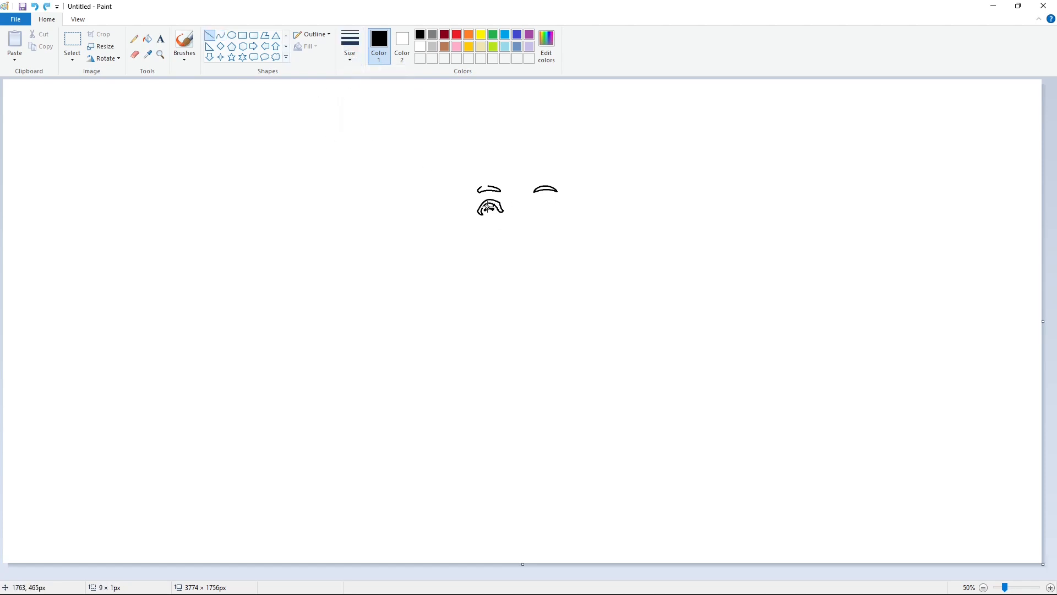
{"action": "left_click", "coordinate": [147, 38]}
{"action": "left_click", "coordinate": [498, 202]}
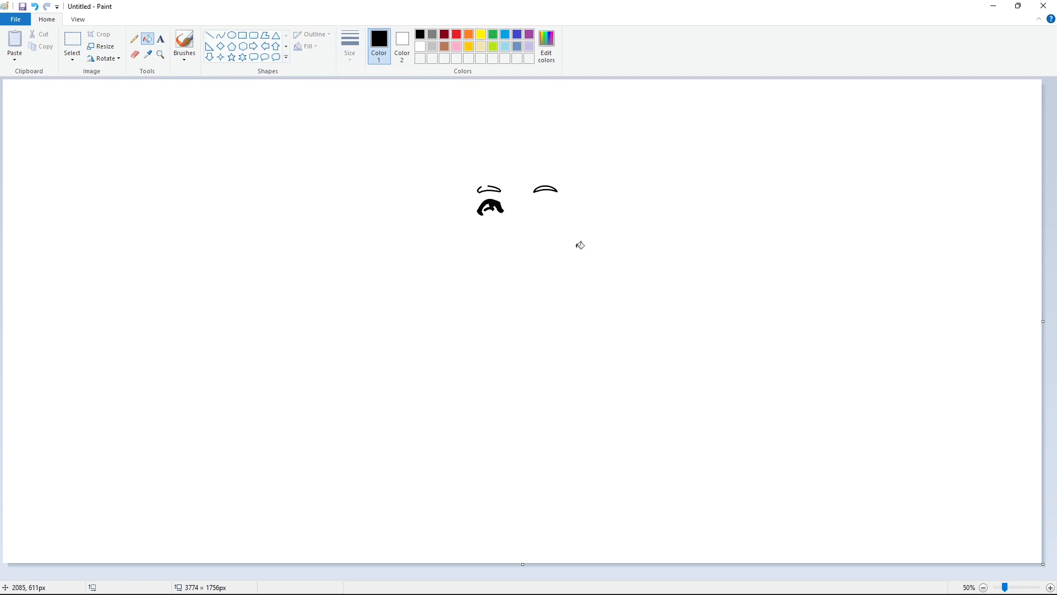
- Draw the matching eye beneath the right eyebrow with black curves, including the lid outline and pupil
{"action": "left_click", "coordinate": [221, 35]}
{"action": "left_click_drag", "start_coordinate": [530, 211], "coordinate": [569, 191]}
{"action": "double_click", "coordinate": [537, 211]}
{"action": "left_click", "coordinate": [351, 45]}
{"action": "left_click", "coordinate": [368, 141]}
{"action": "left_click", "coordinate": [351, 44]}
{"action": "left_click", "coordinate": [368, 118]}
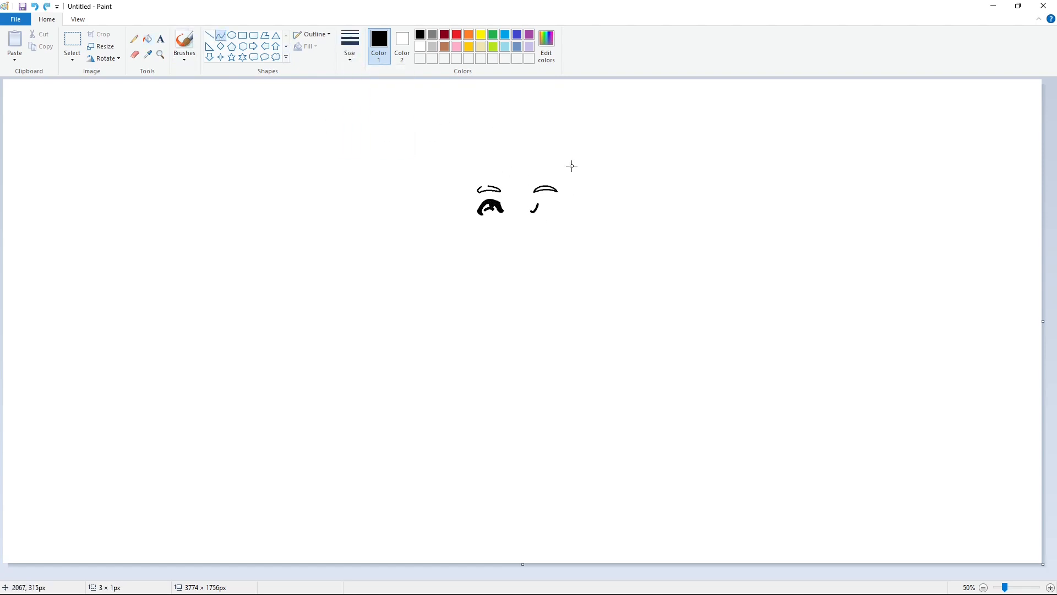
{"action": "left_click", "coordinate": [557, 196]}
{"action": "left_click", "coordinate": [613, 213]}
{"action": "left_click_drag", "start_coordinate": [558, 209], "coordinate": [546, 207]}
{"action": "double_click", "coordinate": [558, 214]}
{"action": "left_click", "coordinate": [597, 208]}
{"action": "key", "text": "ctrl+z"}
{"action": "left_click", "coordinate": [598, 211]}
- Close the gaps in the right eye's outline and fill it with black
{"action": "left_click", "coordinate": [220, 36]}
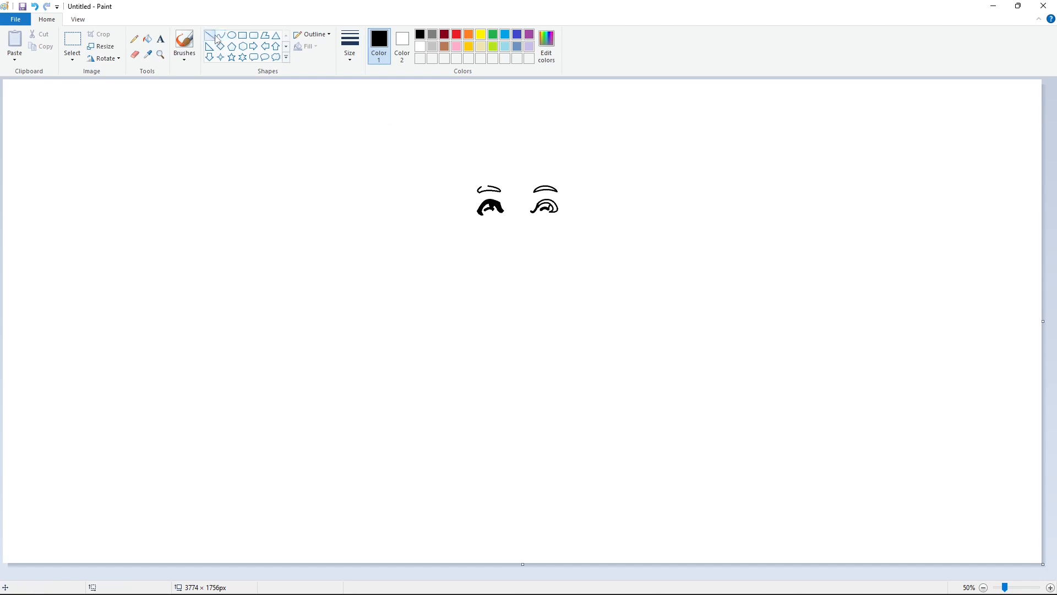
{"action": "left_click", "coordinate": [349, 47]}
{"action": "left_click", "coordinate": [376, 120]}
{"action": "left_click", "coordinate": [147, 38]}
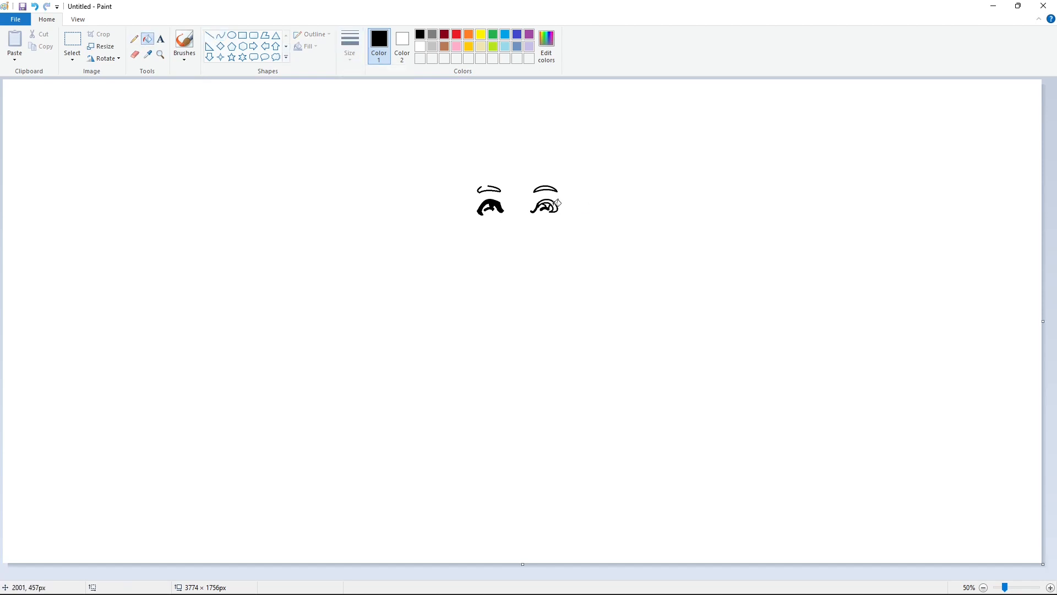
{"action": "left_click", "coordinate": [555, 205]}
- Draw the small wavy nose outline between and below the eyes with black curves
{"action": "left_click", "coordinate": [221, 35]}
{"action": "left_click_drag", "start_coordinate": [512, 232], "coordinate": [526, 232]}
{"action": "mouse_move", "coordinate": [519, 233]}
{"action": "left_mouse_down"}
{"action": "mouse_move", "coordinate": [528, 235]}
{"action": "mouse_move", "coordinate": [516, 240]}
{"action": "left_mouse_up"}
{"action": "left_click", "coordinate": [549, 236]}
{"action": "key", "text": "ctrl+z"}
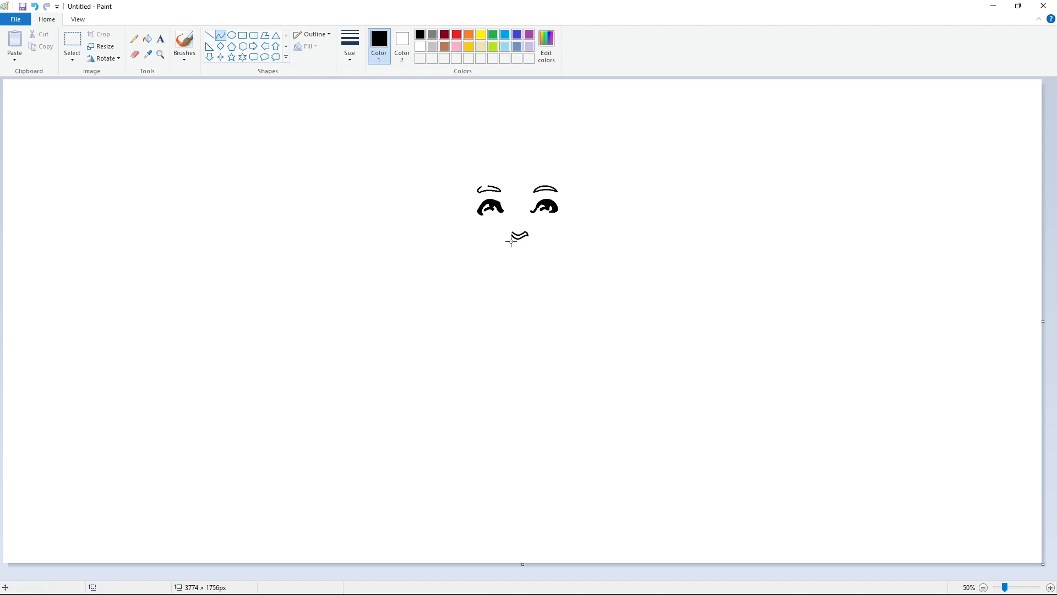
{"action": "left_click", "coordinate": [571, 218]}
- Close the open end of the nose outline and fill the nose with black
{"action": "left_click", "coordinate": [1050, 588]}
{"action": "left_click_drag", "start_coordinate": [518, 576], "coordinate": [681, 561]}
{"action": "left_click_drag", "start_coordinate": [694, 385], "coordinate": [685, 392]}
{"action": "left_click", "coordinate": [148, 39]}
{"action": "left_click", "coordinate": [704, 391]}
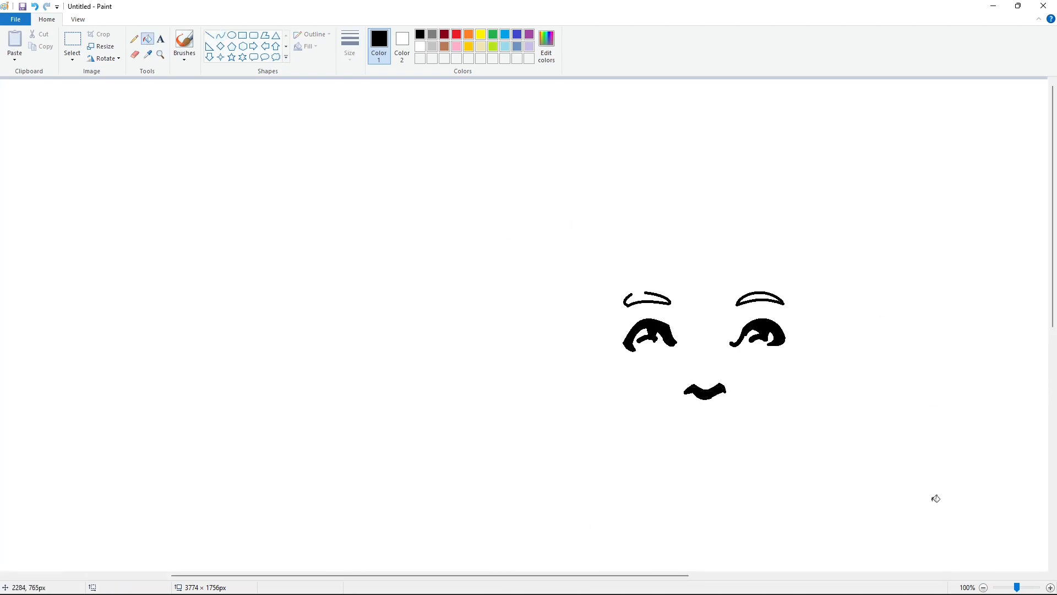
- Outline the edge of the upper lip beneath the nose with a thinner black curve
{"action": "scroll", "coordinate": [738, 385], "scroll_direction": "down", "scroll_amount": 1, "text": "ctrl"}
{"action": "left_click", "coordinate": [221, 35]}
{"action": "left_click", "coordinate": [351, 48]}
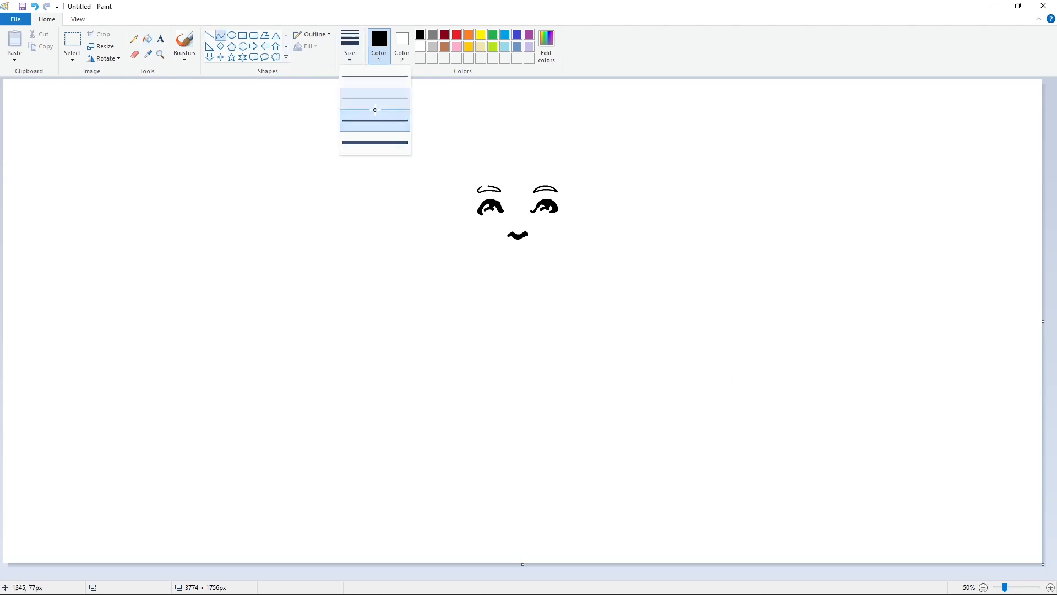
{"action": "left_click", "coordinate": [375, 108]}
{"action": "mouse_move", "coordinate": [536, 249]}
{"action": "left_mouse_down"}
{"action": "mouse_move", "coordinate": [504, 251]}
{"action": "mouse_move", "coordinate": [546, 246]}
{"action": "mouse_move", "coordinate": [513, 264]}
{"action": "mouse_move", "coordinate": [503, 259]}
{"action": "mouse_move", "coordinate": [535, 252]}
{"action": "mouse_move", "coordinate": [497, 247]}
{"action": "left_mouse_up"}
{"action": "left_click", "coordinate": [552, 241]}
{"action": "left_click", "coordinate": [551, 247]}
- Draw the crescent-shaped lower lip and complete the upper lip's outline with thin black curves
{"action": "double_click", "coordinate": [535, 264]}
{"action": "left_click", "coordinate": [565, 264]}
{"action": "left_click", "coordinate": [506, 264]}
{"action": "left_click", "coordinate": [532, 278]}
{"action": "double_click", "coordinate": [505, 260]}
{"action": "left_click", "coordinate": [518, 259]}
{"action": "double_click", "coordinate": [521, 264]}
{"action": "left_click", "coordinate": [560, 264]}
{"action": "left_click", "coordinate": [519, 254]}
{"action": "left_click", "coordinate": [511, 253]}
{"action": "double_click", "coordinate": [500, 249]}
{"action": "left_click", "coordinate": [509, 253]}
{"action": "left_click", "coordinate": [491, 250]}
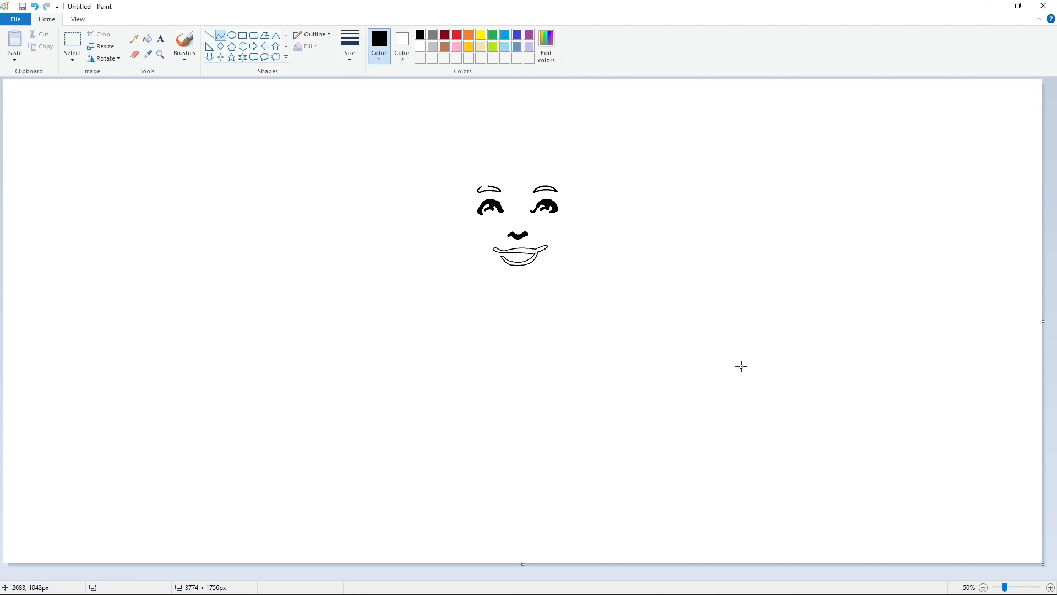
- Close the open ends of the lip outlines and fill both lips with black
{"action": "left_click", "coordinate": [1051, 588]}
{"action": "left_click_drag", "start_coordinate": [456, 576], "coordinate": [666, 575]}
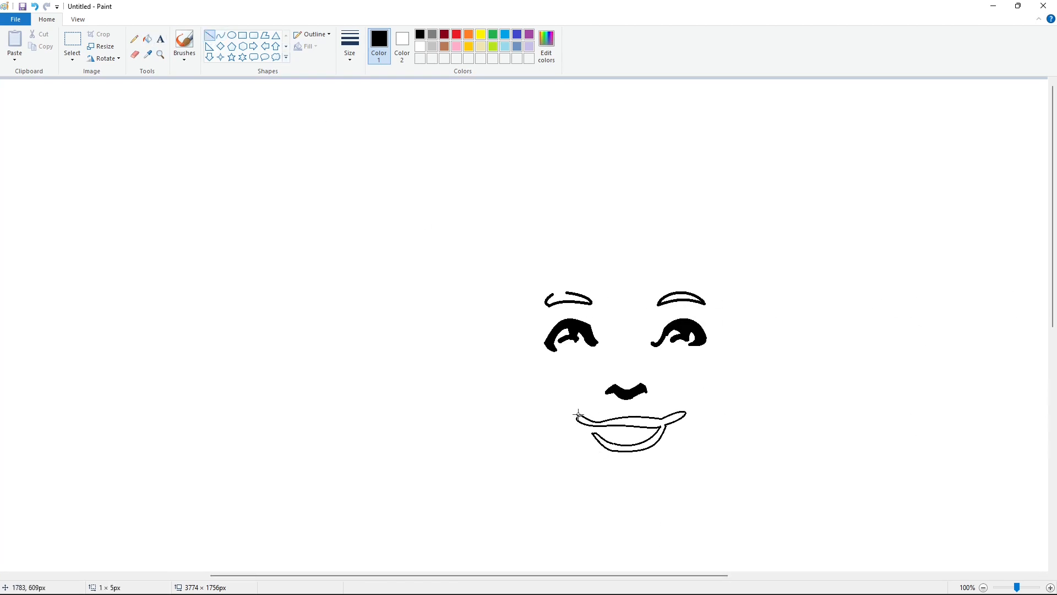
{"action": "left_click", "coordinate": [147, 38]}
{"action": "left_click", "coordinate": [682, 417]}
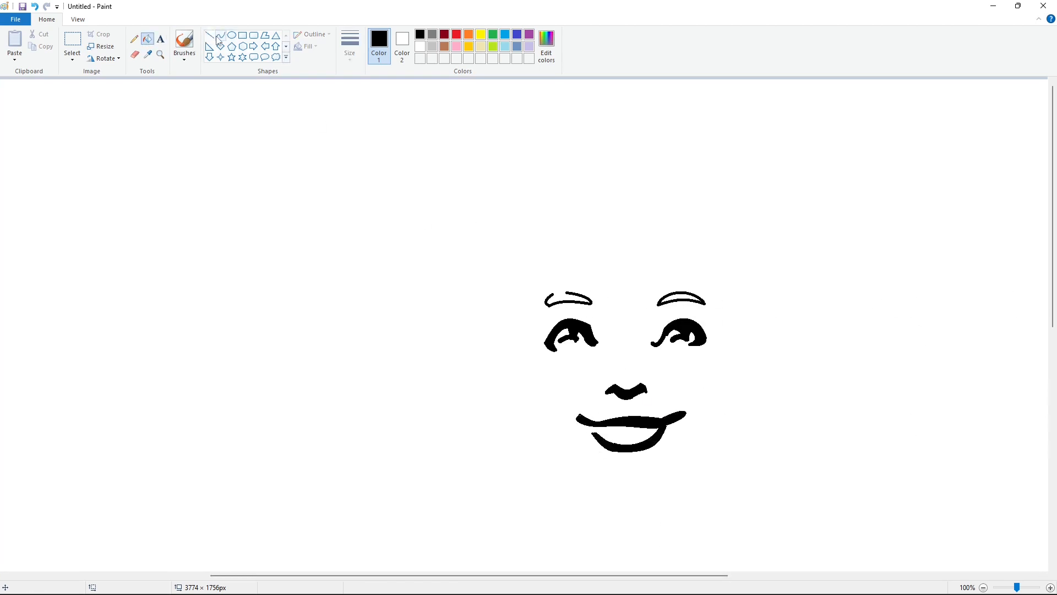
- Trim the left corner of the upper lip with a short, thicker white line
{"action": "left_click", "coordinate": [210, 36]}
{"action": "left_click", "coordinate": [350, 46]}
{"action": "left_click", "coordinate": [376, 124]}
{"action": "left_click", "coordinate": [420, 46]}
{"action": "left_click_drag", "start_coordinate": [573, 416], "coordinate": [592, 413]}
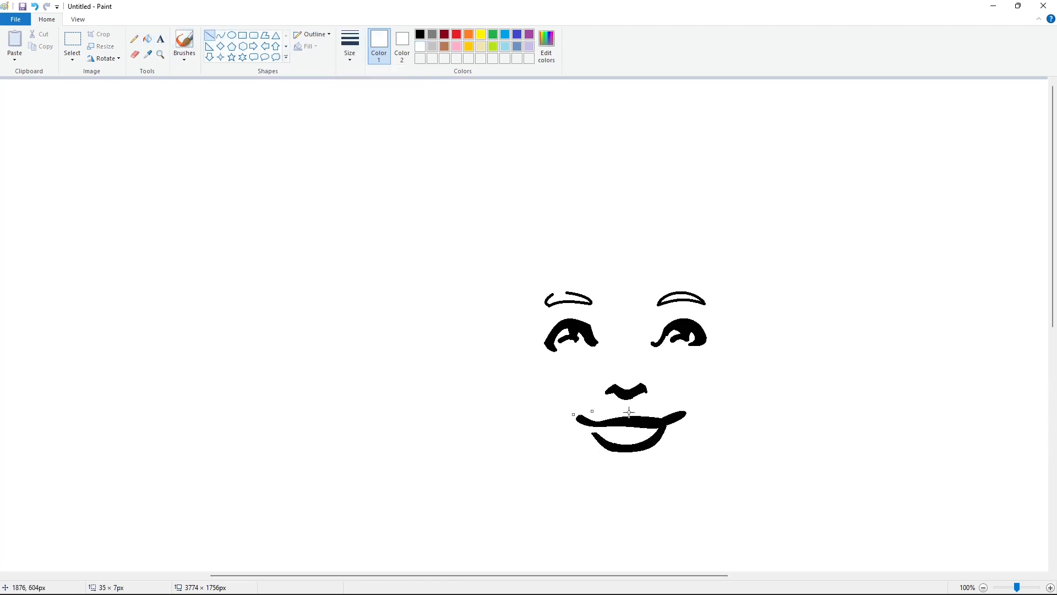
{"action": "left_click", "coordinate": [984, 588]}
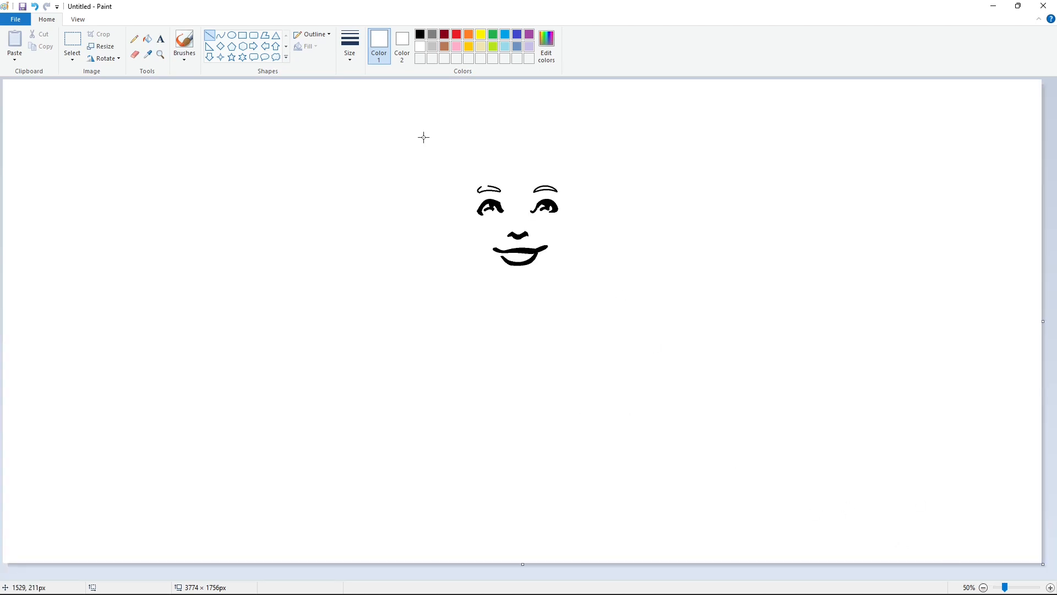
- Dot black freckles on both cheeks beneath the eyes with the Pencil at its thickest size
{"action": "left_click", "coordinate": [135, 39]}
{"action": "left_click", "coordinate": [350, 46]}
{"action": "left_click", "coordinate": [376, 144]}
{"action": "left_click", "coordinate": [420, 35]}
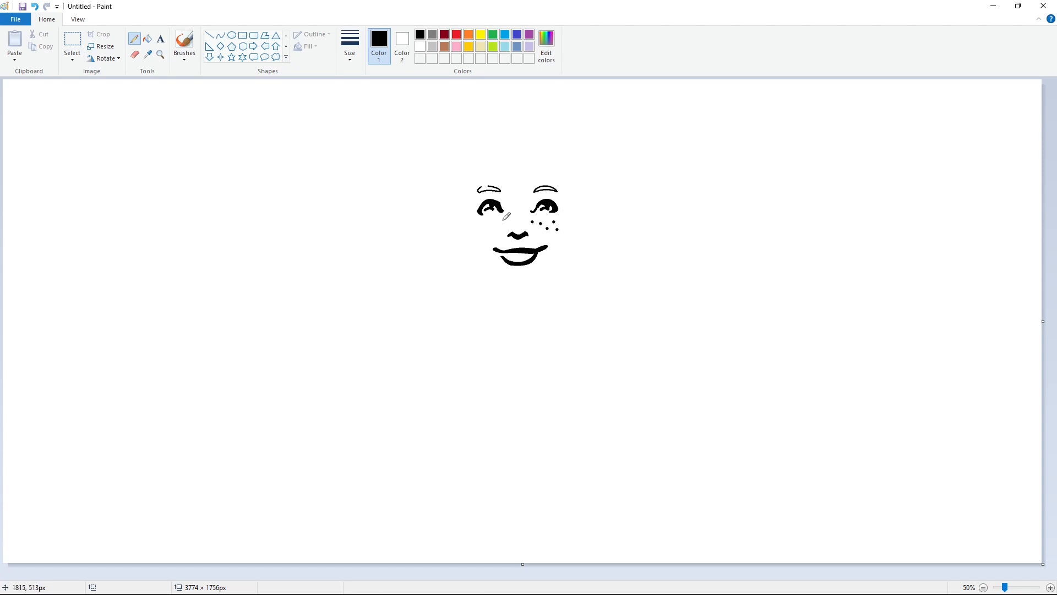
{"action": "left_click", "coordinate": [475, 226]}
{"action": "left_click", "coordinate": [350, 50]}
{"action": "left_click", "coordinate": [350, 50]}
- Recolor the left eyebrow's outline indigo with the fill tool
{"action": "left_click", "coordinate": [221, 36]}
{"action": "left_click", "coordinate": [351, 49]}
{"action": "left_click", "coordinate": [366, 118]}
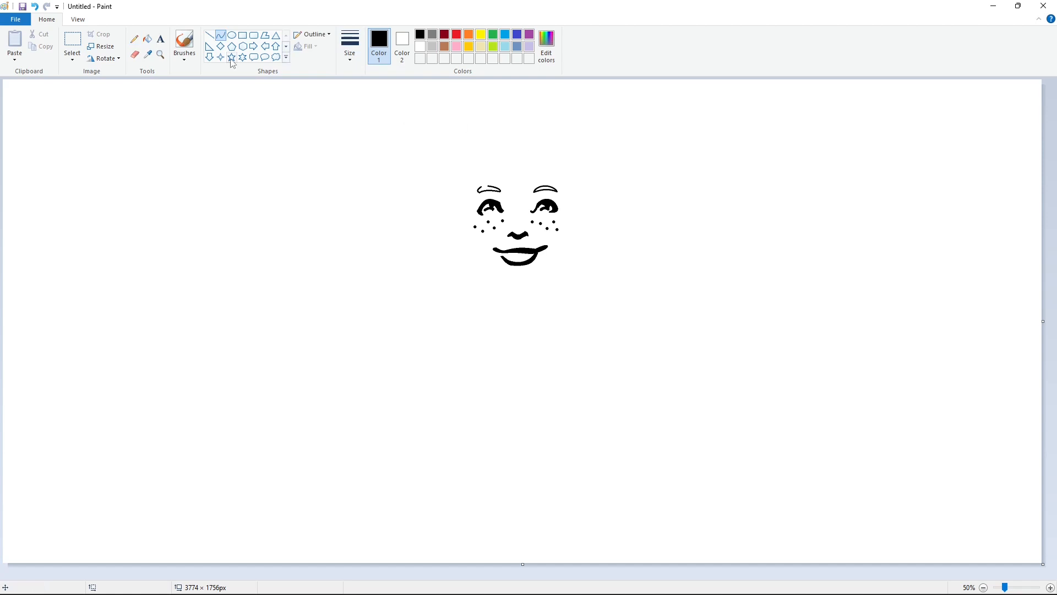
{"action": "left_click", "coordinate": [147, 38]}
{"action": "left_click", "coordinate": [519, 35]}
{"action": "left_click", "coordinate": [493, 189]}
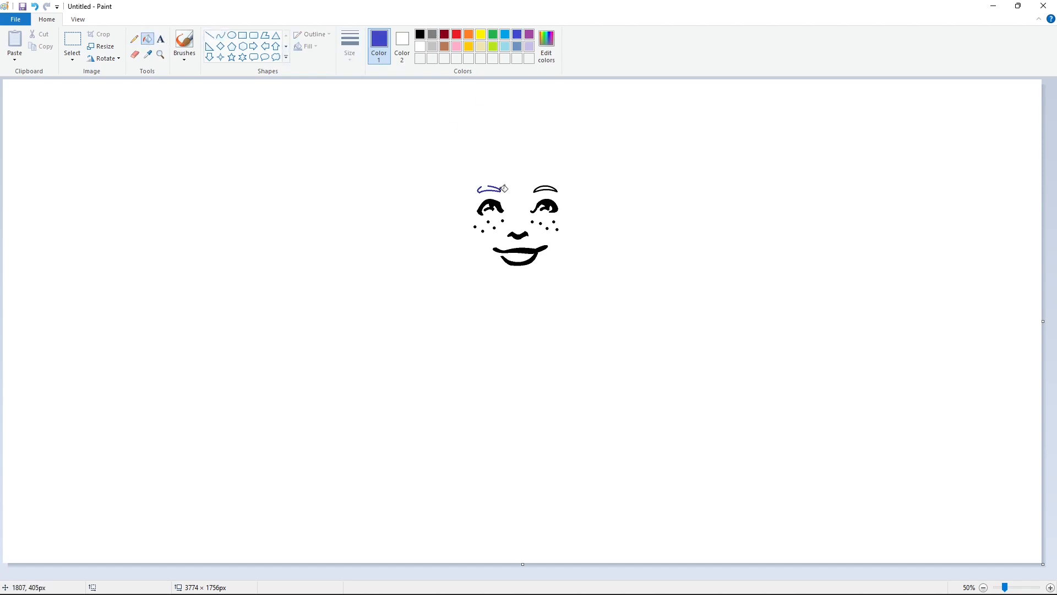
- Draw a pointed fringe lock above the right eyebrow with two black curves
{"action": "left_click", "coordinate": [221, 35]}
{"action": "left_click", "coordinate": [420, 34]}
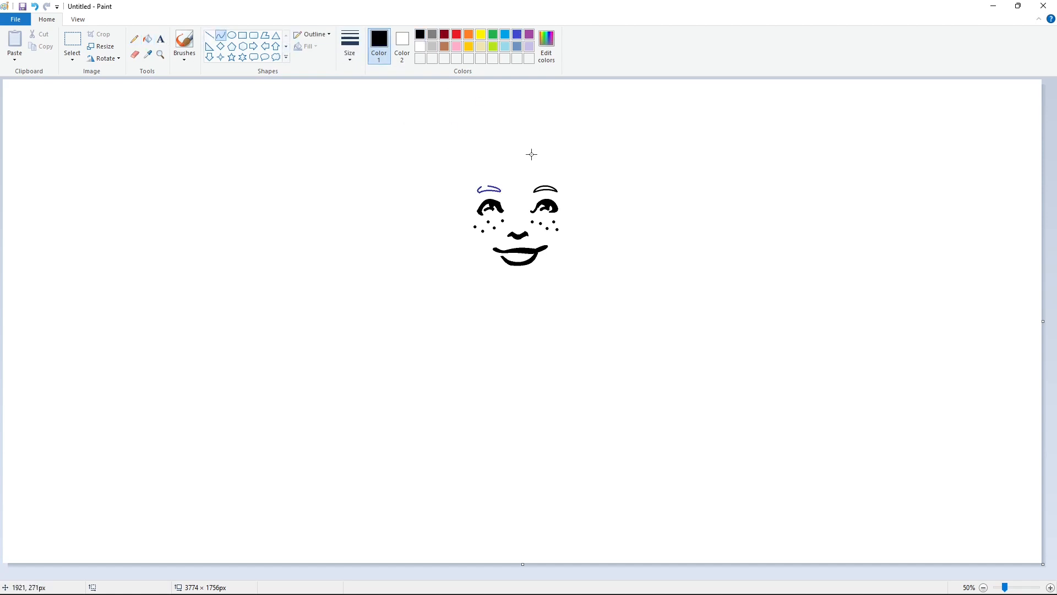
{"action": "left_click_drag", "start_coordinate": [550, 160], "coordinate": [510, 191]}
{"action": "mouse_move", "coordinate": [534, 176]}
{"action": "left_mouse_down"}
{"action": "mouse_move", "coordinate": [511, 191]}
{"action": "mouse_move", "coordinate": [524, 181]}
{"action": "left_mouse_up"}
{"action": "left_click", "coordinate": [524, 180]}
{"action": "left_click", "coordinate": [615, 163]}
- Draw the dark red hairline sweeping from above the forehead over the left eyebrow toward the left temple
{"action": "left_click", "coordinate": [440, 38]}
{"action": "left_click_drag", "start_coordinate": [531, 142], "coordinate": [463, 203]}
{"action": "mouse_move", "coordinate": [523, 166]}
{"action": "left_mouse_down"}
{"action": "mouse_move", "coordinate": [535, 168]}
{"action": "mouse_move", "coordinate": [486, 185]}
{"action": "left_mouse_up"}
{"action": "key", "text": "ctrl+z"}
{"action": "left_click_drag", "start_coordinate": [519, 161], "coordinate": [533, 159]}
{"action": "left_click", "coordinate": [511, 176]}
{"action": "left_click", "coordinate": [473, 201]}
{"action": "left_click_drag", "start_coordinate": [487, 186], "coordinate": [463, 205]}
- Draw the left ear with dark red curves at the lower end of the hairline
{"action": "mouse_move", "coordinate": [473, 194]}
{"action": "left_mouse_down"}
{"action": "mouse_move", "coordinate": [455, 210]}
{"action": "mouse_move", "coordinate": [466, 224]}
{"action": "left_mouse_up"}
{"action": "left_click", "coordinate": [470, 191]}
{"action": "left_click", "coordinate": [511, 198]}
{"action": "left_click", "coordinate": [461, 197]}
{"action": "left_click", "coordinate": [455, 202]}
{"action": "left_click", "coordinate": [455, 222]}
{"action": "left_click", "coordinate": [457, 225]}
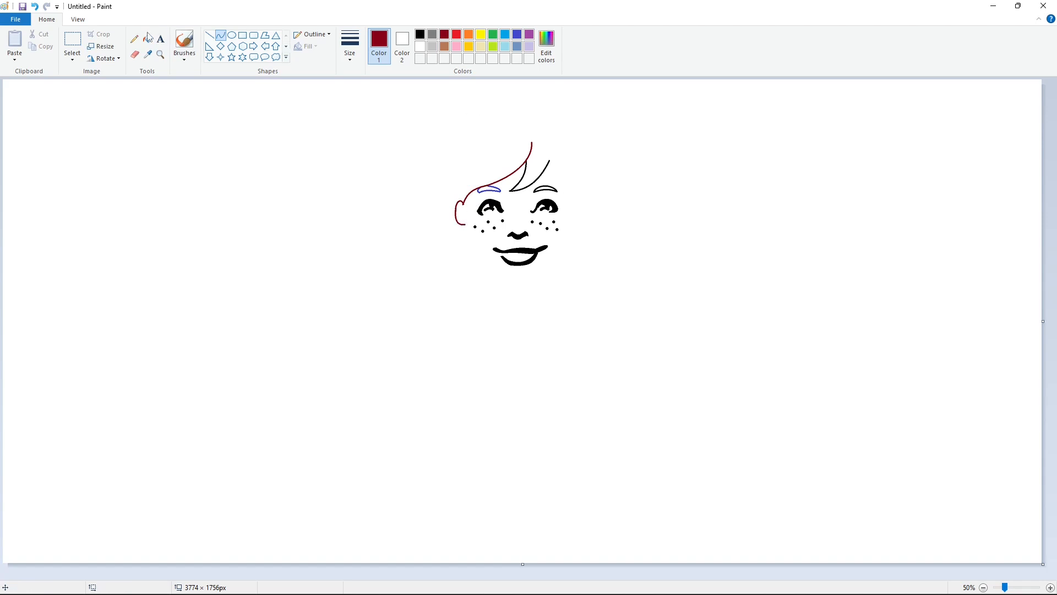
- Fill the left eyebrow with indigo and the right eyebrow with black
{"action": "left_click", "coordinate": [147, 38]}
{"action": "scroll", "coordinate": [440, 181], "scroll_direction": "up", "scroll_amount": 1}
{"action": "left_click", "coordinate": [517, 34]}
{"action": "left_click", "coordinate": [547, 300]}
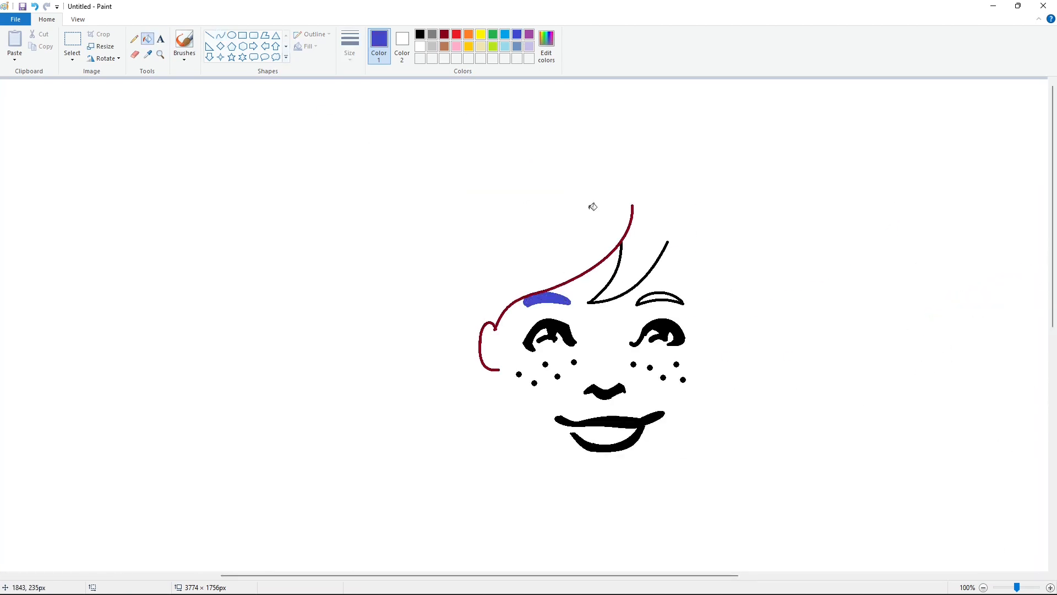
{"action": "left_click", "coordinate": [420, 34]}
{"action": "left_click", "coordinate": [672, 298]}
{"action": "left_click", "coordinate": [983, 588]}
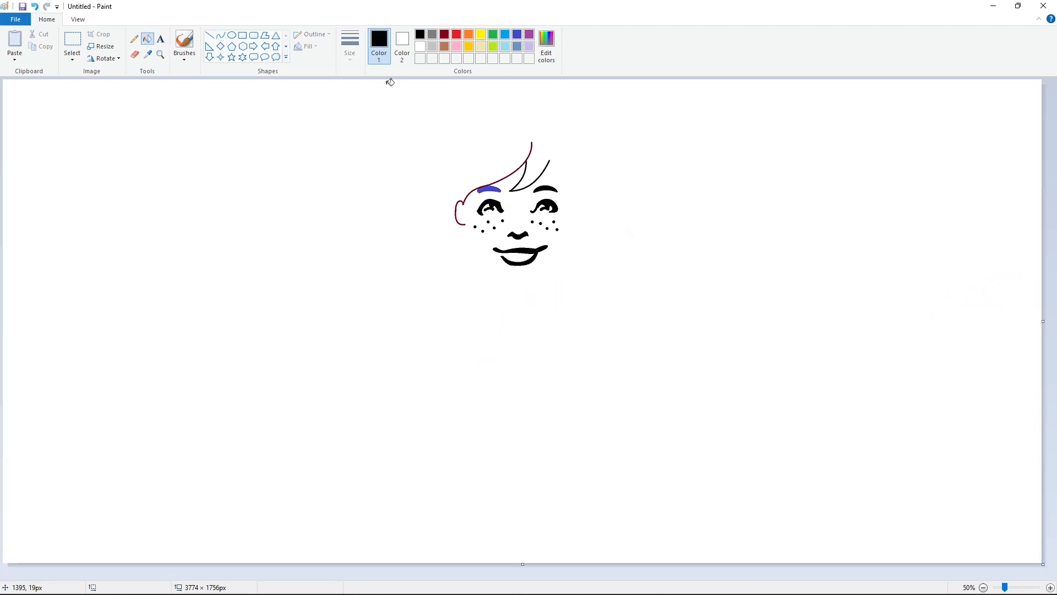
- Draw the right hairline from the fringe's tip down to the temple and add the right ear with black curves
{"action": "left_click", "coordinate": [221, 35]}
{"action": "left_click", "coordinate": [350, 44]}
{"action": "left_click", "coordinate": [363, 122]}
{"action": "mouse_move", "coordinate": [549, 161]}
{"action": "left_mouse_down"}
{"action": "mouse_move", "coordinate": [571, 201]}
{"action": "mouse_move", "coordinate": [557, 190]}
{"action": "left_mouse_up"}
{"action": "left_click_drag", "start_coordinate": [565, 186], "coordinate": [575, 221]}
{"action": "left_click", "coordinate": [619, 196]}
{"action": "left_click", "coordinate": [577, 223]}
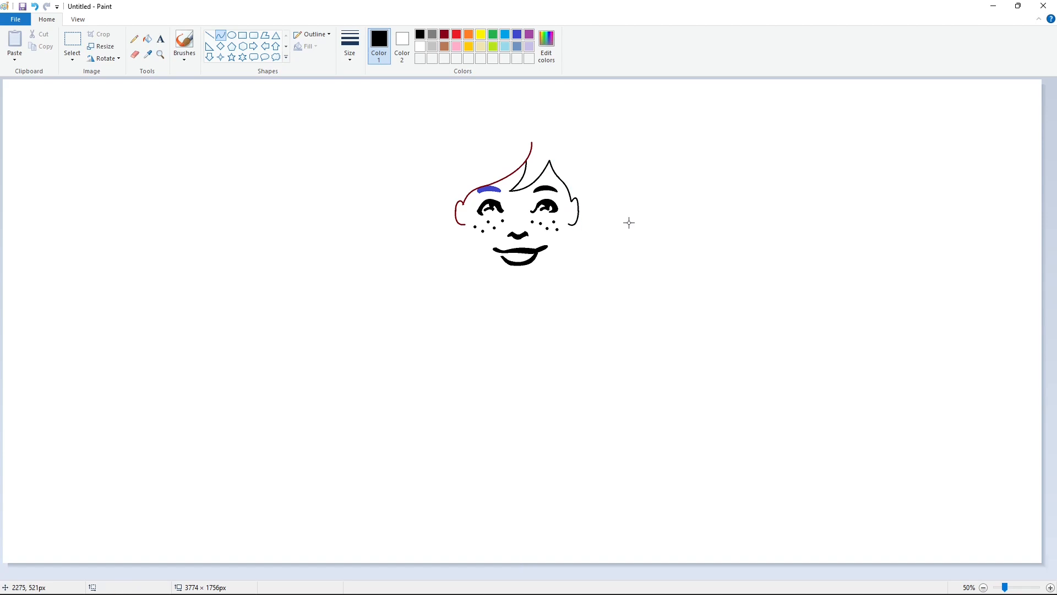
- Create a darker custom brown and recolor the fringe, right hairline and right ear outlines with it
{"action": "left_click", "coordinate": [444, 47]}
{"action": "left_click", "coordinate": [546, 47]}
{"action": "left_click_drag", "start_coordinate": [647, 275], "coordinate": [647, 292]}
{"action": "left_click", "coordinate": [427, 376]}
{"action": "left_click", "coordinate": [148, 39]}
{"action": "left_click", "coordinate": [576, 198]}
- Draw the left side of the jaw from the left ear toward the chin with black curves
{"action": "left_click", "coordinate": [420, 34]}
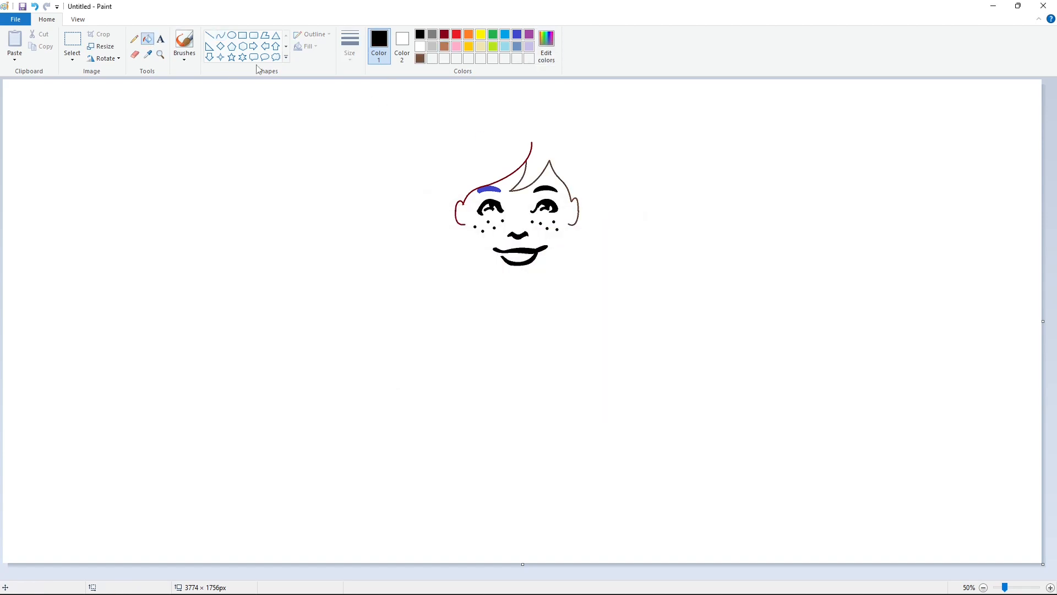
{"action": "left_click", "coordinate": [221, 35]}
{"action": "mouse_move", "coordinate": [463, 225]}
{"action": "left_mouse_down"}
{"action": "mouse_move", "coordinate": [484, 267]}
{"action": "mouse_move", "coordinate": [467, 243]}
{"action": "mouse_move", "coordinate": [503, 284]}
{"action": "mouse_move", "coordinate": [529, 285]}
{"action": "mouse_move", "coordinate": [518, 287]}
{"action": "mouse_move", "coordinate": [569, 225]}
{"action": "left_mouse_up"}
{"action": "left_click", "coordinate": [476, 257]}
{"action": "left_click", "coordinate": [498, 276]}
{"action": "left_click", "coordinate": [498, 277]}
{"action": "left_click", "coordinate": [529, 273]}
- Draw the chin and the right side of the jaw up to the right ear with black curves
{"action": "left_click", "coordinate": [518, 286]}
{"action": "left_click", "coordinate": [519, 287]}
{"action": "left_click", "coordinate": [570, 282]}
{"action": "key", "text": "ctrl+z"}
{"action": "left_click", "coordinate": [515, 285]}
{"action": "left_click", "coordinate": [578, 281]}
{"action": "left_click", "coordinate": [550, 274]}
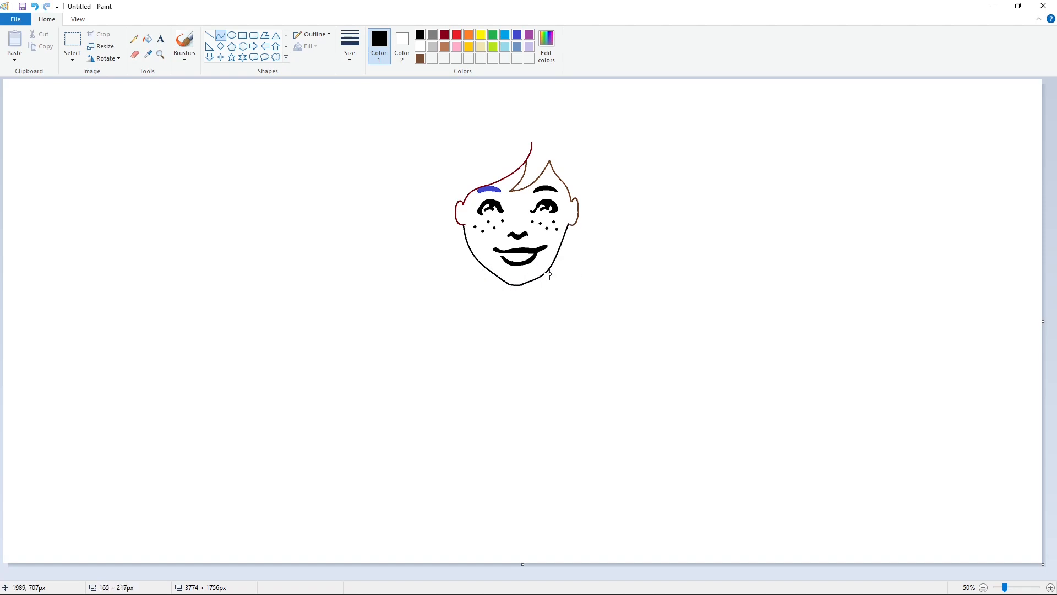
{"action": "left_click", "coordinate": [549, 274]}
{"action": "left_click", "coordinate": [608, 258]}
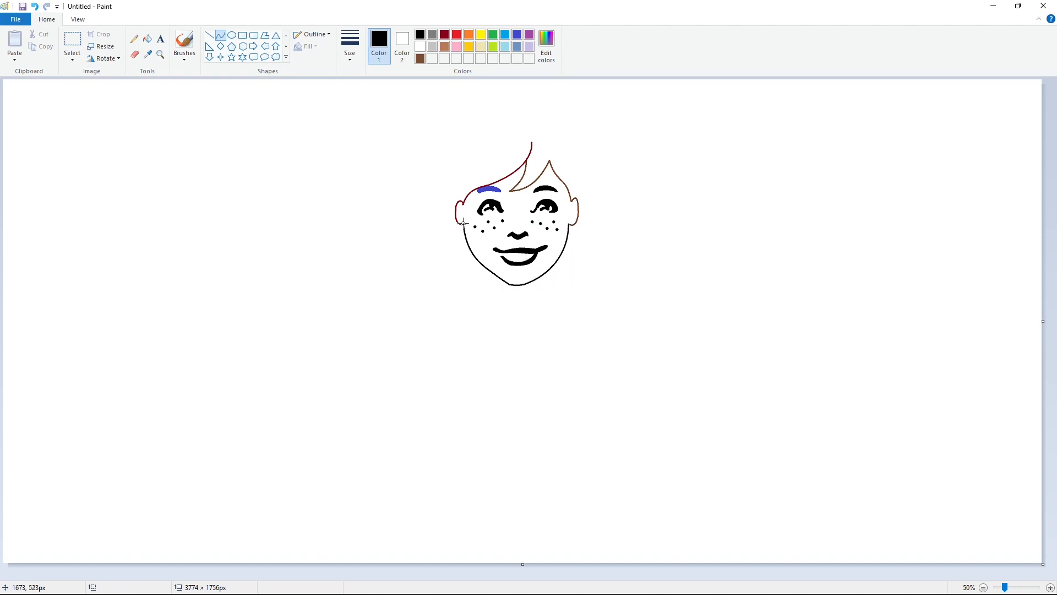
- Draw a second black contour just outside the left jaw and around the chin to thicken the face outline
{"action": "mouse_move", "coordinate": [463, 223]}
{"action": "left_mouse_down"}
{"action": "mouse_move", "coordinate": [500, 286]}
{"action": "mouse_move", "coordinate": [530, 286]}
{"action": "left_mouse_up"}
{"action": "left_click", "coordinate": [471, 247]}
{"action": "left_click", "coordinate": [468, 256]}
{"action": "left_click", "coordinate": [461, 262]}
{"action": "left_click", "coordinate": [490, 276]}
{"action": "left_click", "coordinate": [494, 280]}
{"action": "left_click", "coordinate": [547, 274]}
{"action": "left_click", "coordinate": [510, 292]}
{"action": "left_click", "coordinate": [518, 290]}
- Continue the outer black contour along the right jaw from the ear down to the chin
{"action": "left_click", "coordinate": [570, 237]}
{"action": "left_click_drag", "start_coordinate": [569, 224], "coordinate": [529, 286]}
{"action": "left_click", "coordinate": [565, 250]}
{"action": "left_click", "coordinate": [551, 277]}
{"action": "left_click", "coordinate": [646, 287]}
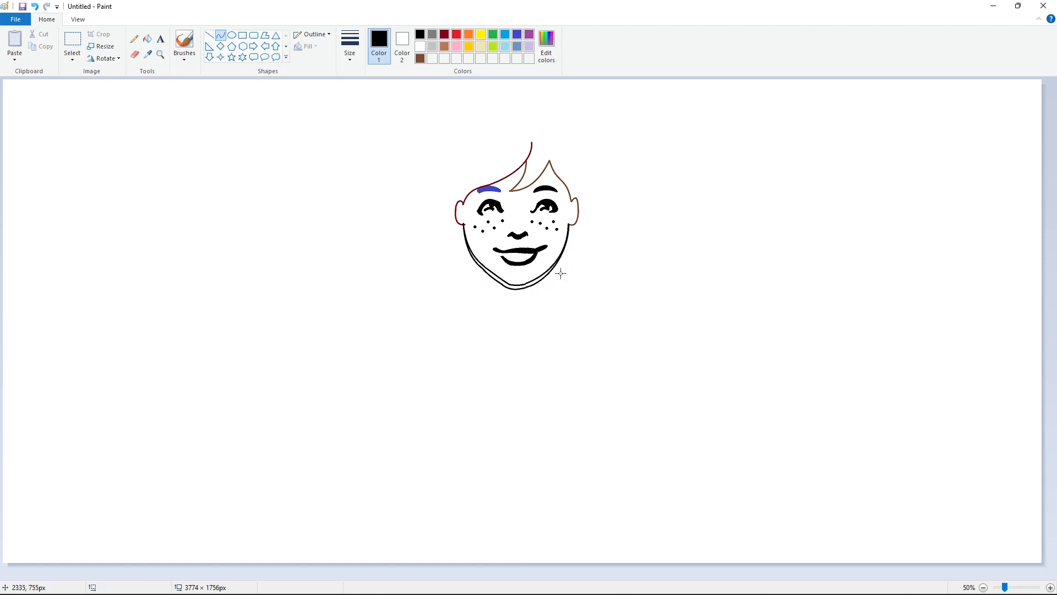
- Fill the gap between the two jaw and chin contours with black
{"action": "left_click", "coordinate": [148, 39]}
{"action": "left_click", "coordinate": [523, 285]}
{"action": "left_click", "coordinate": [1050, 587]}
{"action": "left_click_drag", "start_coordinate": [383, 576], "coordinate": [615, 576]}
{"action": "scroll", "coordinate": [610, 397], "scroll_direction": "down", "scroll_amount": 3}
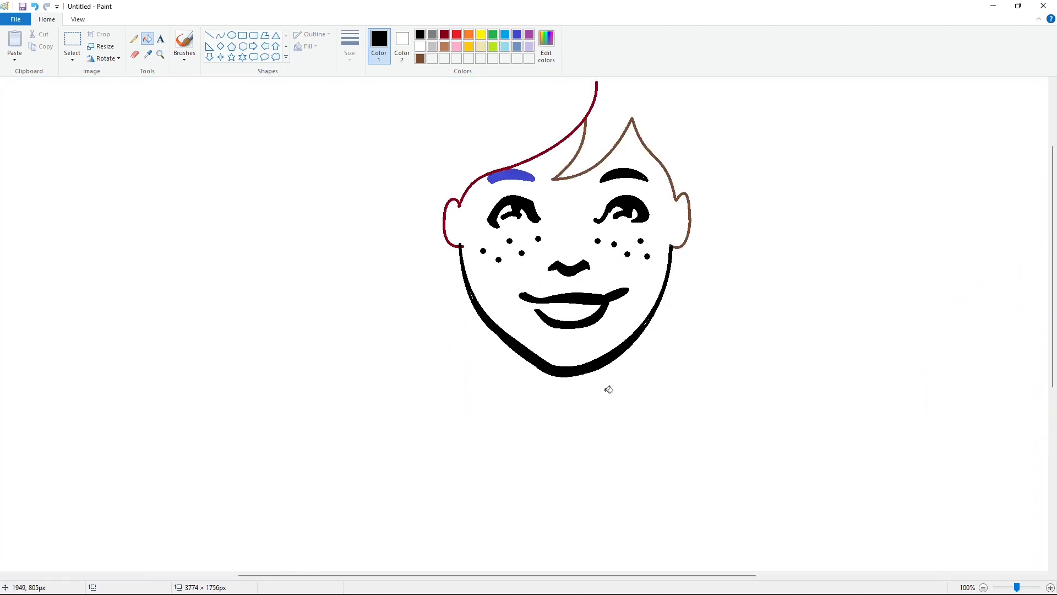
- Smooth the chin contour with short straight touch-up lines and switch to the black pencil for the jaw
{"action": "left_click", "coordinate": [210, 37]}
{"action": "left_click", "coordinate": [420, 47]}
{"action": "left_click_drag", "start_coordinate": [544, 361], "coordinate": [558, 368]}
{"action": "left_click", "coordinate": [420, 36]}
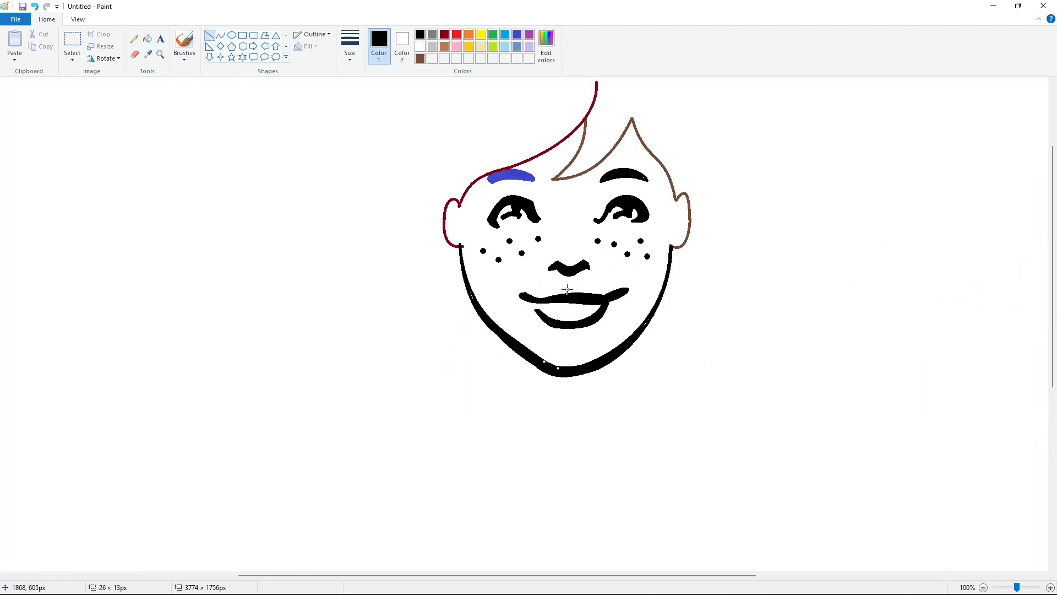
{"action": "left_click", "coordinate": [134, 39]}
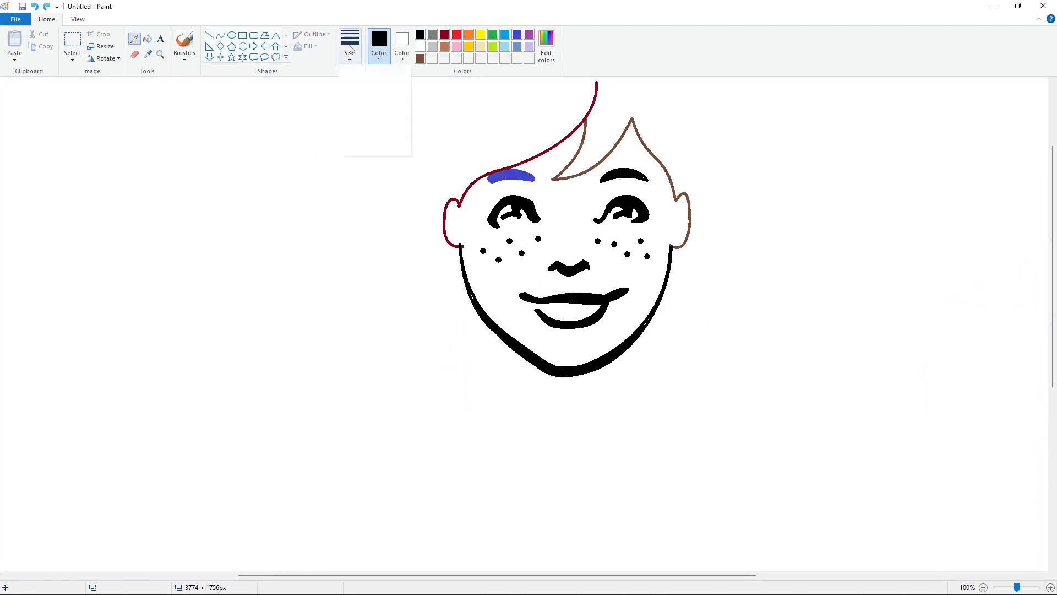
{"action": "left_click", "coordinate": [210, 36]}
{"action": "left_click", "coordinate": [420, 47]}
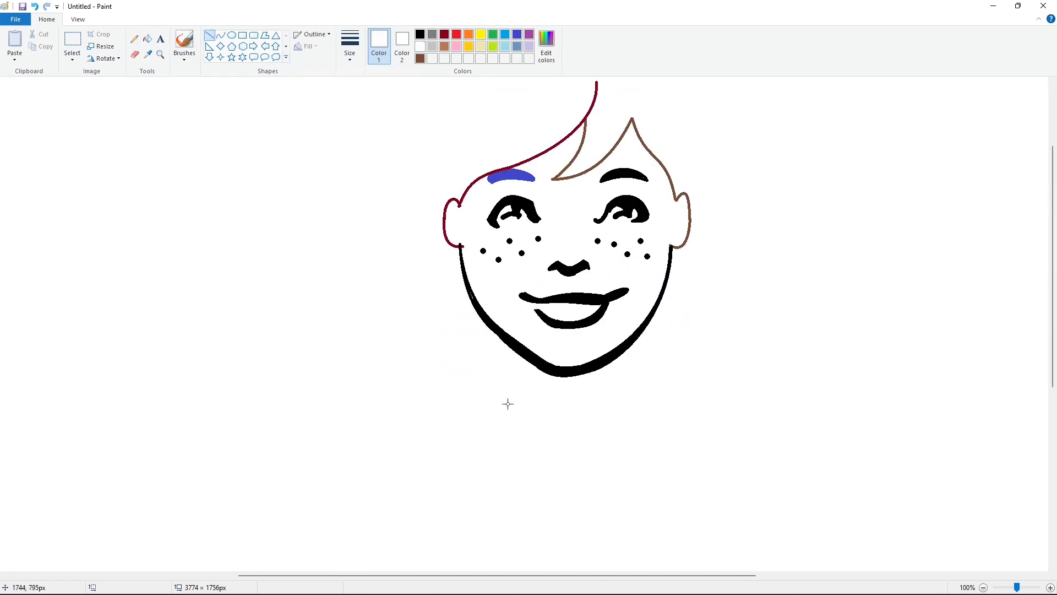
{"action": "left_click_drag", "start_coordinate": [556, 385], "coordinate": [568, 381]}
{"action": "left_click", "coordinate": [420, 35]}
{"action": "left_click", "coordinate": [134, 39]}
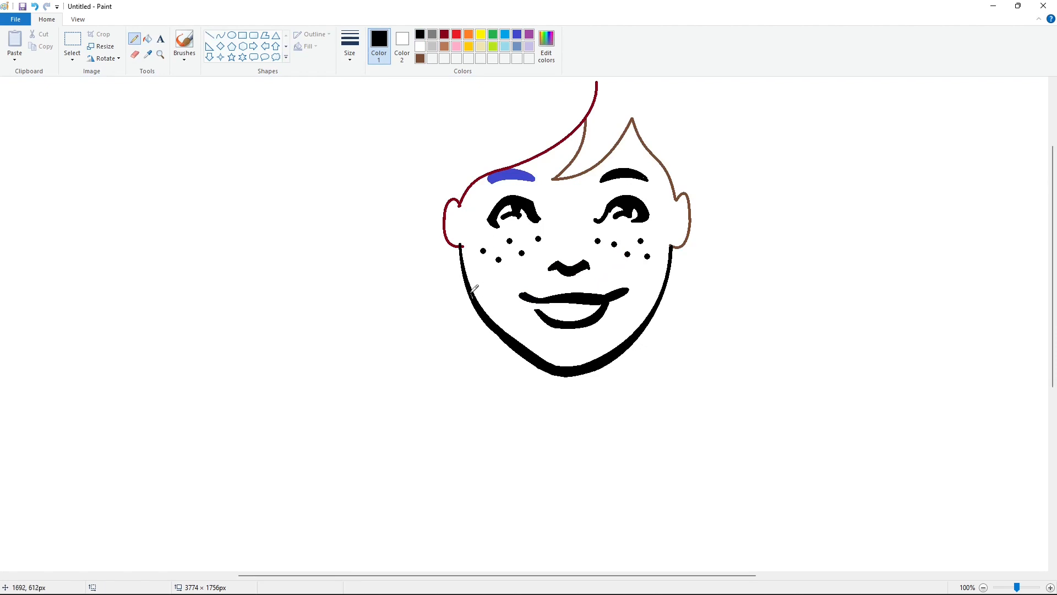
{"action": "scroll", "coordinate": [981, 561], "scroll_direction": "down", "scroll_amount": 2}
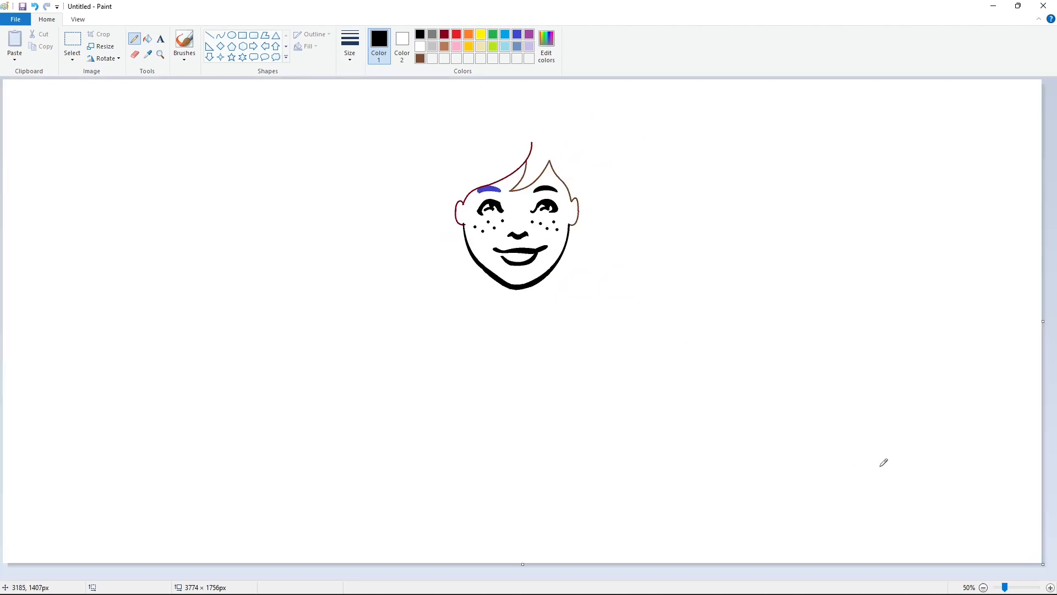
- Draw the left outer hair outline from above the forehead down to beside the left ear with black curves
{"action": "left_click", "coordinate": [221, 35]}
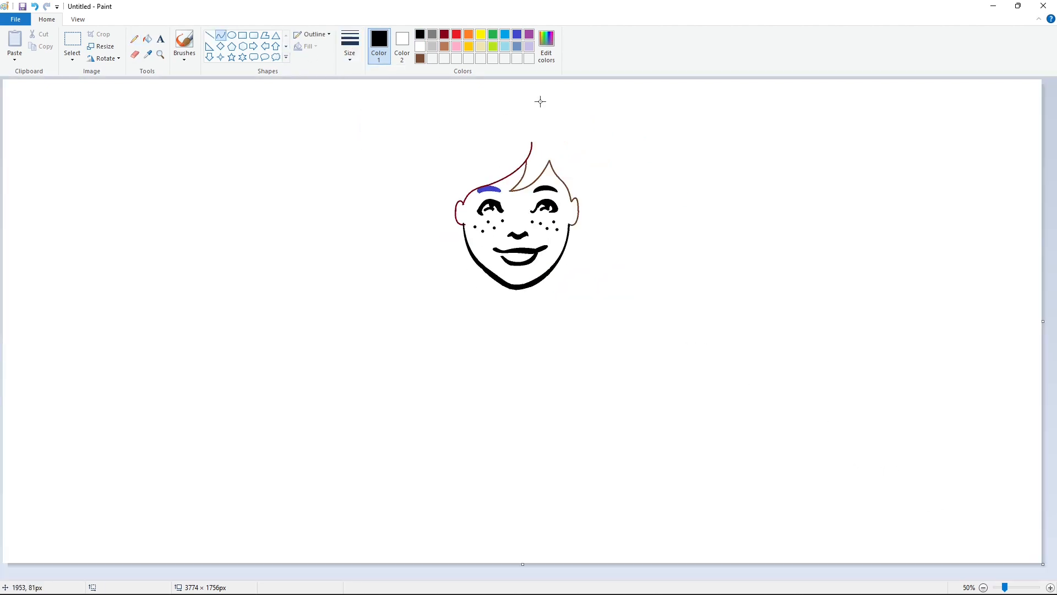
{"action": "mouse_move", "coordinate": [540, 101]}
{"action": "left_mouse_down"}
{"action": "mouse_move", "coordinate": [449, 143]}
{"action": "mouse_move", "coordinate": [464, 90]}
{"action": "left_mouse_up"}
{"action": "mouse_move", "coordinate": [448, 144]}
{"action": "left_mouse_down"}
{"action": "mouse_move", "coordinate": [439, 174]}
{"action": "mouse_move", "coordinate": [448, 146]}
{"action": "mouse_move", "coordinate": [451, 241]}
{"action": "mouse_move", "coordinate": [431, 204]}
{"action": "left_mouse_up"}
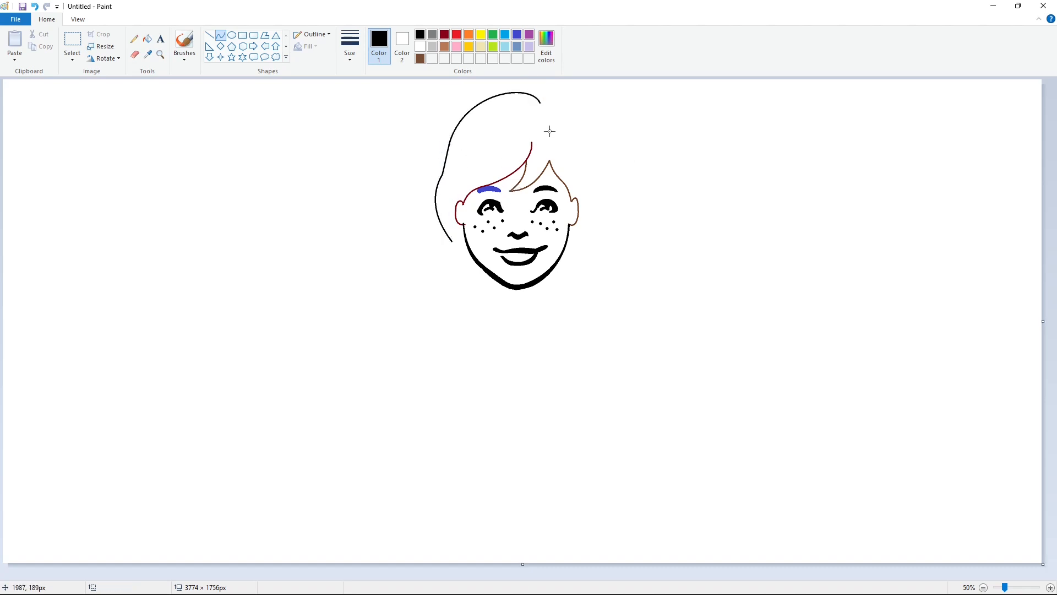
- Draw the right outer hair outline from the top parting down past the right ear with black curves
{"action": "mouse_move", "coordinate": [541, 103]}
{"action": "left_mouse_down"}
{"action": "mouse_move", "coordinate": [581, 136]}
{"action": "mouse_move", "coordinate": [560, 97]}
{"action": "left_mouse_up"}
{"action": "left_click", "coordinate": [649, 158]}
{"action": "left_click_drag", "start_coordinate": [581, 136], "coordinate": [582, 241]}
{"action": "left_click_drag", "start_coordinate": [583, 187], "coordinate": [605, 186]}
- Draw the rounded knot of a hair bow below the left end of the hair outline with black curves
{"action": "left_click", "coordinate": [232, 35]}
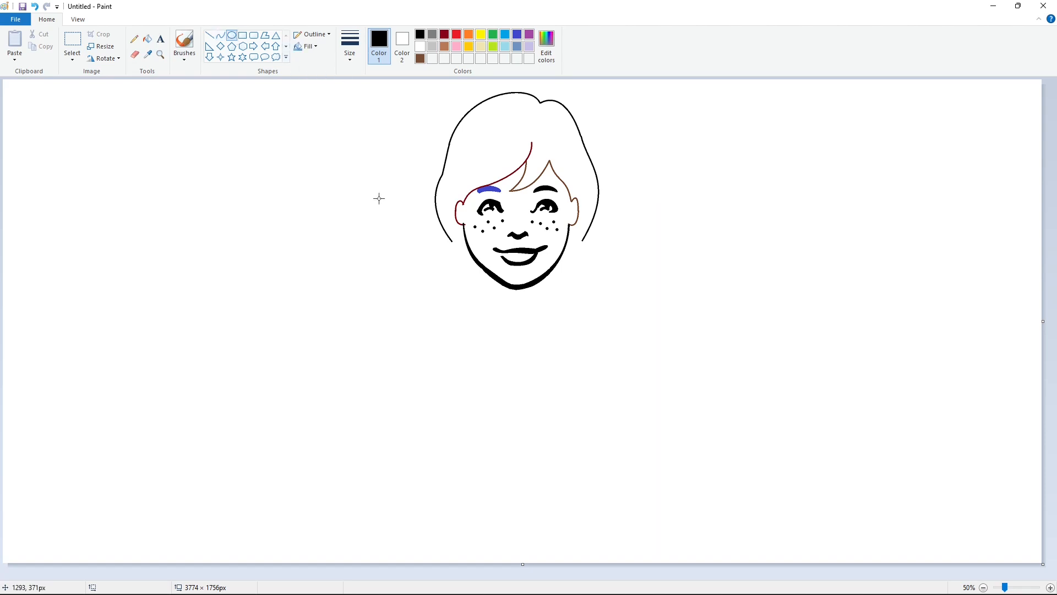
{"action": "left_click", "coordinate": [221, 35]}
{"action": "mouse_move", "coordinate": [439, 284]}
{"action": "left_mouse_down"}
{"action": "mouse_move", "coordinate": [430, 268]}
{"action": "mouse_move", "coordinate": [450, 271]}
{"action": "mouse_move", "coordinate": [422, 238]}
{"action": "mouse_move", "coordinate": [443, 256]}
{"action": "mouse_move", "coordinate": [455, 297]}
{"action": "left_mouse_up"}
{"action": "left_click", "coordinate": [432, 277]}
{"action": "left_click", "coordinate": [447, 256]}
{"action": "left_click", "coordinate": [450, 258]}
{"action": "left_click", "coordinate": [452, 264]}
{"action": "left_click", "coordinate": [431, 260]}
- Draw the left bow's upper loop above the knot with black curves
{"action": "left_click", "coordinate": [425, 255]}
{"action": "left_click", "coordinate": [416, 242]}
{"action": "left_click", "coordinate": [471, 244]}
{"action": "left_click", "coordinate": [434, 228]}
{"action": "left_click", "coordinate": [441, 225]}
- Draw the left bow's lower loop beneath the knot with black curves
{"action": "left_click", "coordinate": [441, 278]}
{"action": "left_click", "coordinate": [443, 297]}
{"action": "left_click", "coordinate": [445, 302]}
{"action": "left_click", "coordinate": [496, 291]}
{"action": "left_click", "coordinate": [470, 288]}
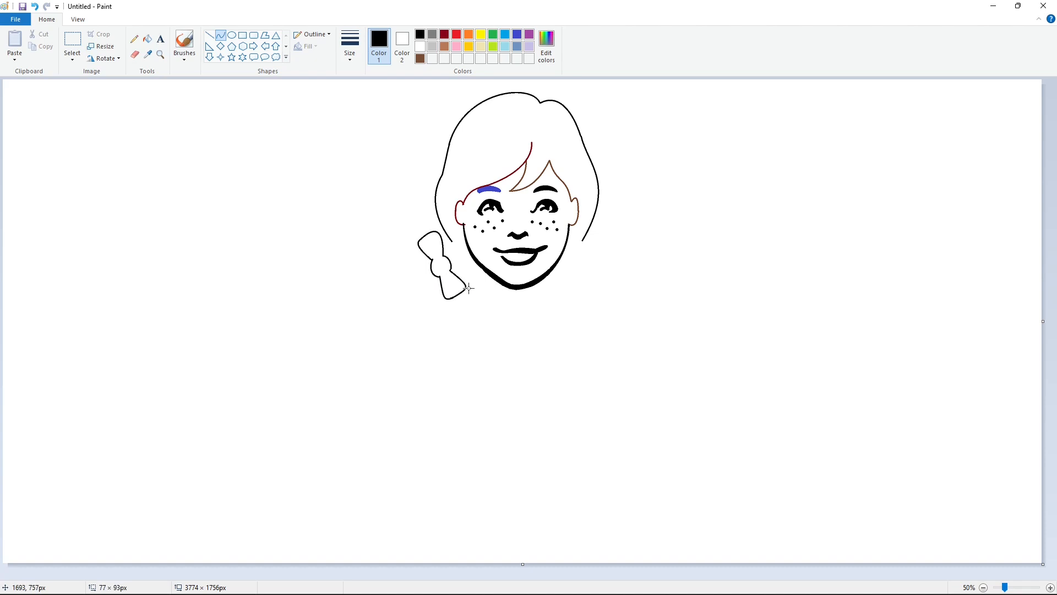
{"action": "left_click", "coordinate": [468, 288]}
- Fill the whole left bow, outline included, with light brown
{"action": "left_click", "coordinate": [147, 38]}
{"action": "left_click", "coordinate": [438, 259]}
{"action": "left_click", "coordinate": [445, 46]}
{"action": "left_click", "coordinate": [434, 246]}
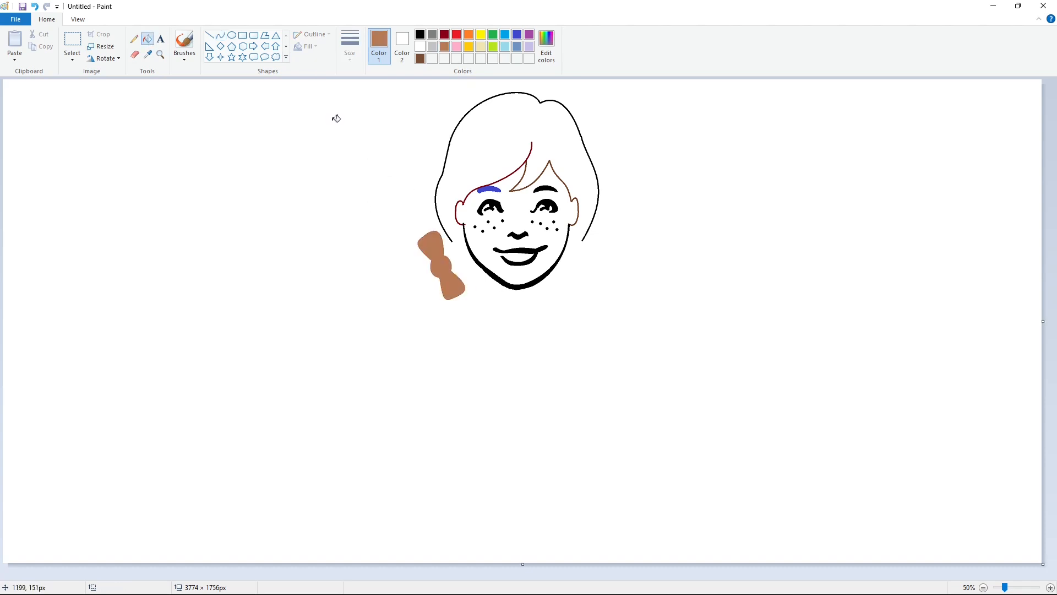
- Add short black crease marks on the left bow's knot and loops
{"action": "left_click", "coordinate": [220, 35]}
{"action": "left_click_drag", "start_coordinate": [435, 264], "coordinate": [444, 260]}
{"action": "left_click", "coordinate": [422, 36]}
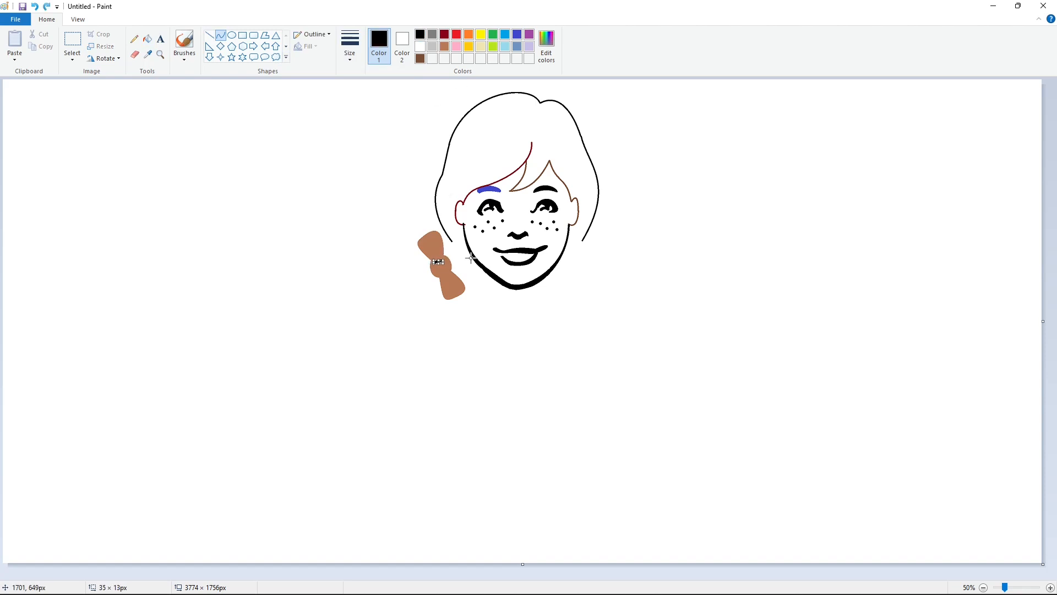
{"action": "left_click", "coordinate": [471, 258]}
{"action": "left_click", "coordinate": [476, 277]}
- Change the line thickness and draw the knot of a matching bow below the right end of the hair outline
{"action": "left_click", "coordinate": [350, 44]}
{"action": "left_click", "coordinate": [369, 132]}
{"action": "left_click_drag", "start_coordinate": [592, 253], "coordinate": [585, 271]}
{"action": "left_click", "coordinate": [582, 262]}
{"action": "mouse_move", "coordinate": [603, 260]}
{"action": "left_mouse_down"}
{"action": "mouse_move", "coordinate": [595, 276]}
{"action": "mouse_move", "coordinate": [591, 255]}
{"action": "mouse_move", "coordinate": [607, 232]}
{"action": "mouse_move", "coordinate": [578, 292]}
{"action": "mouse_move", "coordinate": [591, 301]}
{"action": "left_mouse_up"}
{"action": "left_click", "coordinate": [606, 272]}
{"action": "left_click", "coordinate": [606, 272]}
- Draw the right bow's upper and lower loops with black curves
{"action": "left_click", "coordinate": [595, 236]}
{"action": "left_click", "coordinate": [599, 229]}
{"action": "left_click", "coordinate": [623, 241]}
{"action": "left_click", "coordinate": [623, 241]}
{"action": "left_click", "coordinate": [569, 287]}
{"action": "left_click", "coordinate": [568, 286]}
{"action": "left_click", "coordinate": [591, 302]}
{"action": "left_click", "coordinate": [629, 295]}
- Fill the whole right bow, outline included, with the same light brown as the left bow
{"action": "left_click", "coordinate": [148, 40]}
{"action": "left_click", "coordinate": [608, 241]}
{"action": "left_click", "coordinate": [420, 58]}
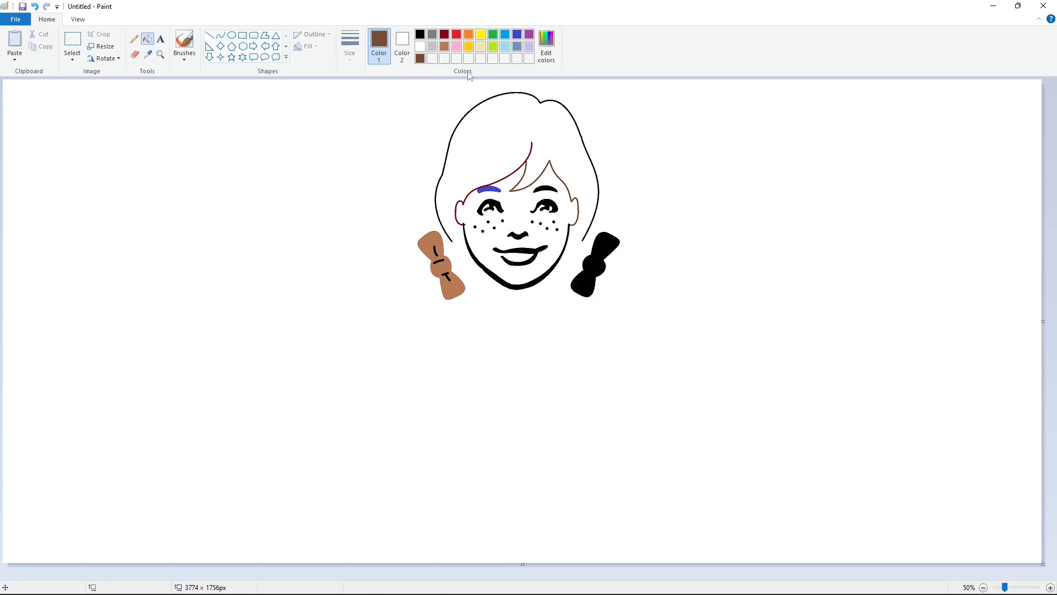
{"action": "left_click", "coordinate": [444, 46]}
{"action": "left_click", "coordinate": [604, 244]}
- Add short, thicker black crease lines on the right bow's knot and loops, redoing the first stroke
{"action": "left_click", "coordinate": [209, 35]}
{"action": "left_click", "coordinate": [420, 34]}
{"action": "left_click", "coordinate": [350, 46]}
{"action": "left_click", "coordinate": [376, 144]}
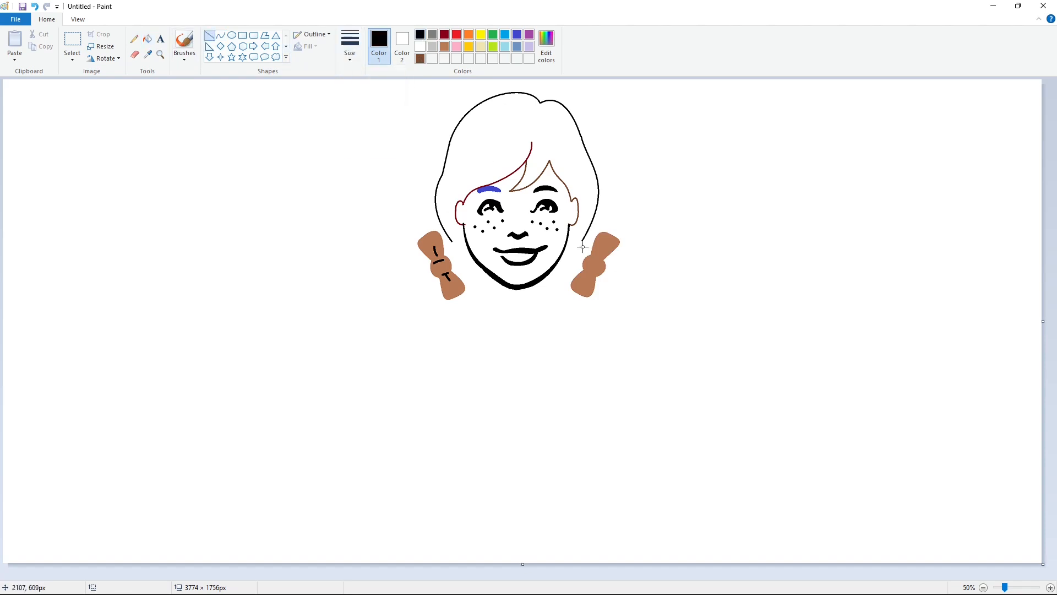
{"action": "left_click_drag", "start_coordinate": [593, 258], "coordinate": [598, 260]}
{"action": "key", "text": "ctrl+z"}
{"action": "left_click_drag", "start_coordinate": [593, 257], "coordinate": [598, 258]}
{"action": "left_click_drag", "start_coordinate": [587, 272], "coordinate": [585, 280]}
{"action": "left_click", "coordinate": [72, 41]}
{"action": "left_click_drag", "start_coordinate": [388, 216], "coordinate": [475, 315]}
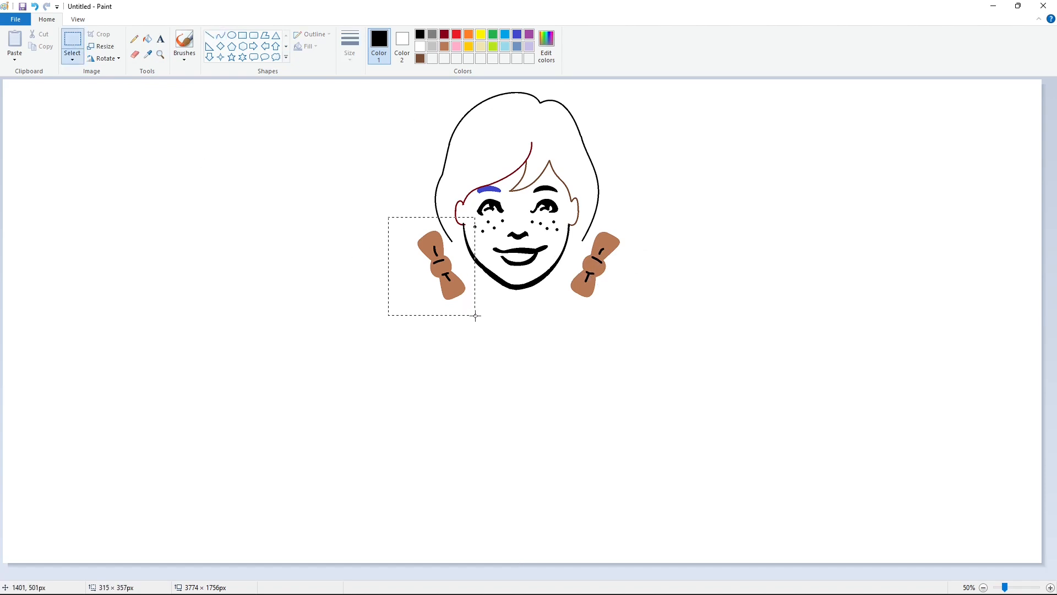
{"action": "key", "text": "Delete"}
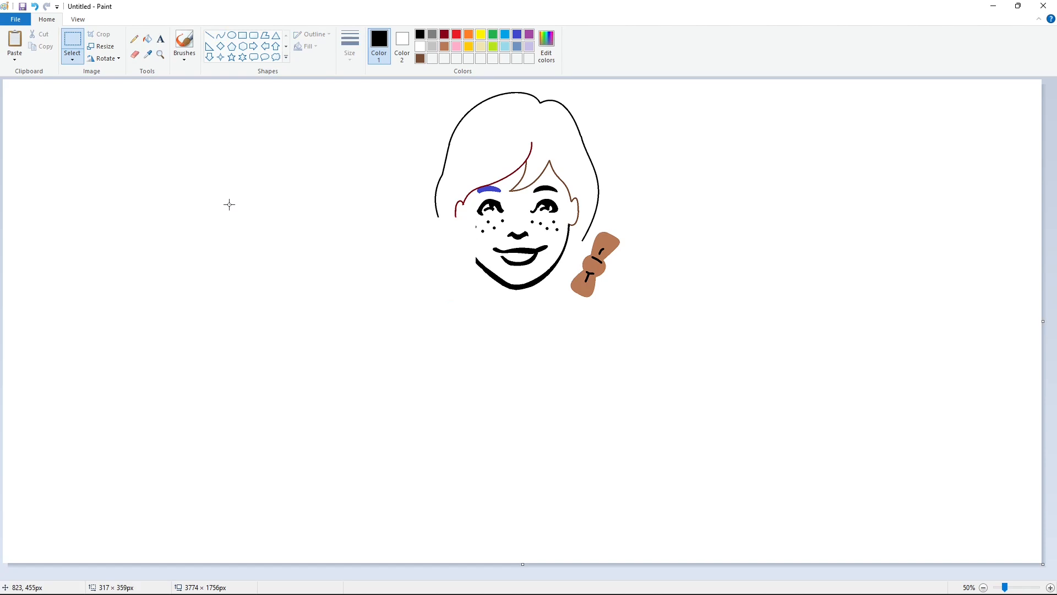
{"action": "key", "text": "ctrl+z"}
- Copy the area around the left bow and place the duplicate in the empty canvas far left of the face
{"action": "left_click_drag", "start_coordinate": [383, 211], "coordinate": [490, 319]}
{"action": "key", "text": "ctrl+c"}
{"action": "key", "text": "ctrl+v"}
{"action": "left_click_drag", "start_coordinate": [53, 132], "coordinate": [49, 198]}
- Copy the area around the right bow and place the duplicate beside the left bow's copy
{"action": "left_click_drag", "start_coordinate": [559, 210], "coordinate": [648, 315]}
{"action": "key", "text": "ctrl+c"}
{"action": "key", "text": "ctrl+v"}
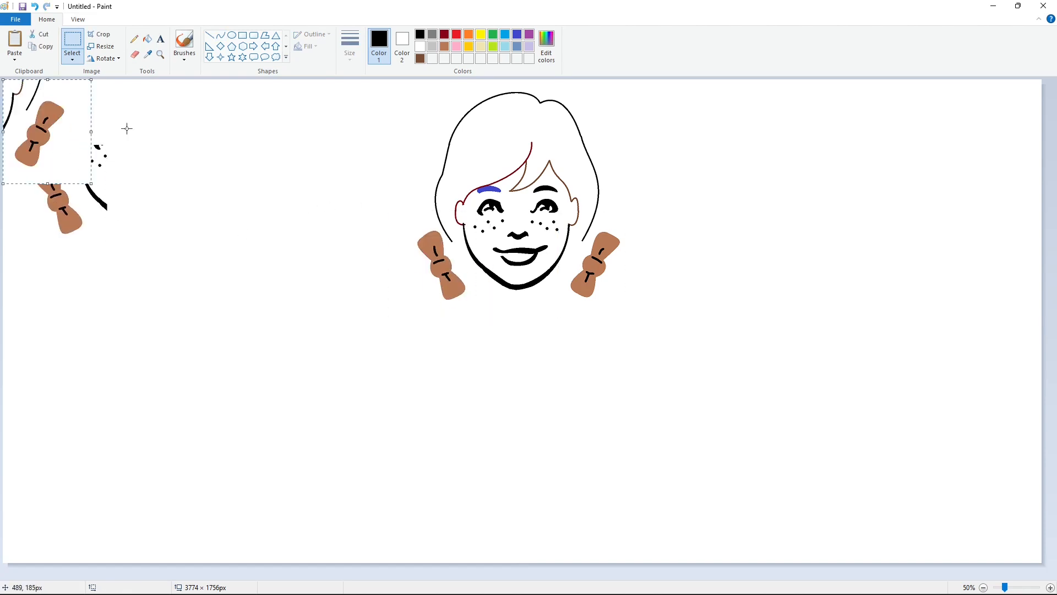
{"action": "left_click_drag", "start_coordinate": [83, 133], "coordinate": [261, 170]}
{"action": "left_click", "coordinate": [360, 174]}
- Change the line thickness and draw a short black curve joining the left hair outline's end to the left bow
{"action": "left_click", "coordinate": [220, 35]}
{"action": "left_click", "coordinate": [350, 46]}
{"action": "left_click", "coordinate": [375, 130]}
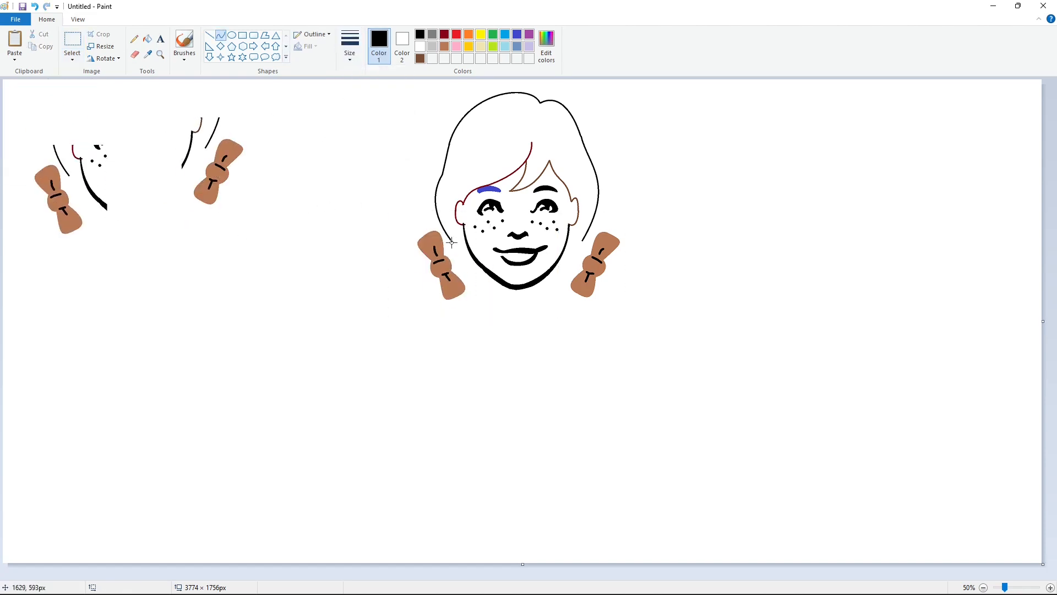
- Recolor the black jaw and chin contour with a custom dark purple
{"action": "left_click", "coordinate": [147, 39]}
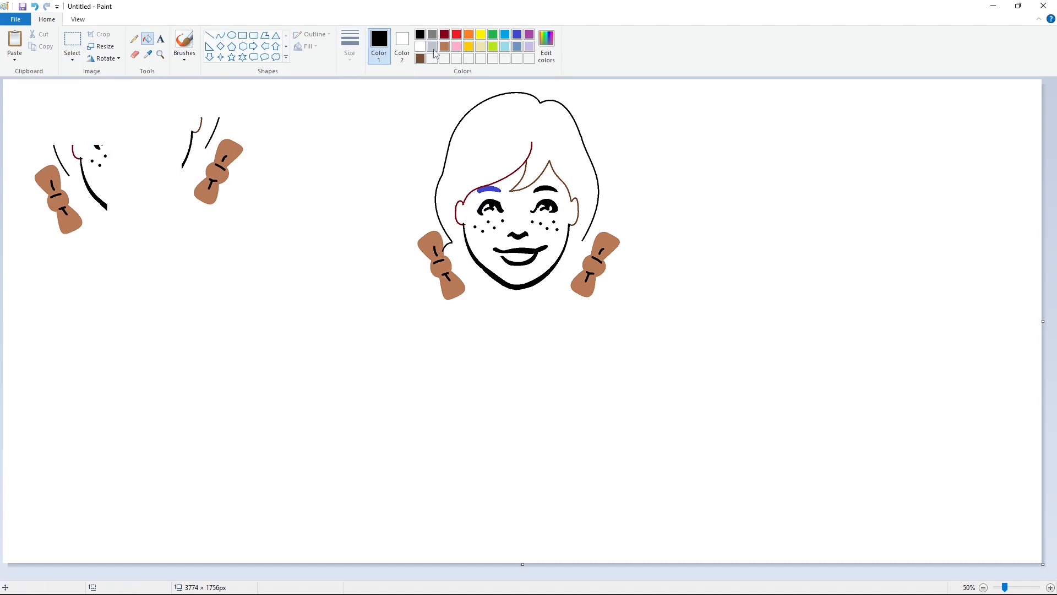
{"action": "left_click", "coordinate": [444, 34]}
{"action": "left_click", "coordinate": [546, 47]}
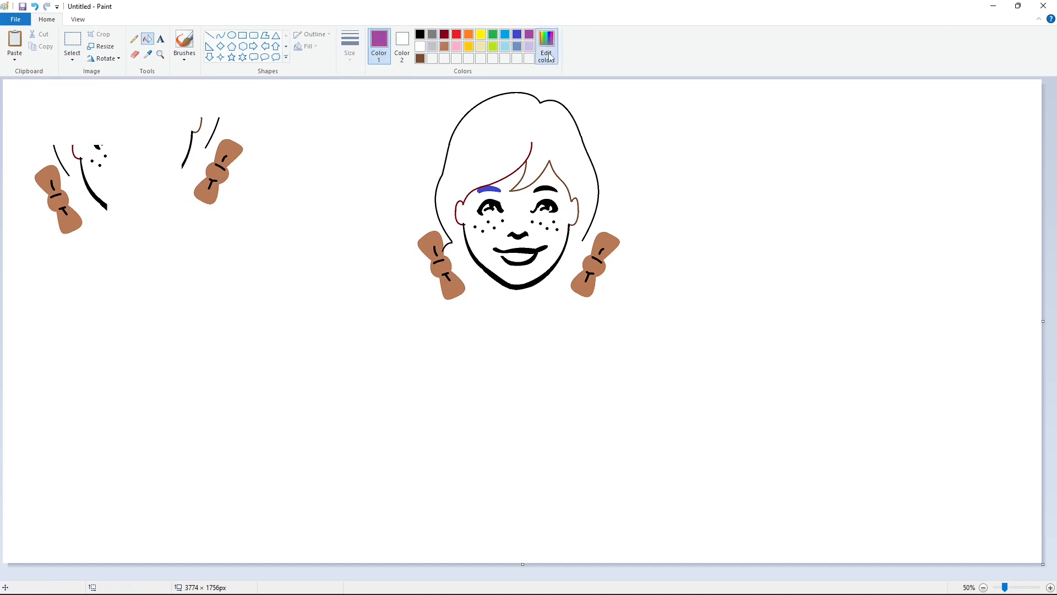
{"action": "left_click", "coordinate": [427, 376]}
{"action": "left_click", "coordinate": [518, 287]}
- Draw black hair curves joining the left bow to the jaw and the right bow to the hair and jaw
{"action": "left_click", "coordinate": [420, 35]}
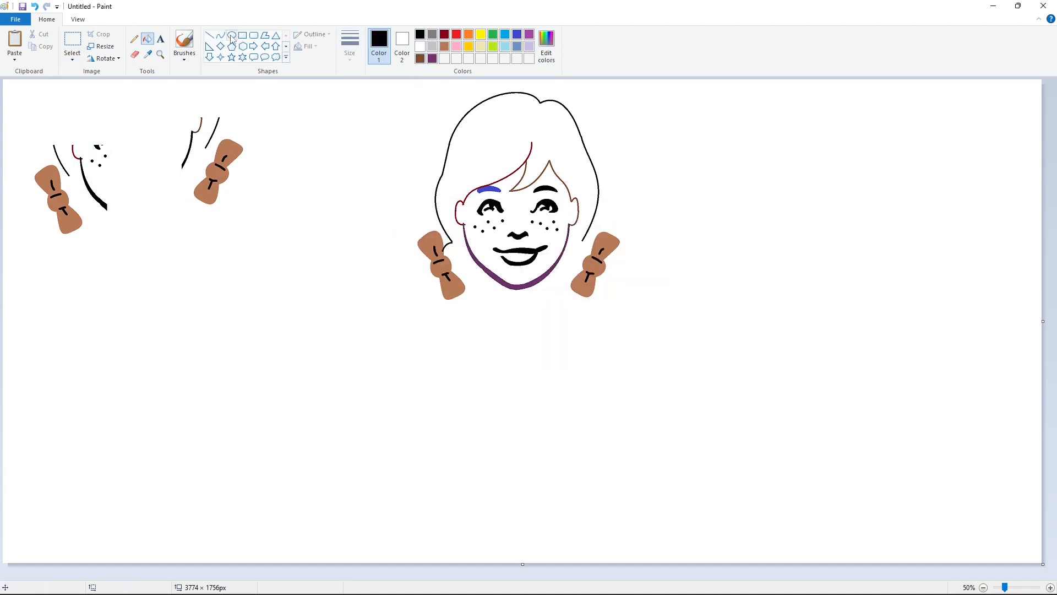
{"action": "left_click", "coordinate": [220, 35]}
{"action": "left_click_drag", "start_coordinate": [447, 274], "coordinate": [479, 266]}
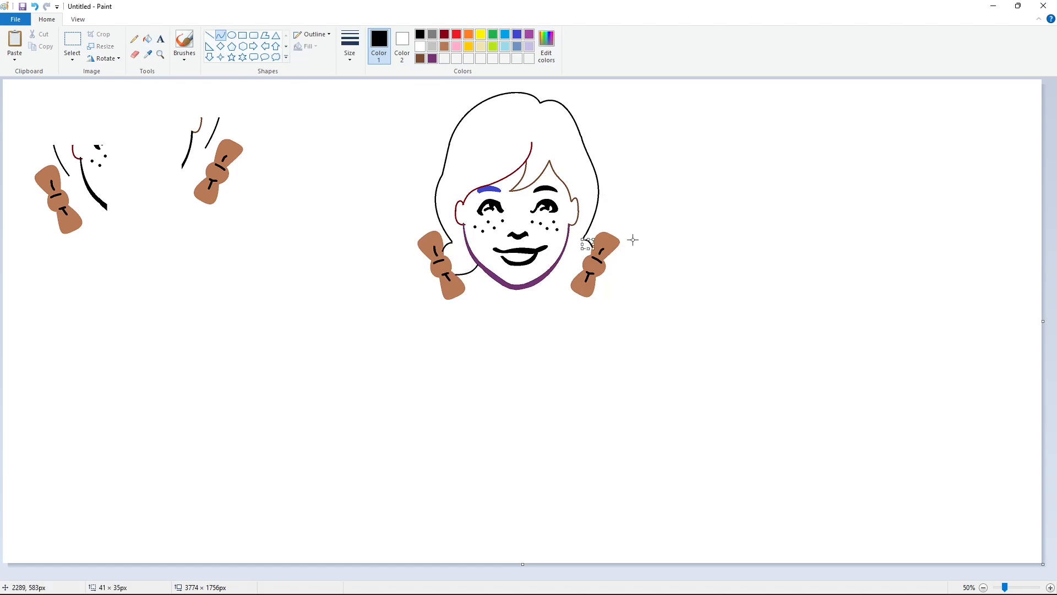
{"action": "left_click_drag", "start_coordinate": [557, 261], "coordinate": [579, 274]}
{"action": "left_click", "coordinate": [553, 272]}
- Draw a flipped-up pigtail with pointed tips extending outward from the left bow with black curves
{"action": "mouse_move", "coordinate": [393, 244]}
{"action": "left_mouse_down"}
{"action": "mouse_move", "coordinate": [431, 263]}
{"action": "mouse_move", "coordinate": [383, 252]}
{"action": "mouse_move", "coordinate": [401, 275]}
{"action": "mouse_move", "coordinate": [436, 277]}
{"action": "left_mouse_up"}
{"action": "double_click", "coordinate": [405, 261]}
{"action": "left_click", "coordinate": [409, 188]}
{"action": "double_click", "coordinate": [395, 253]}
{"action": "double_click", "coordinate": [387, 270]}
{"action": "left_click", "coordinate": [406, 289]}
{"action": "left_click", "coordinate": [409, 291]}
{"action": "left_click", "coordinate": [485, 286]}
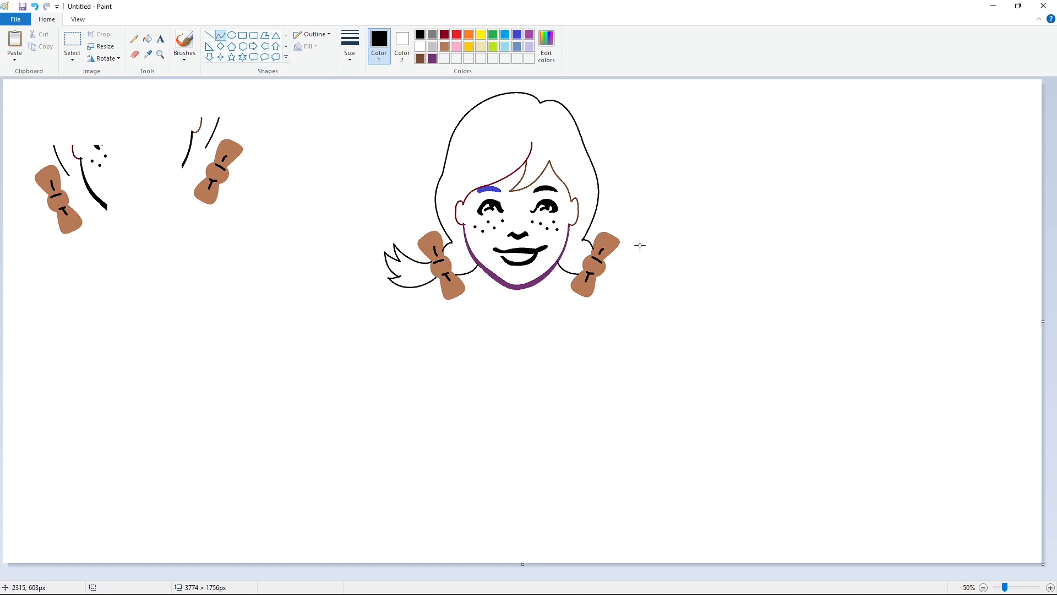
- Draw a matching pointed pigtail extending outward from the right bow with black curves
{"action": "left_click_drag", "start_coordinate": [640, 245], "coordinate": [604, 260]}
{"action": "double_click", "coordinate": [629, 259]}
{"action": "double_click", "coordinate": [644, 254]}
{"action": "mouse_move", "coordinate": [651, 252]}
{"action": "left_mouse_down"}
{"action": "mouse_move", "coordinate": [639, 277]}
{"action": "mouse_move", "coordinate": [599, 275]}
{"action": "left_mouse_up"}
{"action": "double_click", "coordinate": [650, 266]}
{"action": "left_click", "coordinate": [670, 267]}
{"action": "double_click", "coordinate": [626, 291]}
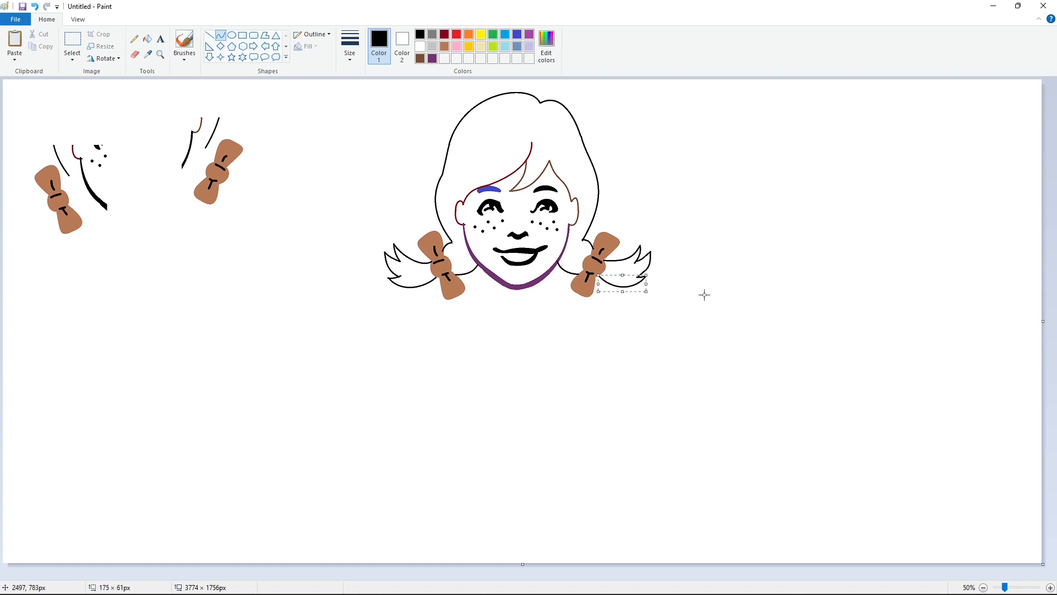
{"action": "left_click", "coordinate": [704, 295]}
- Draw a double-edged ruffled collar and the left neck line beneath the chin with black curves
{"action": "mouse_move", "coordinate": [474, 296]}
{"action": "left_mouse_down"}
{"action": "mouse_move", "coordinate": [467, 304]}
{"action": "mouse_move", "coordinate": [483, 287]}
{"action": "mouse_move", "coordinate": [501, 307]}
{"action": "mouse_move", "coordinate": [530, 296]}
{"action": "left_mouse_up"}
{"action": "left_click", "coordinate": [501, 307]}
{"action": "left_click", "coordinate": [533, 307]}
{"action": "mouse_move", "coordinate": [518, 299]}
{"action": "left_mouse_down"}
{"action": "mouse_move", "coordinate": [517, 308]}
{"action": "mouse_move", "coordinate": [530, 298]}
{"action": "mouse_move", "coordinate": [567, 305]}
{"action": "left_mouse_up"}
{"action": "left_click", "coordinate": [518, 309]}
{"action": "left_click", "coordinate": [546, 295]}
{"action": "left_click", "coordinate": [550, 301]}
{"action": "left_click", "coordinate": [577, 298]}
{"action": "mouse_move", "coordinate": [562, 299]}
{"action": "left_mouse_down"}
{"action": "mouse_move", "coordinate": [529, 328]}
{"action": "mouse_move", "coordinate": [520, 311]}
{"action": "mouse_move", "coordinate": [511, 326]}
{"action": "left_mouse_up"}
{"action": "left_click", "coordinate": [556, 298]}
{"action": "left_click", "coordinate": [571, 306]}
{"action": "left_click", "coordinate": [557, 298]}
{"action": "left_click", "coordinate": [592, 300]}
{"action": "left_click", "coordinate": [553, 300]}
{"action": "left_click", "coordinate": [599, 300]}
- Draw a thick black oval brooch about 63 × 53 px under the collar's center and nudge it slightly upward
{"action": "left_click", "coordinate": [232, 35]}
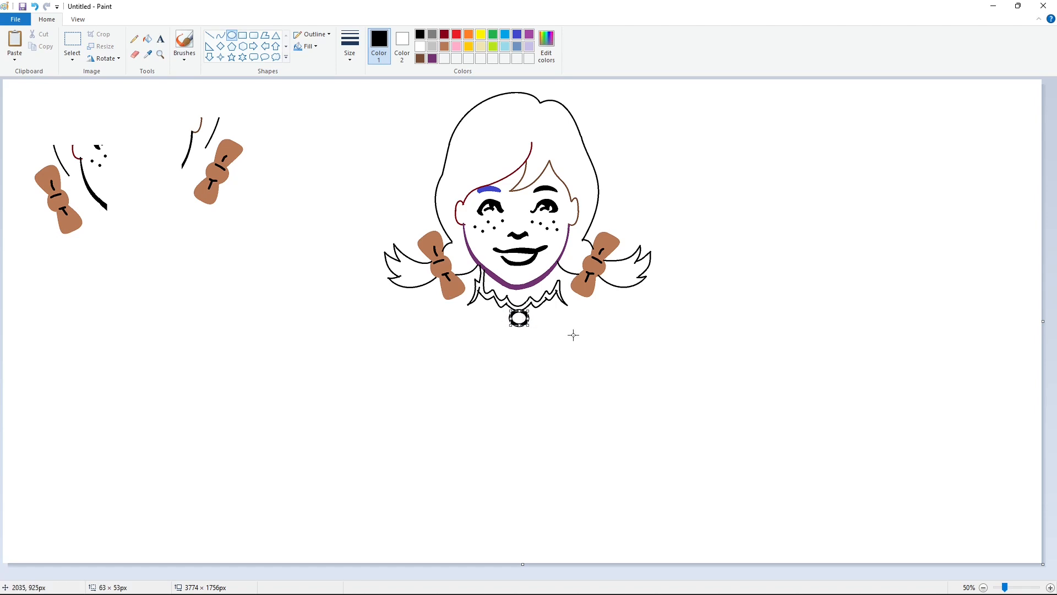
{"action": "key", "text": "Up"}
{"action": "key", "text": "Up"}
{"action": "left_click", "coordinate": [575, 335]}
- Fill the ruffled collar solid and recolor the collar, neck line and oval brooch dark purple
{"action": "left_click", "coordinate": [147, 40]}
{"action": "left_click", "coordinate": [485, 288]}
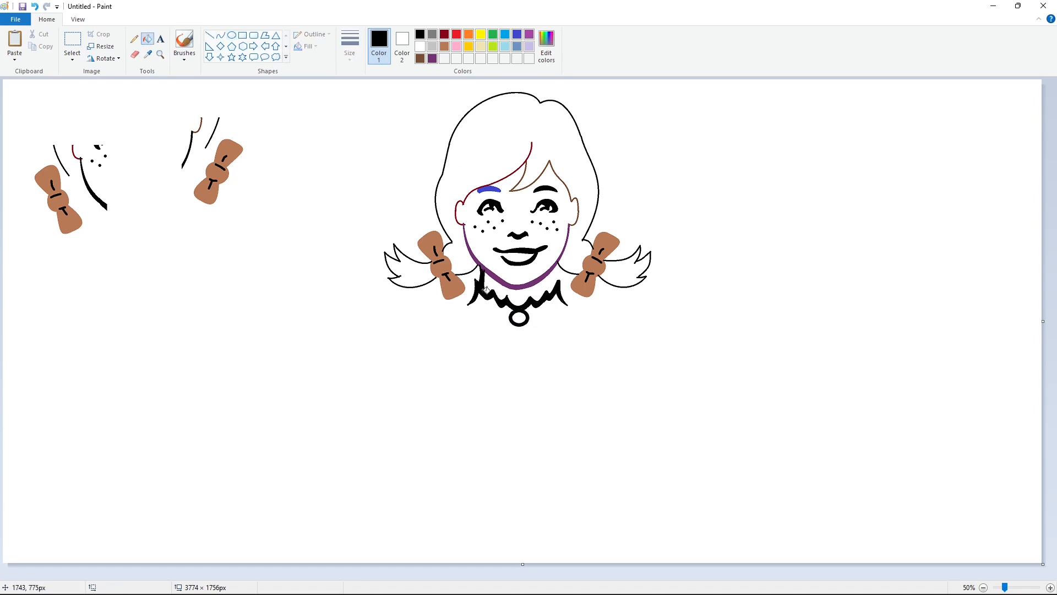
{"action": "left_click", "coordinate": [433, 58]}
{"action": "left_click", "coordinate": [496, 279]}
{"action": "left_click", "coordinate": [419, 34]}
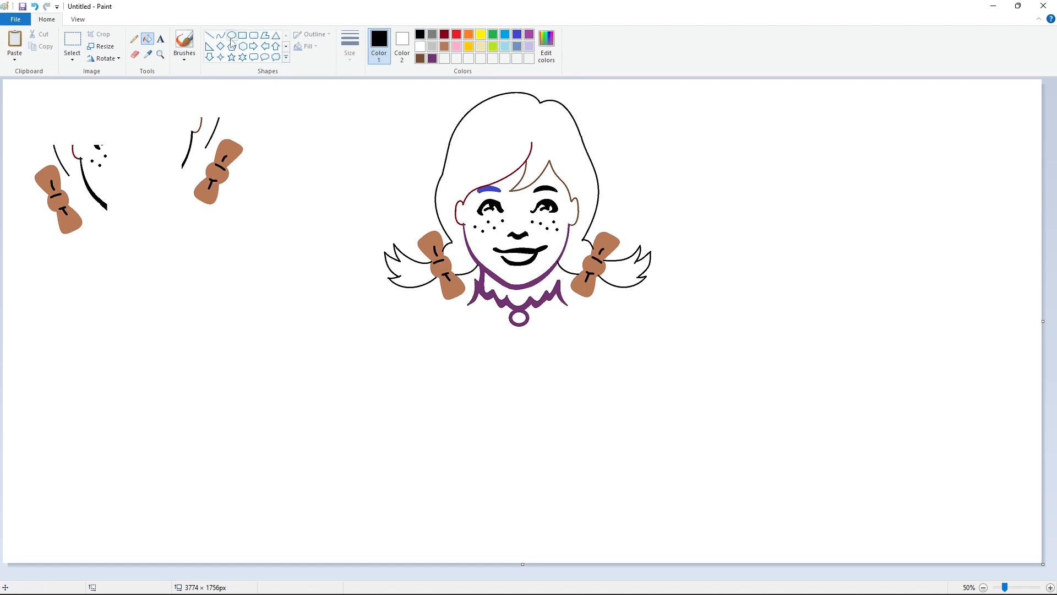
{"action": "left_click", "coordinate": [220, 35]}
{"action": "mouse_move", "coordinate": [484, 298]}
{"action": "left_mouse_down"}
{"action": "mouse_move", "coordinate": [477, 310]}
{"action": "mouse_move", "coordinate": [488, 303]}
{"action": "mouse_move", "coordinate": [492, 318]}
{"action": "left_mouse_up"}
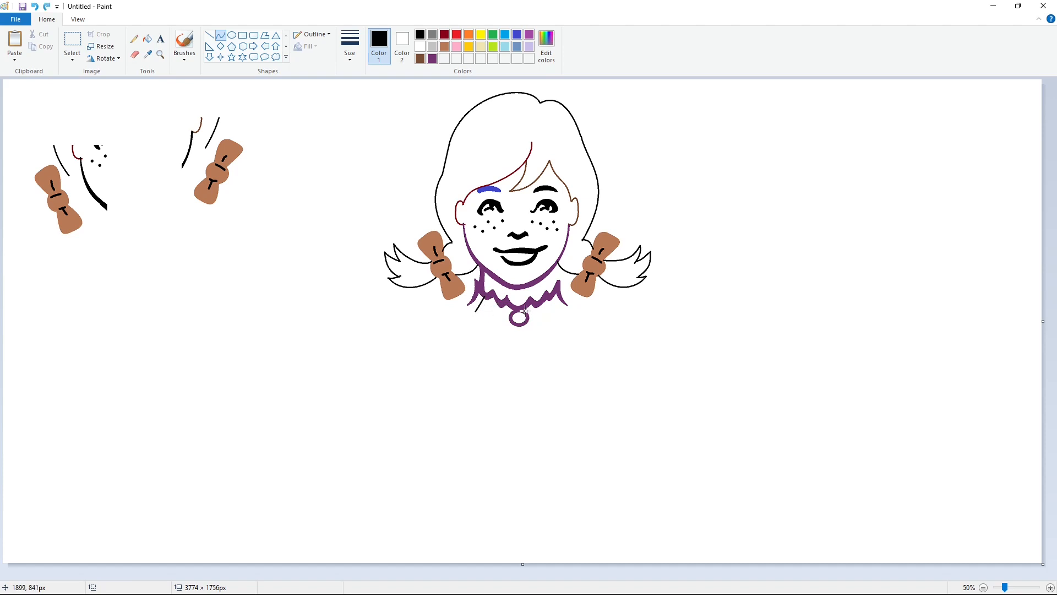
- Copy the area around the collar and brooch and place the duplicate below the bow copies
{"action": "left_click", "coordinate": [73, 42]}
{"action": "left_click_drag", "start_coordinate": [463, 262], "coordinate": [593, 340]}
{"action": "key", "text": "ctrl+c"}
{"action": "key", "text": "ctrl+v"}
{"action": "left_click_drag", "start_coordinate": [96, 127], "coordinate": [111, 356]}
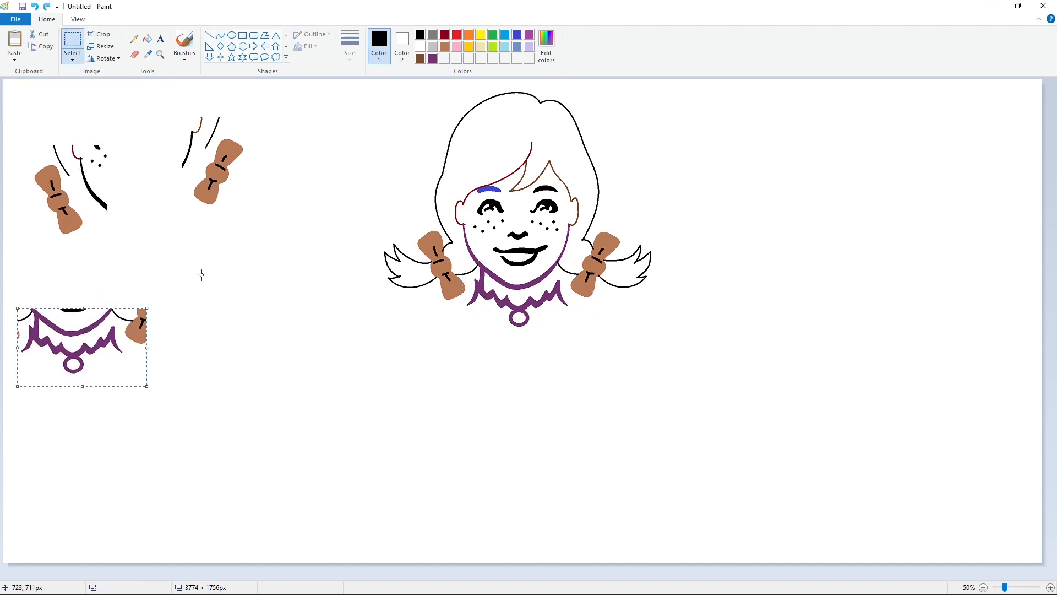
- Outline two slanted tassel strips in black curves hanging below the left half of the ruffled collar
{"action": "left_click", "coordinate": [232, 262]}
{"action": "left_click", "coordinate": [220, 35]}
{"action": "mouse_move", "coordinate": [484, 296]}
{"action": "left_mouse_down"}
{"action": "mouse_move", "coordinate": [477, 313]}
{"action": "mouse_move", "coordinate": [489, 299]}
{"action": "mouse_move", "coordinate": [492, 316]}
{"action": "mouse_move", "coordinate": [561, 312]}
{"action": "mouse_move", "coordinate": [549, 299]}
{"action": "left_mouse_up"}
{"action": "left_click", "coordinate": [477, 310]}
{"action": "left_click", "coordinate": [484, 316]}
{"action": "left_click", "coordinate": [495, 313]}
{"action": "left_click", "coordinate": [496, 313]}
{"action": "left_click", "coordinate": [499, 322]}
{"action": "left_click", "coordinate": [494, 321]}
{"action": "left_click", "coordinate": [495, 322]}
- Outline two mirrored slanted tassel strips in black curves below the right half of the ruffled collar
{"action": "left_click", "coordinate": [545, 323]}
{"action": "left_click", "coordinate": [544, 312]}
{"action": "left_click", "coordinate": [545, 313]}
{"action": "left_click", "coordinate": [552, 316]}
{"action": "left_click", "coordinate": [545, 321]}
{"action": "left_click", "coordinate": [545, 323]}
{"action": "left_click", "coordinate": [562, 322]}
{"action": "left_click", "coordinate": [561, 308]}
{"action": "left_click", "coordinate": [561, 309]}
{"action": "left_click", "coordinate": [586, 310]}
{"action": "left_click", "coordinate": [556, 314]}
{"action": "left_click", "coordinate": [557, 316]}
{"action": "left_click", "coordinate": [575, 317]}
- Fill all four tassel strips beneath the collar with black
{"action": "left_click", "coordinate": [147, 39]}
{"action": "left_click", "coordinate": [482, 306]}
{"action": "left_click", "coordinate": [498, 312]}
{"action": "left_click", "coordinate": [541, 313]}
{"action": "left_click", "coordinate": [556, 303]}
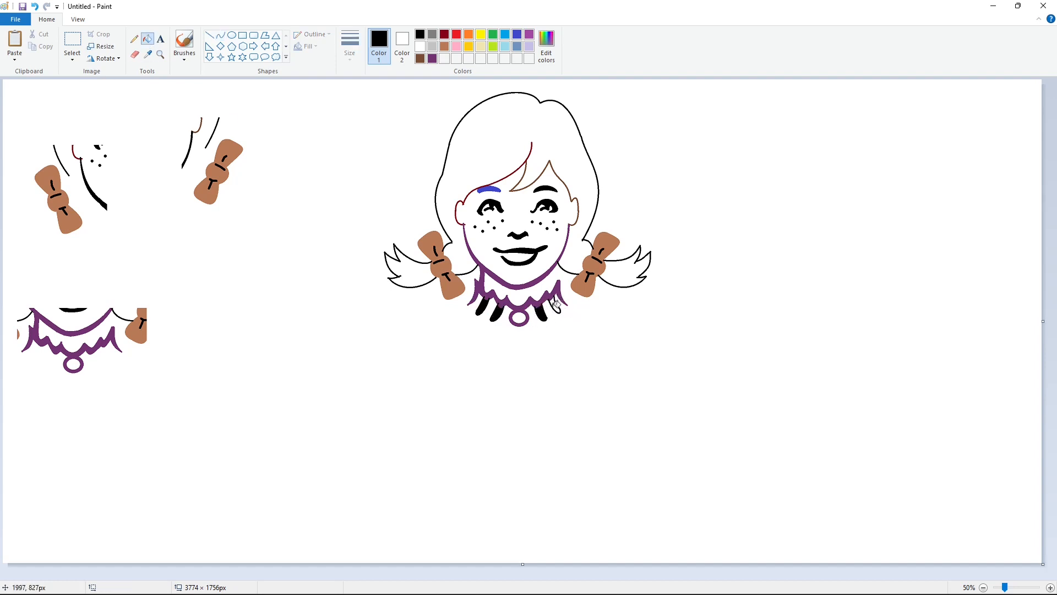
- Remove the leftover hair, ear and jaw lines around the two spare bow copies by filling them with white
{"action": "left_click", "coordinate": [503, 35]}
{"action": "left_click", "coordinate": [1050, 588]}
{"action": "left_click_drag", "start_coordinate": [468, 575], "coordinate": [727, 576]}
{"action": "scroll", "coordinate": [727, 500], "scroll_direction": "down", "scroll_amount": 2}
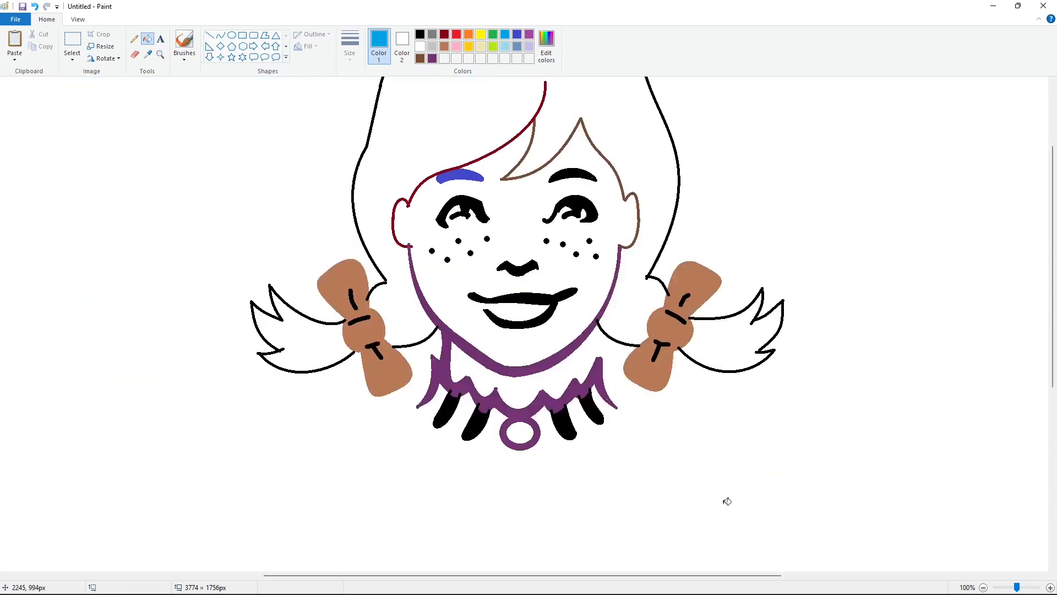
{"action": "scroll", "coordinate": [726, 498], "scroll_direction": "up", "scroll_amount": 2}
{"action": "scroll", "coordinate": [695, 449], "scroll_direction": "down", "scroll_amount": 2}
{"action": "left_click_drag", "start_coordinate": [549, 576], "coordinate": [295, 575]}
{"action": "scroll", "coordinate": [294, 548], "scroll_direction": "up", "scroll_amount": 2}
{"action": "left_click", "coordinate": [72, 39]}
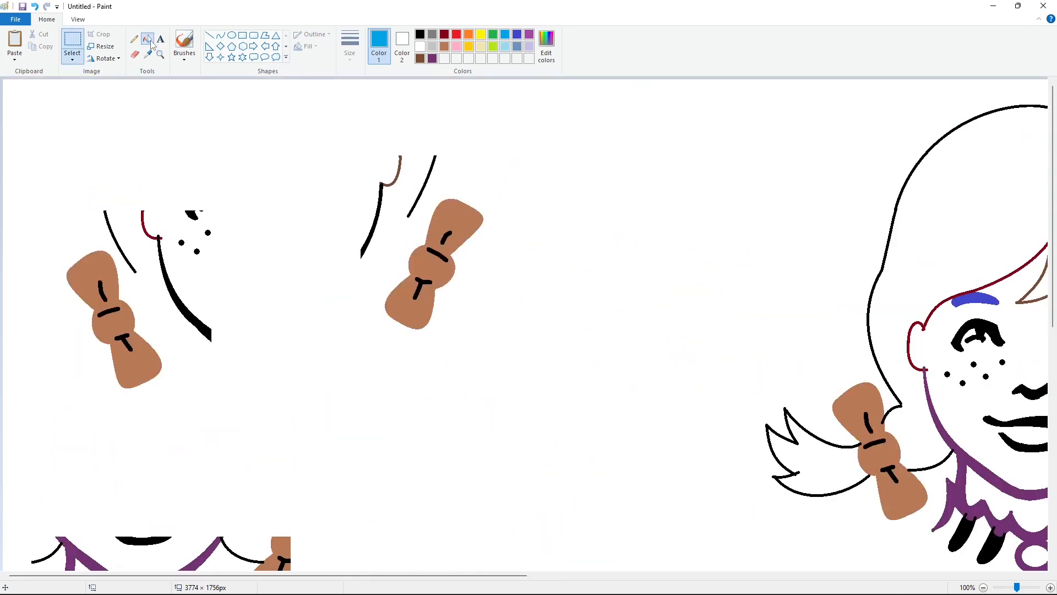
{"action": "left_click", "coordinate": [149, 40]}
{"action": "left_click", "coordinate": [420, 47]}
{"action": "left_click", "coordinate": [381, 196]}
{"action": "left_click", "coordinate": [384, 186]}
{"action": "left_click", "coordinate": [421, 188]}
{"action": "left_click", "coordinate": [167, 269]}
{"action": "left_click", "coordinate": [125, 252]}
- Cover the remaining ear, eye and freckle fragments near the spare bow copies with white rectangles
{"action": "left_click", "coordinate": [242, 35]}
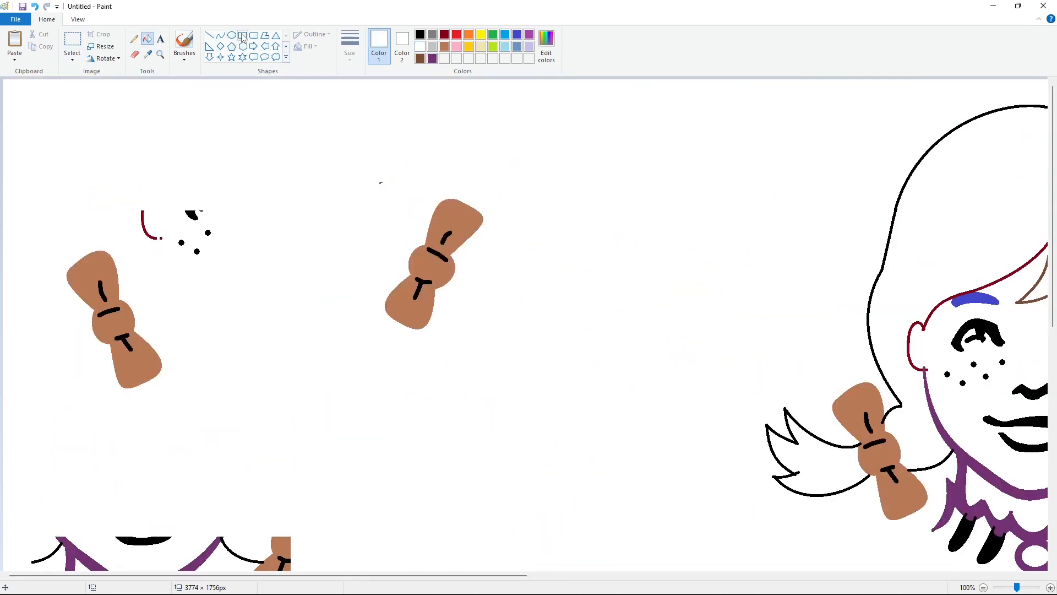
{"action": "left_click_drag", "start_coordinate": [131, 191], "coordinate": [248, 260]}
{"action": "left_click_drag", "start_coordinate": [366, 173], "coordinate": [399, 199]}
- Copy the cleaned left bow and place it with transparent selection exactly over the bow on the left pigtail
{"action": "left_click", "coordinate": [72, 40]}
{"action": "left_click_drag", "start_coordinate": [24, 207], "coordinate": [228, 437]}
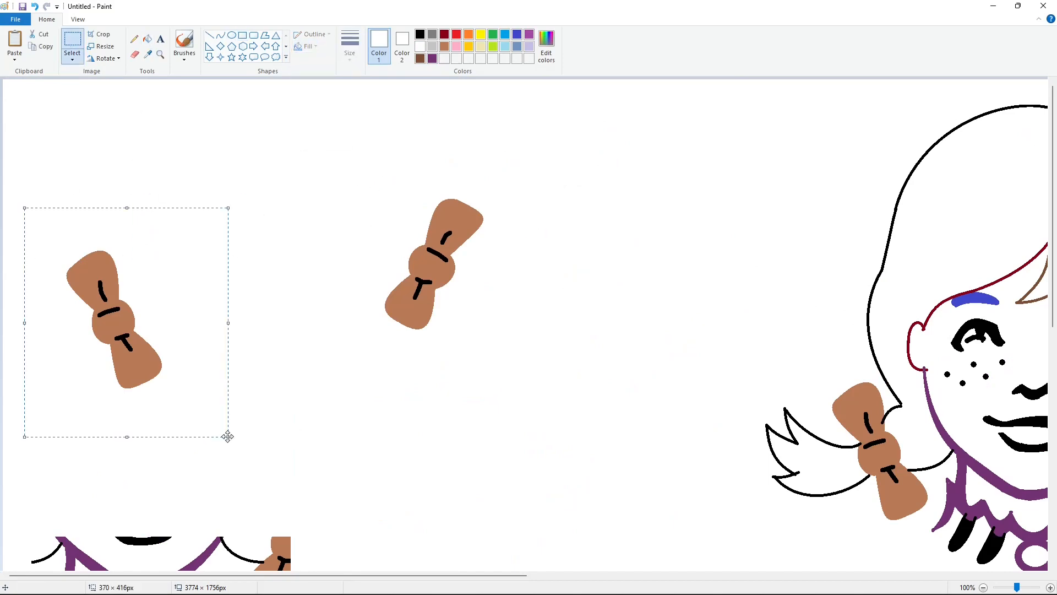
{"action": "key", "text": "ctrl+c"}
{"action": "left_click_drag", "start_coordinate": [442, 575], "coordinate": [604, 575]}
{"action": "key", "text": "ctrl+v"}
{"action": "left_click_drag", "start_coordinate": [121, 214], "coordinate": [547, 337]}
{"action": "left_click", "coordinate": [73, 58]}
{"action": "left_click", "coordinate": [122, 160]}
{"action": "left_click", "coordinate": [352, 305]}
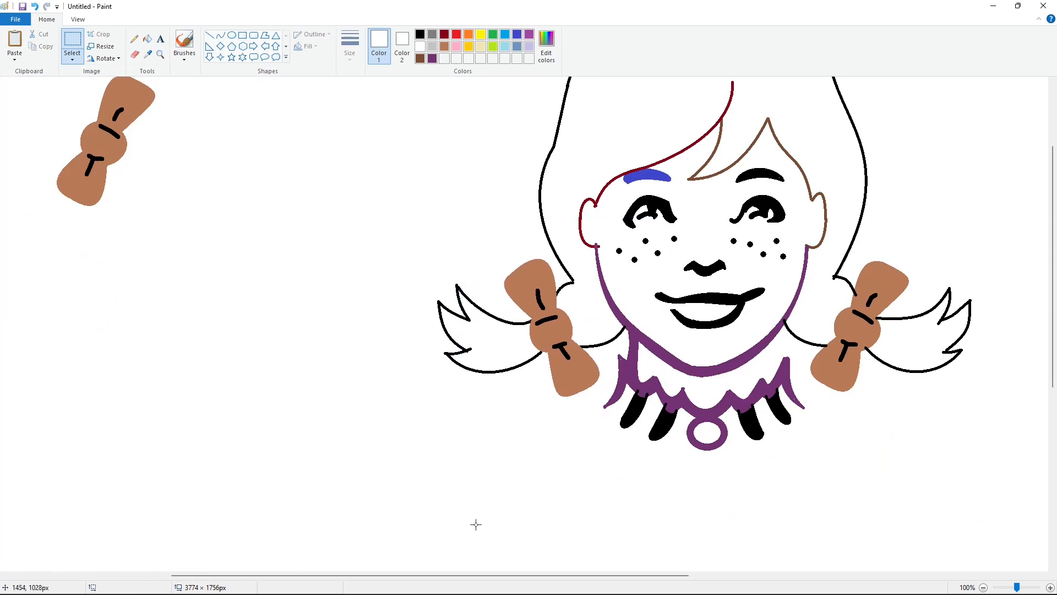
- Copy the cleaned right bow and align the duplicate over the bow on the right pigtail
{"action": "left_click", "coordinate": [75, 40]}
{"action": "scroll", "coordinate": [193, 160], "scroll_direction": "up", "scroll_amount": 4}
{"action": "left_click_drag", "start_coordinate": [193, 160], "coordinate": [28, 403]}
{"action": "left_click_drag", "start_coordinate": [378, 575], "coordinate": [542, 577]}
{"action": "key", "text": "ctrl+v"}
{"action": "left_click_drag", "start_coordinate": [63, 202], "coordinate": [508, 468]}
{"action": "key", "text": "Right"}
{"action": "key", "text": "Right"}
{"action": "key", "text": "Right"}
{"action": "key", "text": "Right"}
{"action": "key", "text": "Right"}
{"action": "key", "text": "Right"}
{"action": "key", "text": "Right"}
{"action": "key", "text": "Right"}
{"action": "key", "text": "Right"}
{"action": "key", "text": "Left"}
{"action": "left_click", "coordinate": [655, 458]}
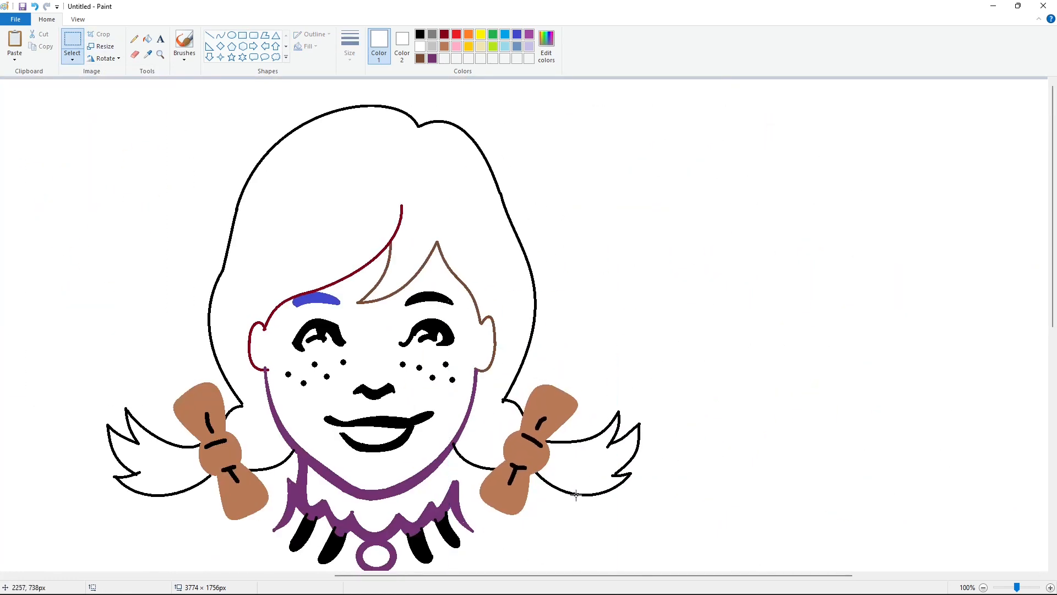
- Fill both pigtail bows with bright blue and recolor the short line across each knot white
{"action": "left_click_drag", "start_coordinate": [556, 576], "coordinate": [491, 576]}
{"action": "left_click", "coordinate": [148, 40]}
{"action": "left_click", "coordinate": [505, 34]}
{"action": "left_click", "coordinate": [669, 401]}
{"action": "left_click", "coordinate": [421, 46]}
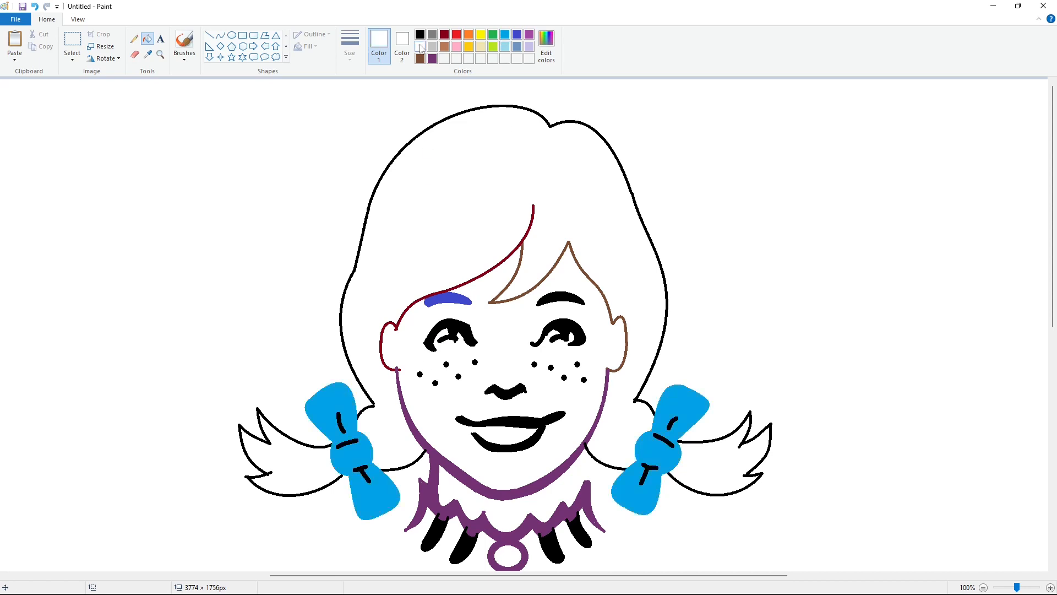
{"action": "left_click", "coordinate": [654, 435]}
- Remove the stray hair, bow and mouth pieces around the spare collar copy by filling them with white
{"action": "scroll", "coordinate": [695, 437], "scroll_direction": "down", "scroll_amount": 3}
{"action": "left_click_drag", "start_coordinate": [579, 576], "coordinate": [276, 576]}
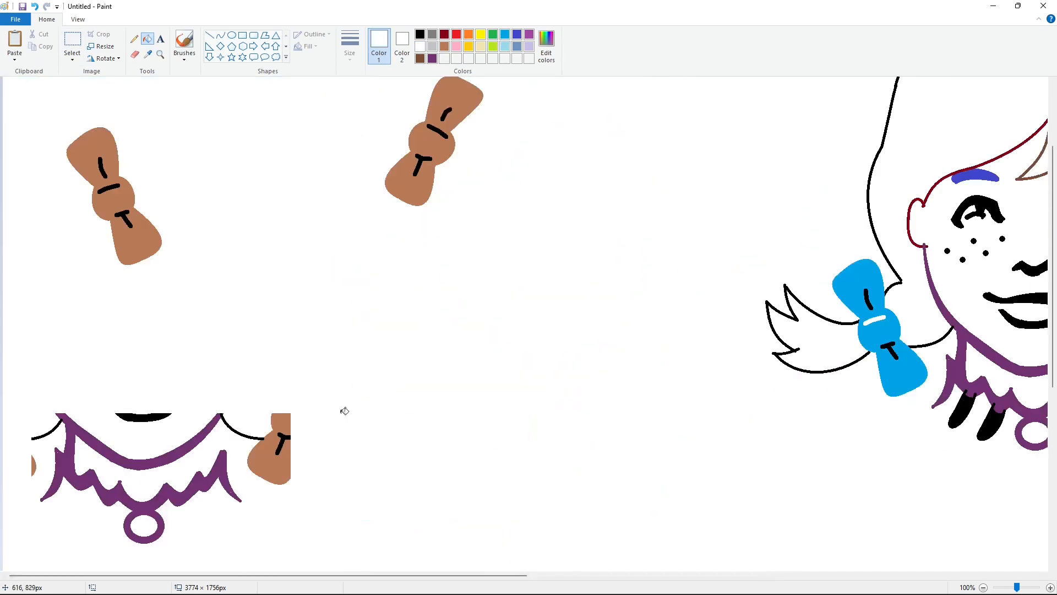
{"action": "left_click", "coordinate": [270, 445]}
{"action": "left_click", "coordinate": [259, 438]}
{"action": "left_click", "coordinate": [286, 437]}
{"action": "left_click", "coordinate": [143, 417]}
{"action": "left_click", "coordinate": [46, 428]}
{"action": "left_click", "coordinate": [34, 466]}
- Copy the cleaned collar and brooch and align the duplicate over the original collar, covering the tassel tops
{"action": "left_click", "coordinate": [72, 44]}
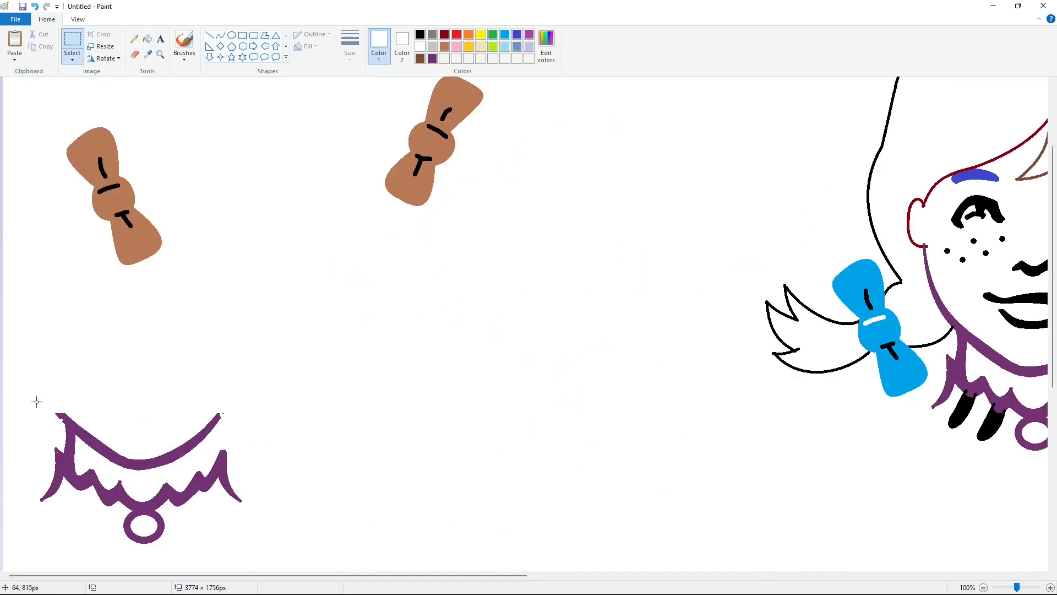
{"action": "left_click_drag", "start_coordinate": [22, 370], "coordinate": [322, 561]}
{"action": "key", "text": "ctrl+c"}
{"action": "left_click_drag", "start_coordinate": [422, 575], "coordinate": [681, 575]}
{"action": "key", "text": "ctrl+v"}
{"action": "left_click_drag", "start_coordinate": [130, 193], "coordinate": [506, 390]}
{"action": "key", "text": "Right"}
{"action": "key", "text": "Right"}
{"action": "key", "text": "Right"}
{"action": "key", "text": "Right"}
{"action": "key", "text": "Right"}
{"action": "key", "text": "Right"}
{"action": "key", "text": "Right"}
{"action": "key", "text": "Right"}
{"action": "key", "text": "Right"}
{"action": "key", "text": "Right"}
{"action": "key", "text": "Right"}
{"action": "key", "text": "Right"}
{"action": "key", "text": "Right"}
{"action": "key", "text": "Right"}
{"action": "key", "text": "Right"}
{"action": "key", "text": "Right"}
{"action": "key", "text": "Right"}
{"action": "key", "text": "Right"}
{"action": "key", "text": "Right"}
{"action": "key", "text": "Right"}
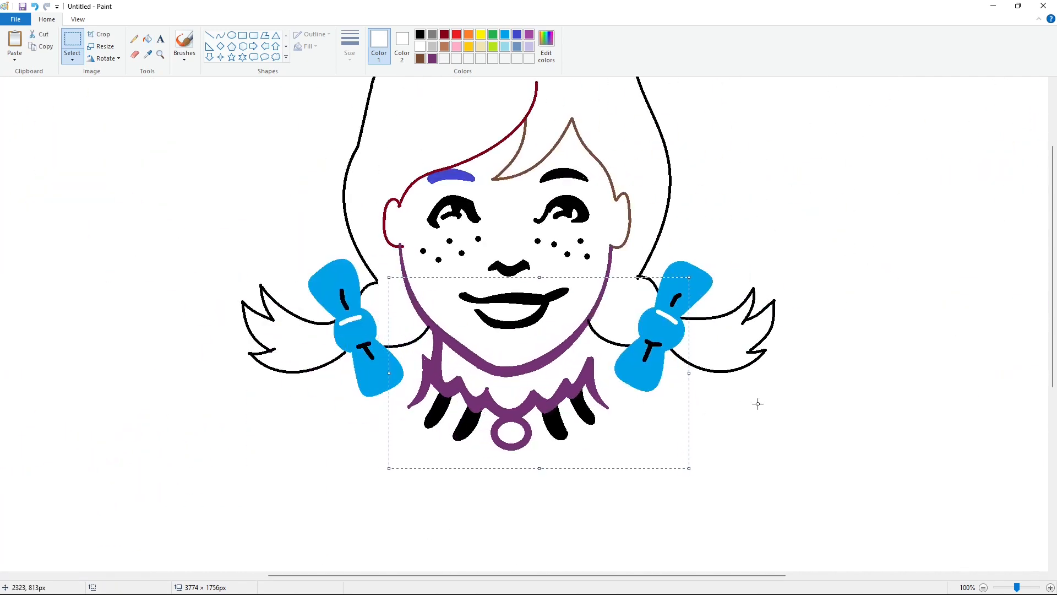
- Touch up the ruffle point just left of the collar's center with a tiny white line
{"action": "left_click", "coordinate": [209, 35]}
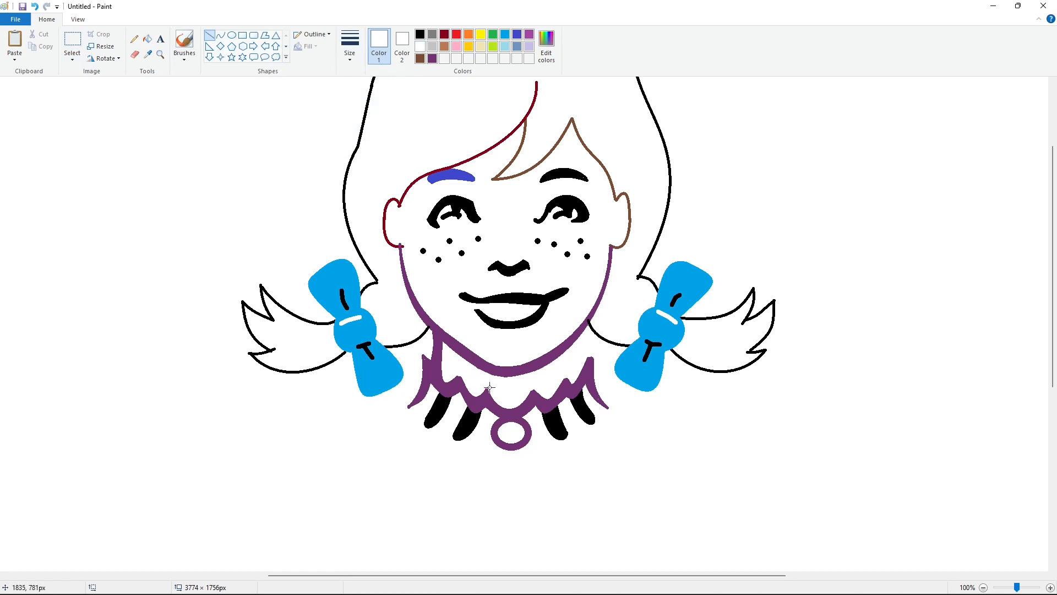
{"action": "left_click_drag", "start_coordinate": [490, 387], "coordinate": [492, 384]}
{"action": "left_click", "coordinate": [614, 379]}
- Fill the four tassels and the inside of the oval brooch with bright blue
{"action": "left_click", "coordinate": [146, 40]}
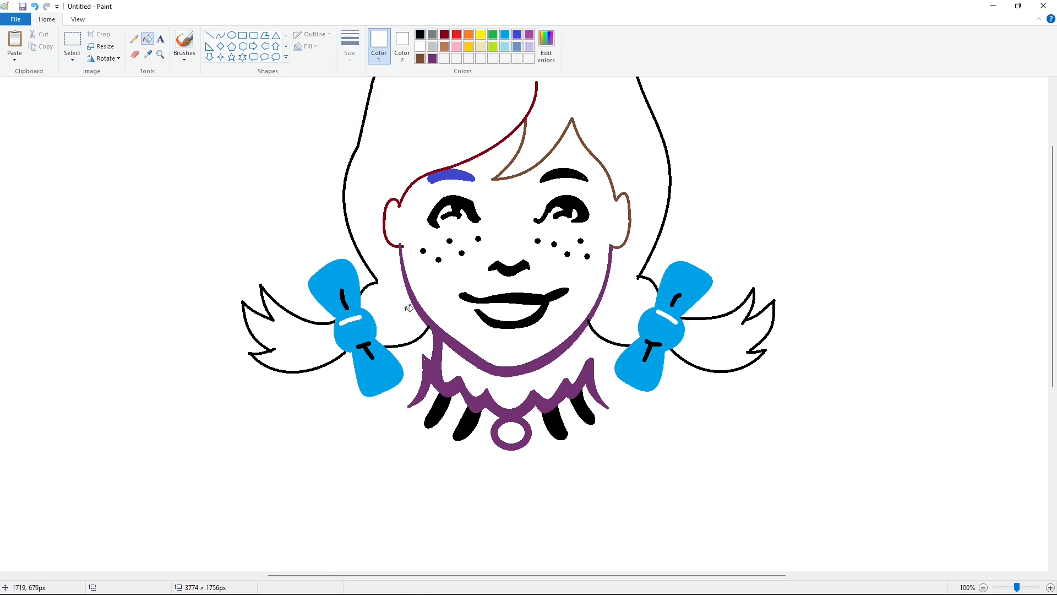
{"action": "left_click", "coordinate": [505, 34]}
{"action": "left_click", "coordinate": [444, 405]}
{"action": "left_click", "coordinate": [467, 424]}
{"action": "left_click", "coordinate": [511, 433]}
{"action": "left_click", "coordinate": [555, 423]}
{"action": "left_click", "coordinate": [583, 406]}
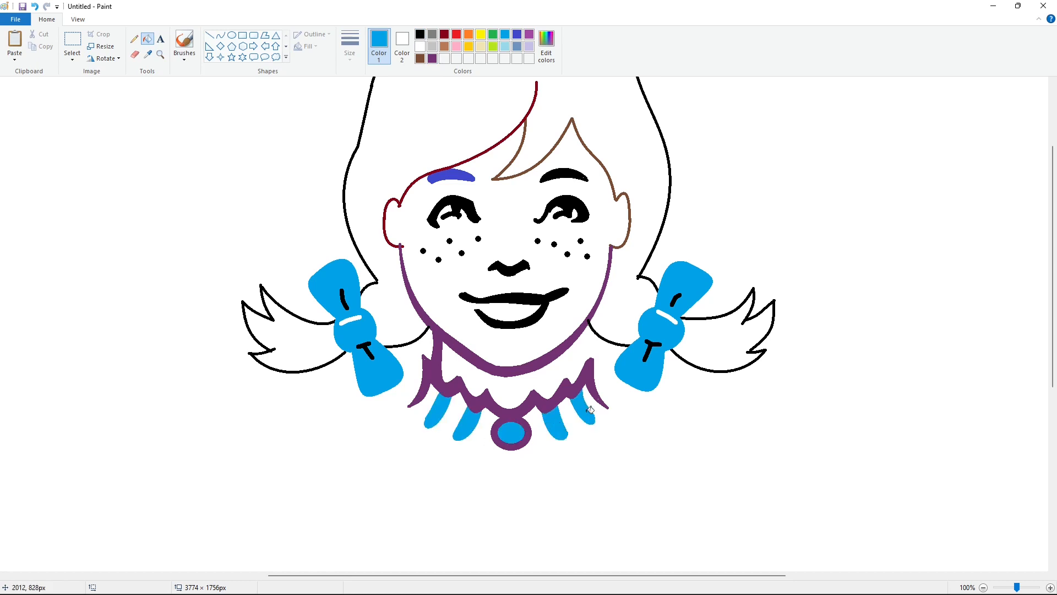
- Recolor the left eyebrow black
{"action": "scroll", "coordinate": [688, 495], "scroll_direction": "up", "scroll_amount": 2}
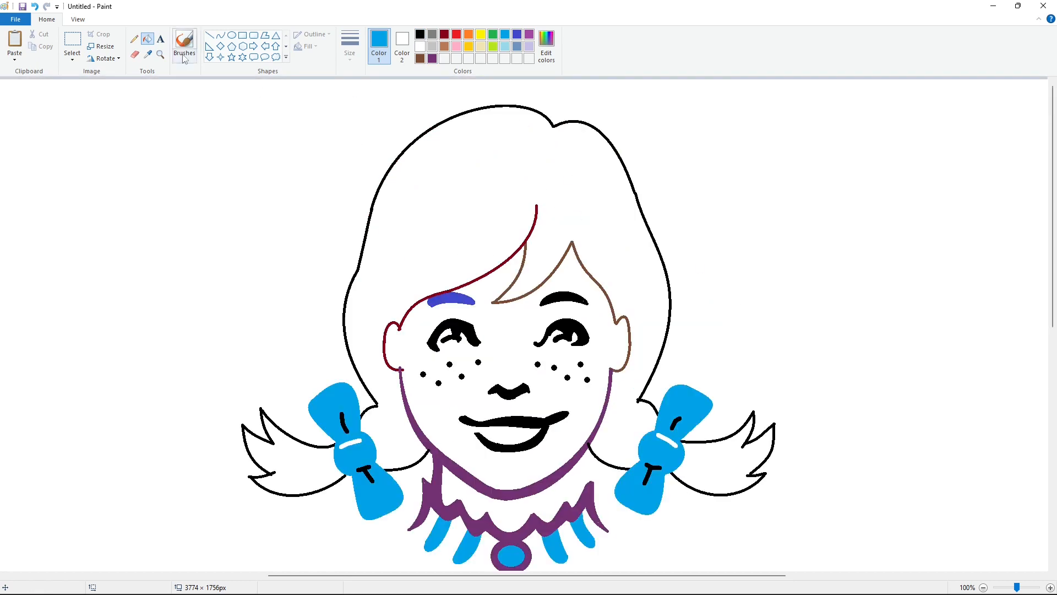
{"action": "left_click", "coordinate": [420, 34]}
{"action": "left_click", "coordinate": [457, 299]}
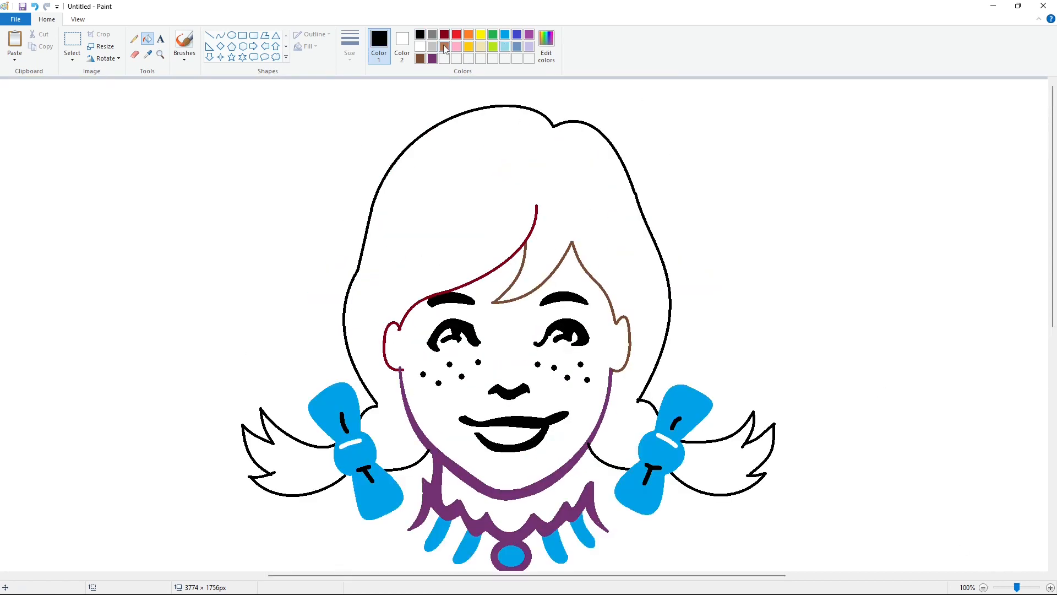
- Fill the main hair area with purple
{"action": "left_click", "coordinate": [529, 35]}
{"action": "scroll", "coordinate": [699, 316], "scroll_direction": "down", "scroll_amount": 2}
{"action": "scroll", "coordinate": [688, 309], "scroll_direction": "up", "scroll_amount": 2}
{"action": "left_click", "coordinate": [606, 243]}
- Mix a lighter tint of the purple and recolor the hair, its black outline and the brown right hairline with it
{"action": "left_click", "coordinate": [546, 47]}
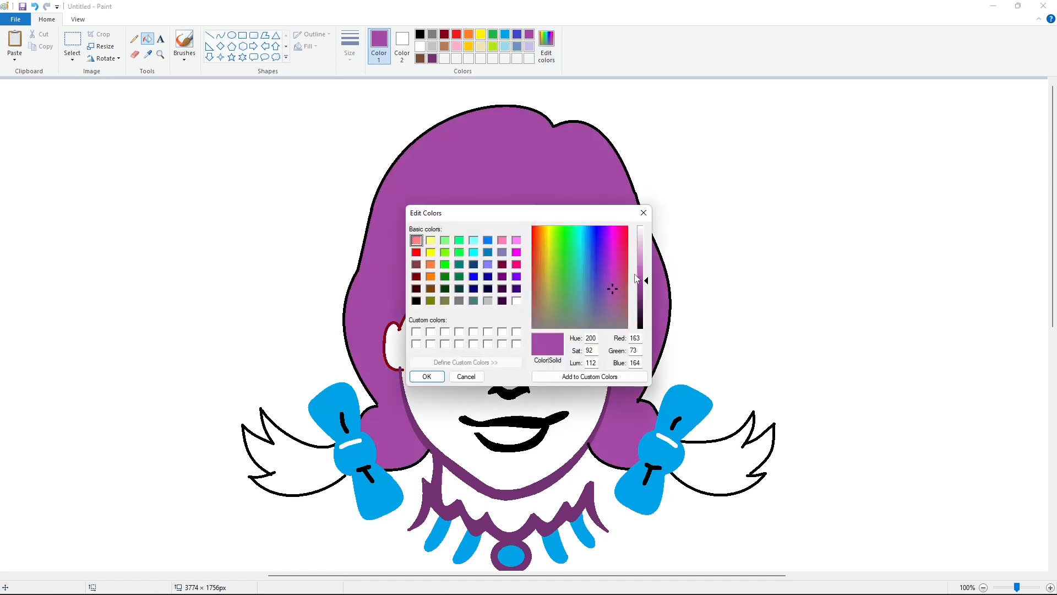
{"action": "left_click", "coordinate": [640, 267]}
{"action": "left_click", "coordinate": [433, 377]}
{"action": "left_click", "coordinate": [568, 258]}
{"action": "left_click", "coordinate": [556, 123]}
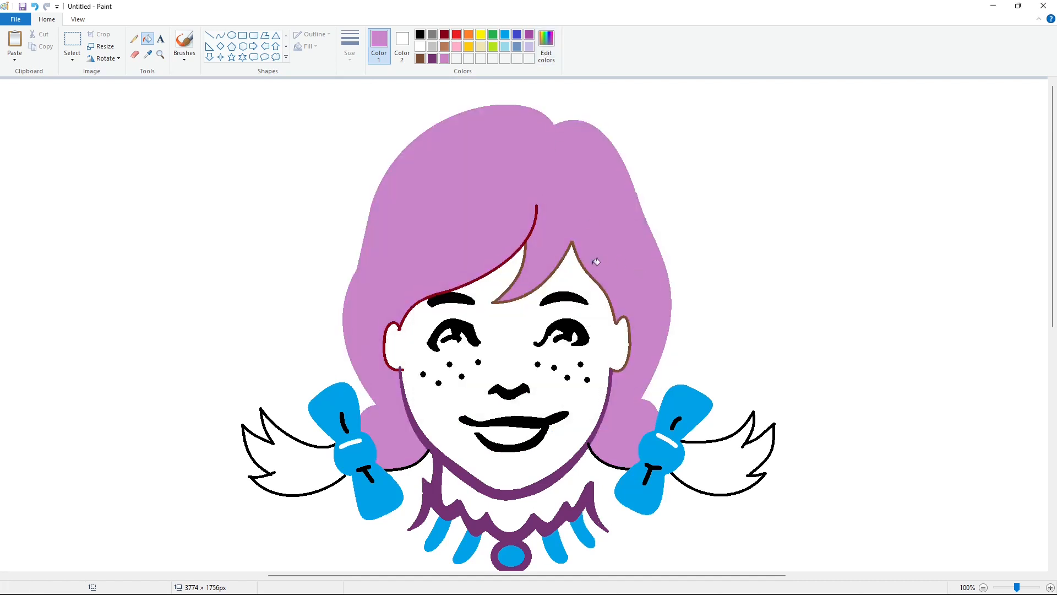
{"action": "left_click", "coordinate": [604, 284]}
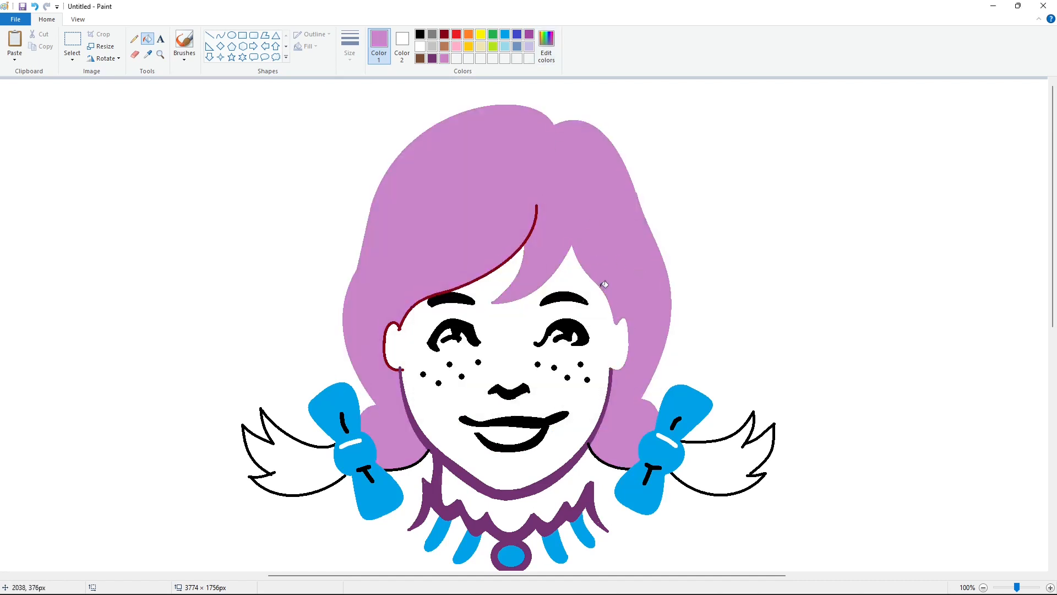
- Fill both outer pigtails and the black hair lines beside the neck with the light purple
{"action": "left_click", "coordinate": [583, 439]}
{"action": "left_click", "coordinate": [423, 457]}
{"action": "left_click", "coordinate": [325, 452]}
{"action": "left_click", "coordinate": [724, 451]}
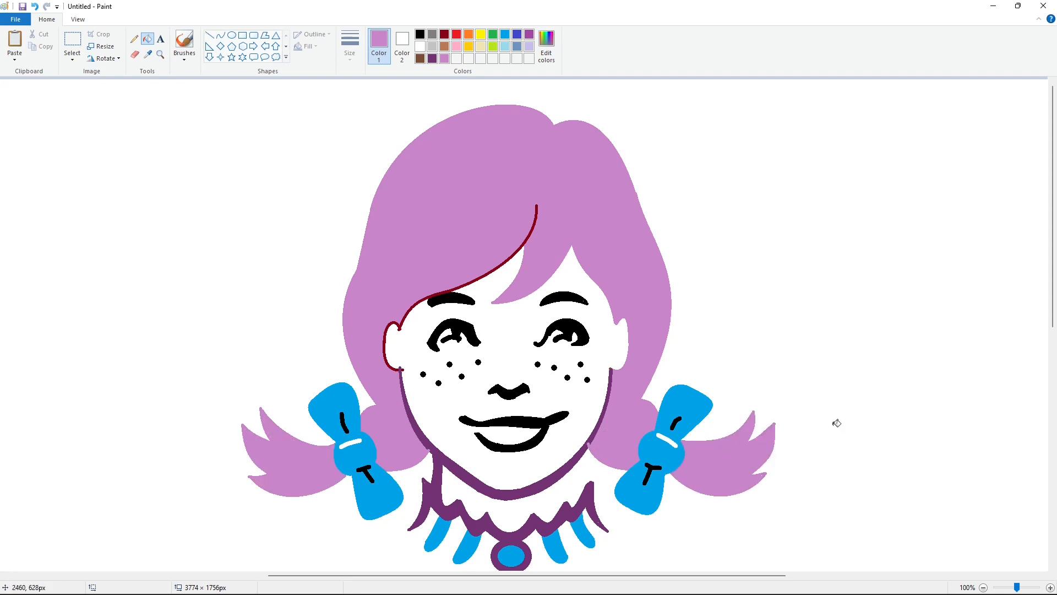
- Draw thin dark red shadow curves from the parting across the fringe and up the hair's left side
{"action": "left_click", "coordinate": [221, 37]}
{"action": "left_click", "coordinate": [351, 48]}
{"action": "left_click", "coordinate": [373, 100]}
{"action": "left_click", "coordinate": [445, 34]}
{"action": "left_click", "coordinate": [984, 588]}
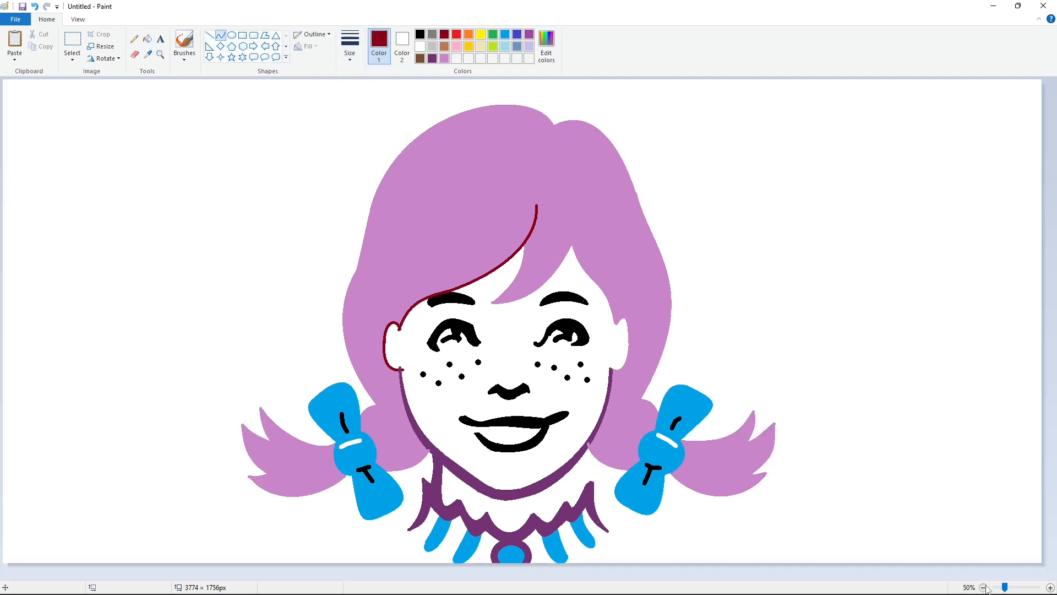
{"action": "left_click_drag", "start_coordinate": [532, 142], "coordinate": [448, 194]}
{"action": "left_click_drag", "start_coordinate": [509, 156], "coordinate": [520, 168]}
{"action": "left_click_drag", "start_coordinate": [473, 179], "coordinate": [457, 155]}
{"action": "left_click", "coordinate": [687, 300]}
{"action": "left_click_drag", "start_coordinate": [452, 165], "coordinate": [443, 186]}
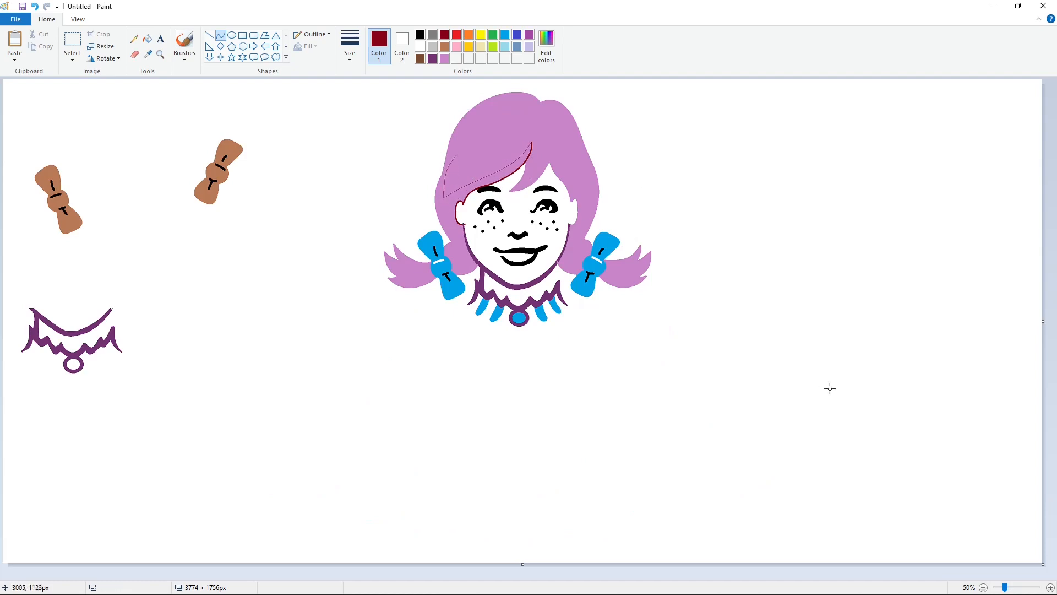
- Extend the dark red shadow curve to the hair's left edge and close its lower corner with a short line
{"action": "left_click", "coordinate": [1051, 587]}
{"action": "left_click_drag", "start_coordinate": [500, 576], "coordinate": [650, 576]}
{"action": "mouse_move", "coordinate": [626, 232]}
{"action": "left_mouse_down"}
{"action": "mouse_move", "coordinate": [598, 269]}
{"action": "mouse_move", "coordinate": [608, 247]}
{"action": "left_mouse_up"}
{"action": "scroll", "coordinate": [653, 250], "scroll_direction": "down", "scroll_amount": 3}
{"action": "scroll", "coordinate": [654, 250], "scroll_direction": "up", "scroll_amount": 3}
{"action": "left_click", "coordinate": [209, 36]}
{"action": "left_click_drag", "start_coordinate": [609, 313], "coordinate": [600, 318]}
{"action": "left_click", "coordinate": [389, 156]}
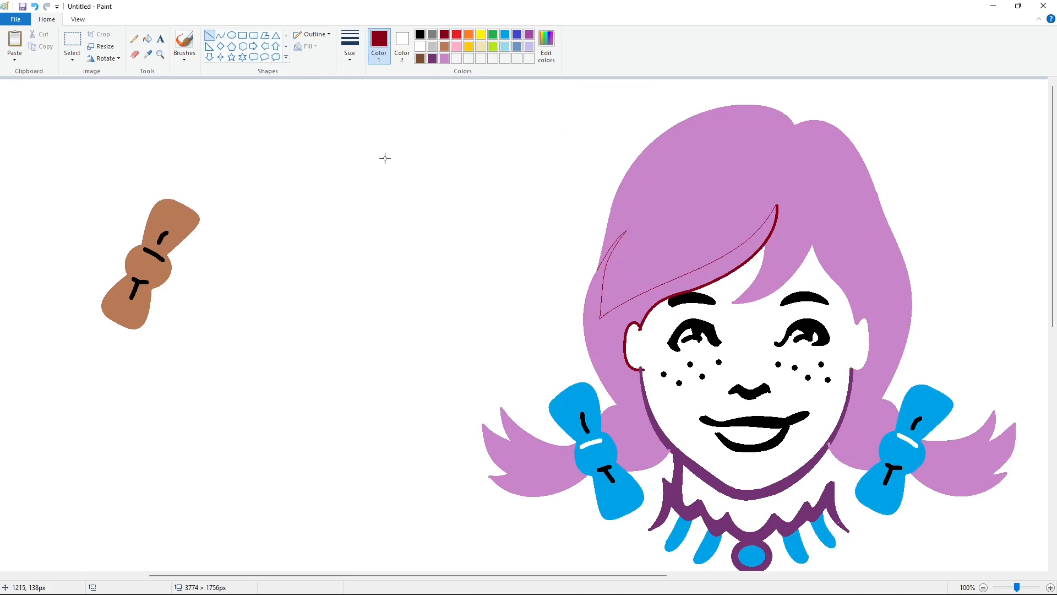
- Close off the hair tuft beside the left bow with a dark red curve and fill the left shadow area dark red
{"action": "left_click", "coordinate": [147, 38]}
{"action": "left_click", "coordinate": [220, 34]}
{"action": "left_click_drag", "start_coordinate": [615, 403], "coordinate": [616, 440]}
{"action": "left_click", "coordinate": [147, 39]}
{"action": "left_click", "coordinate": [601, 336]}
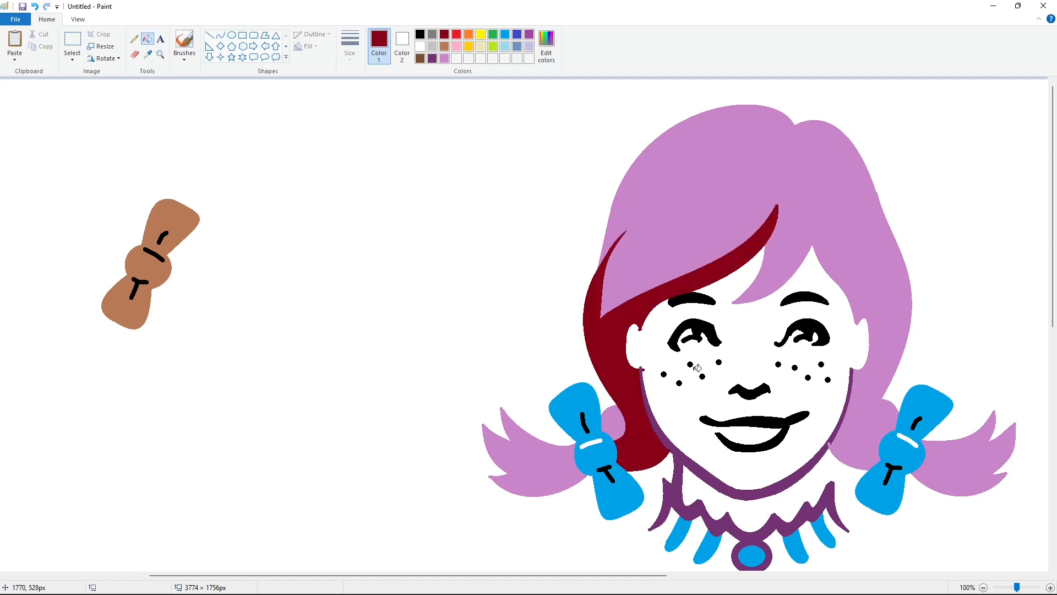
- Clean up the leftover dark red marks around the left ear with short white lines
{"action": "scroll", "coordinate": [416, 263], "scroll_direction": "right", "scroll_amount": 3}
{"action": "left_click", "coordinate": [210, 34]}
{"action": "left_click", "coordinate": [349, 44]}
{"action": "left_click", "coordinate": [421, 47]}
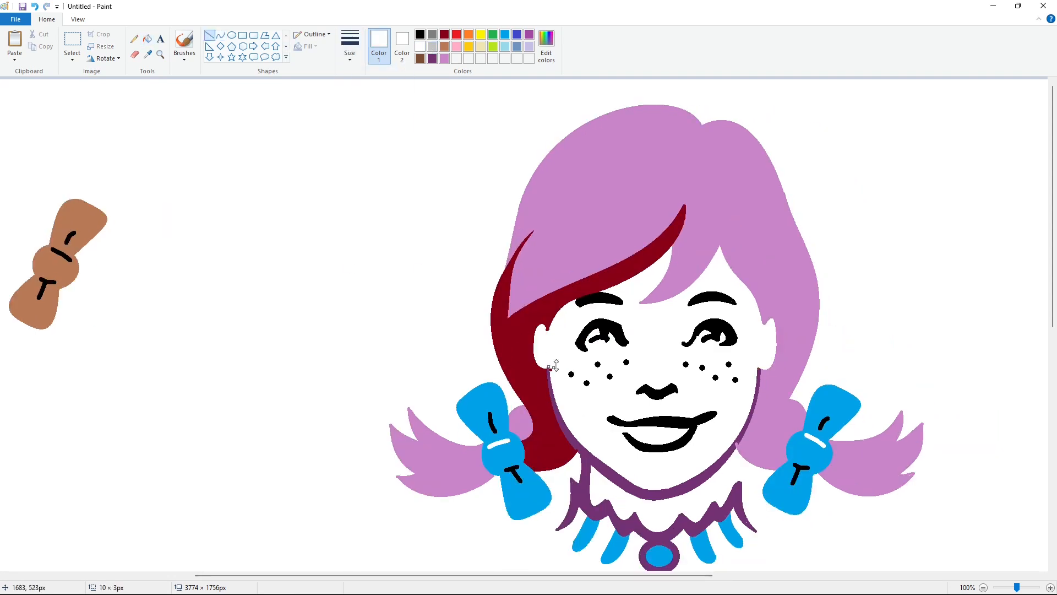
{"action": "left_click", "coordinate": [559, 347]}
{"action": "left_click_drag", "start_coordinate": [555, 377], "coordinate": [547, 332]}
{"action": "left_click", "coordinate": [553, 345]}
{"action": "left_click", "coordinate": [557, 328]}
- Draw a dark red shadow curve along the left pigtail and fill the area beneath it with dark red
{"action": "left_click", "coordinate": [220, 35]}
{"action": "left_click", "coordinate": [445, 34]}
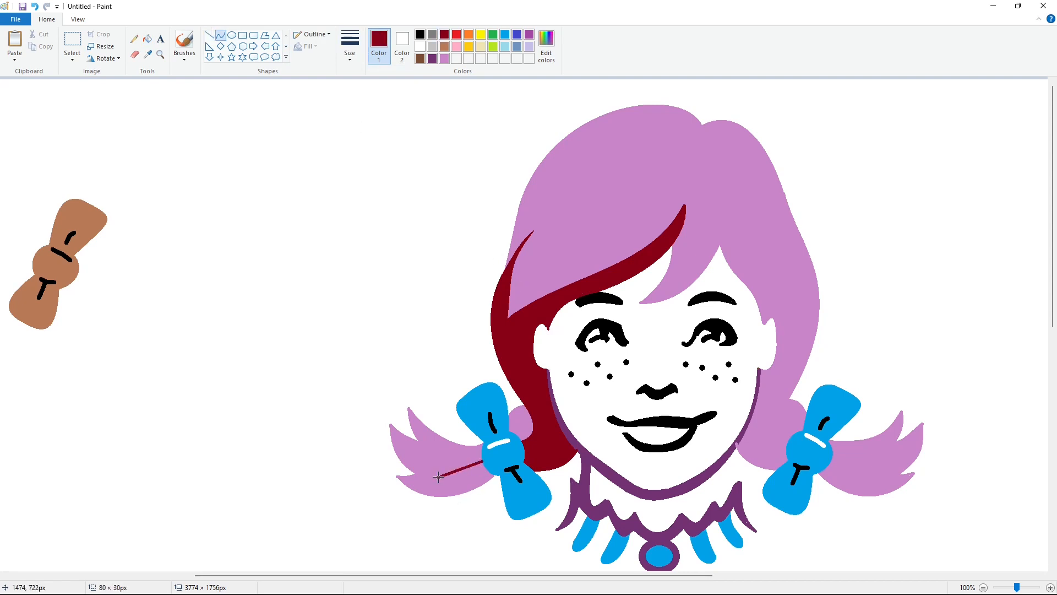
{"action": "left_click", "coordinate": [350, 44]}
{"action": "left_click", "coordinate": [363, 77]}
{"action": "mouse_move", "coordinate": [485, 464]}
{"action": "left_mouse_down"}
{"action": "mouse_move", "coordinate": [397, 477]}
{"action": "mouse_move", "coordinate": [441, 493]}
{"action": "left_mouse_up"}
{"action": "left_click", "coordinate": [147, 39]}
{"action": "left_click", "coordinate": [435, 488]}
{"action": "scroll", "coordinate": [565, 513], "scroll_direction": "right", "scroll_amount": 3}
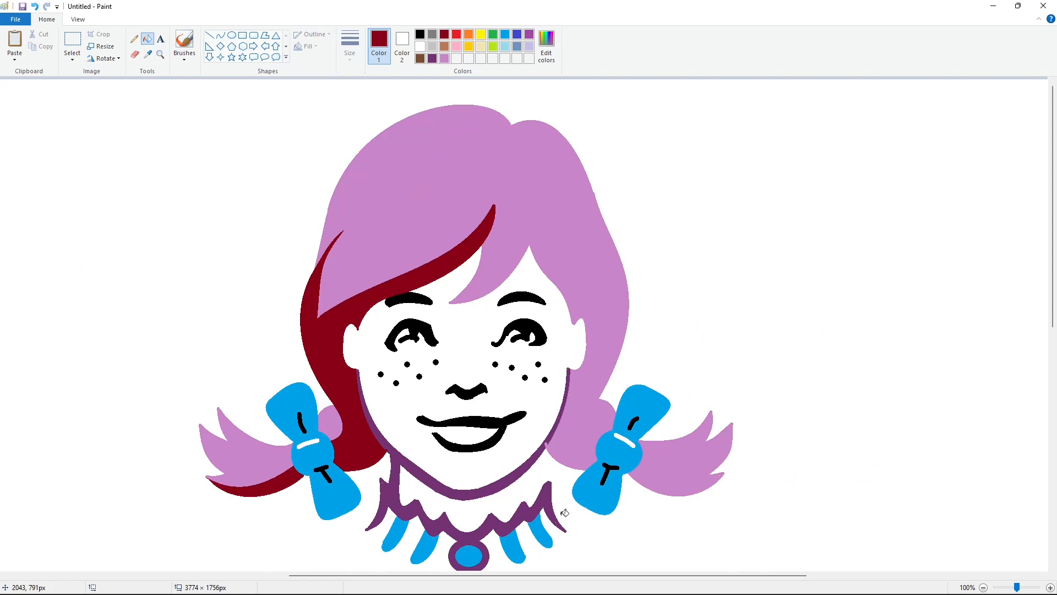
- Draw a dark red curve just inside the top edge of the hair on both sides of the part and fill the band above it
{"action": "scroll", "coordinate": [960, 537], "scroll_direction": "down", "scroll_amount": 1}
{"action": "left_click", "coordinate": [221, 35]}
{"action": "mouse_move", "coordinate": [540, 112]}
{"action": "left_mouse_down"}
{"action": "mouse_move", "coordinate": [501, 103]}
{"action": "mouse_move", "coordinate": [447, 152]}
{"action": "mouse_move", "coordinate": [467, 110]}
{"action": "left_mouse_up"}
{"action": "left_click", "coordinate": [466, 110]}
{"action": "mouse_move", "coordinate": [539, 110]}
{"action": "left_mouse_down"}
{"action": "mouse_move", "coordinate": [583, 138]}
{"action": "mouse_move", "coordinate": [556, 108]}
{"action": "left_mouse_up"}
{"action": "left_click", "coordinate": [557, 109]}
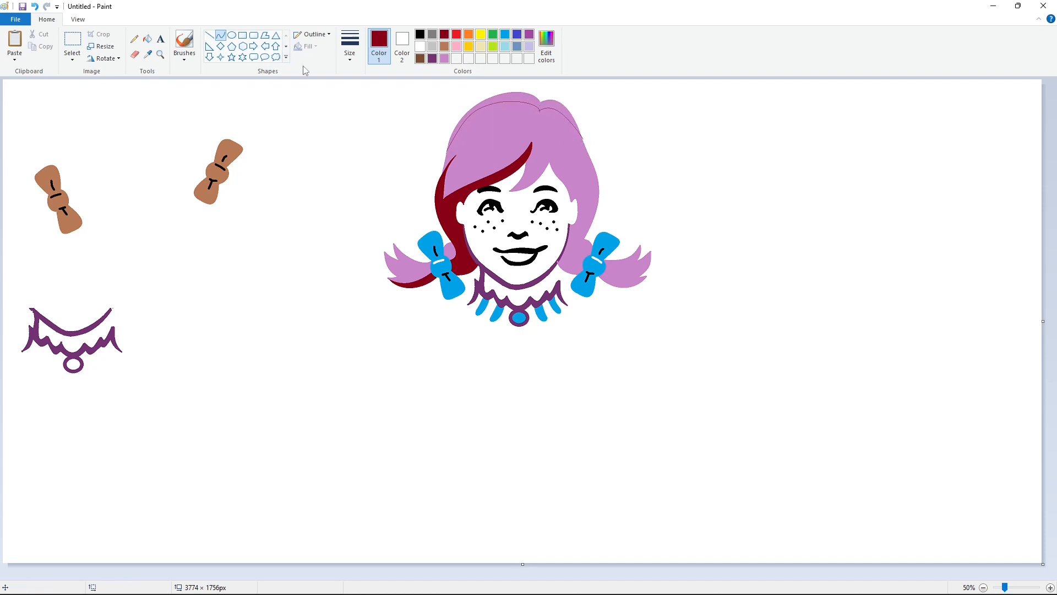
{"action": "left_click", "coordinate": [147, 39]}
{"action": "left_click", "coordinate": [529, 98]}
- Clean up the stray dark red mark outside the hair's upper right edge with a short white line
{"action": "scroll", "coordinate": [981, 525], "scroll_direction": "up", "scroll_amount": 1}
{"action": "left_click_drag", "start_coordinate": [522, 575], "coordinate": [679, 550]}
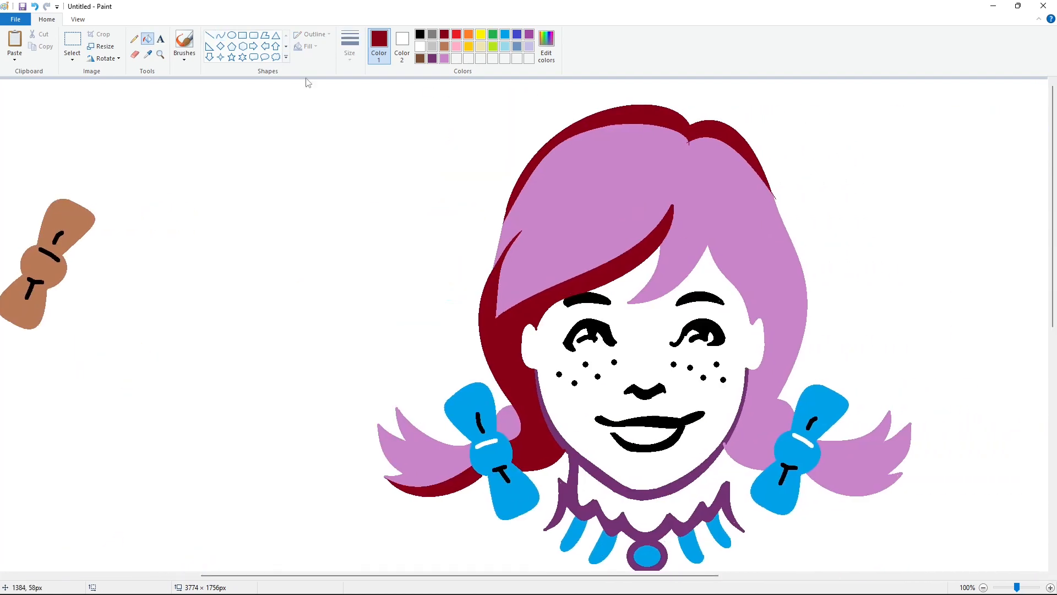
{"action": "left_click", "coordinate": [210, 35]}
{"action": "left_click", "coordinate": [350, 44]}
{"action": "left_click", "coordinate": [392, 108]}
{"action": "left_click", "coordinate": [444, 59]}
{"action": "left_click", "coordinate": [420, 46]}
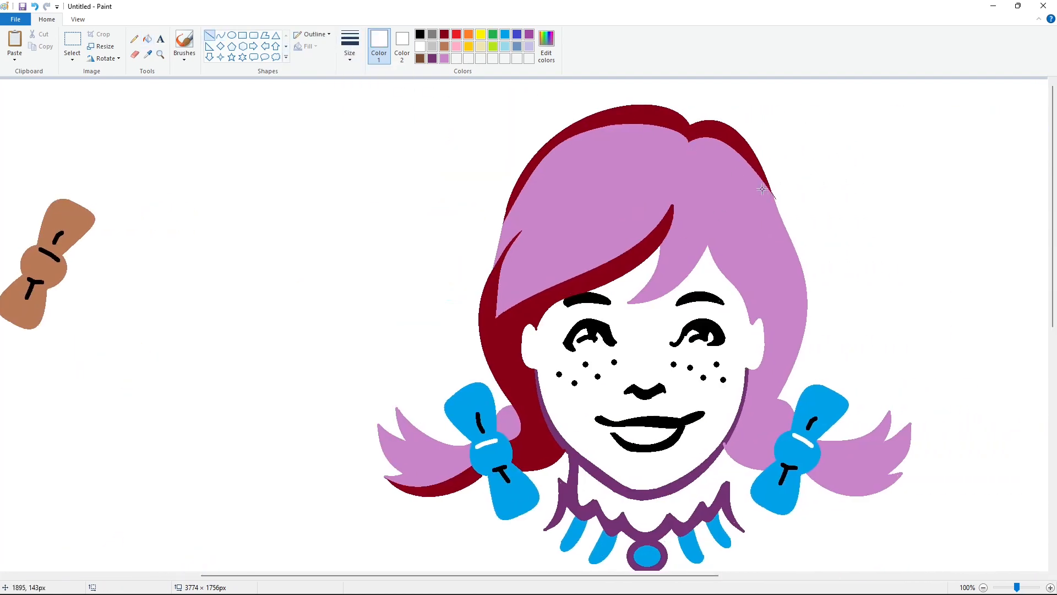
{"action": "left_click_drag", "start_coordinate": [775, 194], "coordinate": [828, 194]}
- Draw a curved strand across the left side of the bangs with dark red curves and fill it dark red
{"action": "left_click", "coordinate": [983, 588]}
{"action": "left_click", "coordinate": [220, 35]}
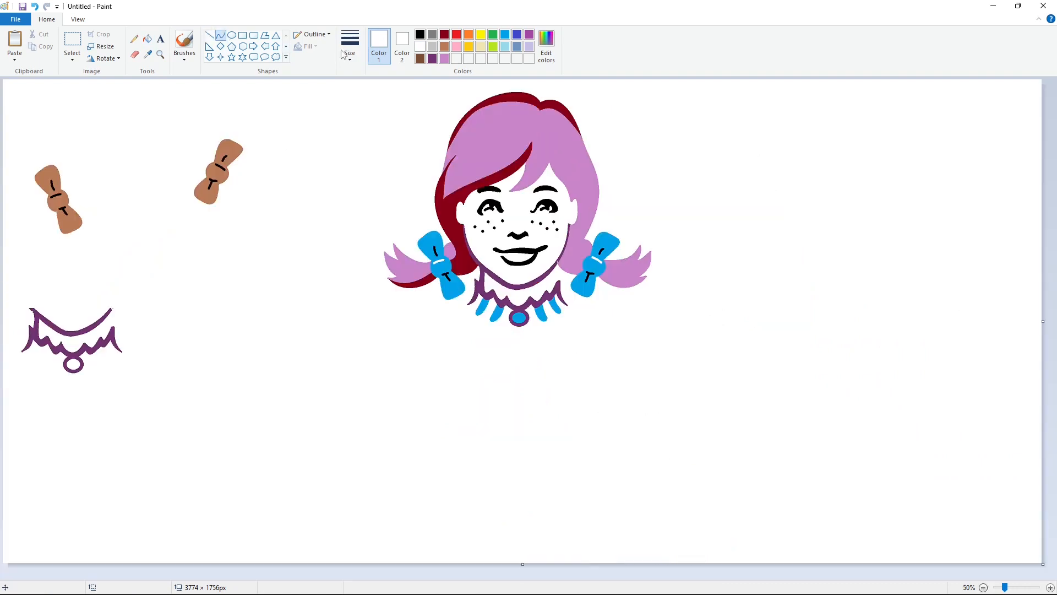
{"action": "left_click", "coordinate": [347, 51]}
{"action": "left_click", "coordinate": [377, 121]}
{"action": "left_click", "coordinate": [444, 35]}
{"action": "left_click", "coordinate": [350, 49]}
{"action": "left_click", "coordinate": [376, 100]}
{"action": "mouse_move", "coordinate": [514, 143]}
{"action": "left_mouse_down"}
{"action": "mouse_move", "coordinate": [461, 172]}
{"action": "mouse_move", "coordinate": [491, 175]}
{"action": "mouse_move", "coordinate": [461, 172]}
{"action": "mouse_move", "coordinate": [502, 147]}
{"action": "mouse_move", "coordinate": [478, 171]}
{"action": "left_mouse_up"}
{"action": "key", "text": "ctrl+z"}
{"action": "left_click", "coordinate": [147, 39]}
{"action": "left_click", "coordinate": [487, 161]}
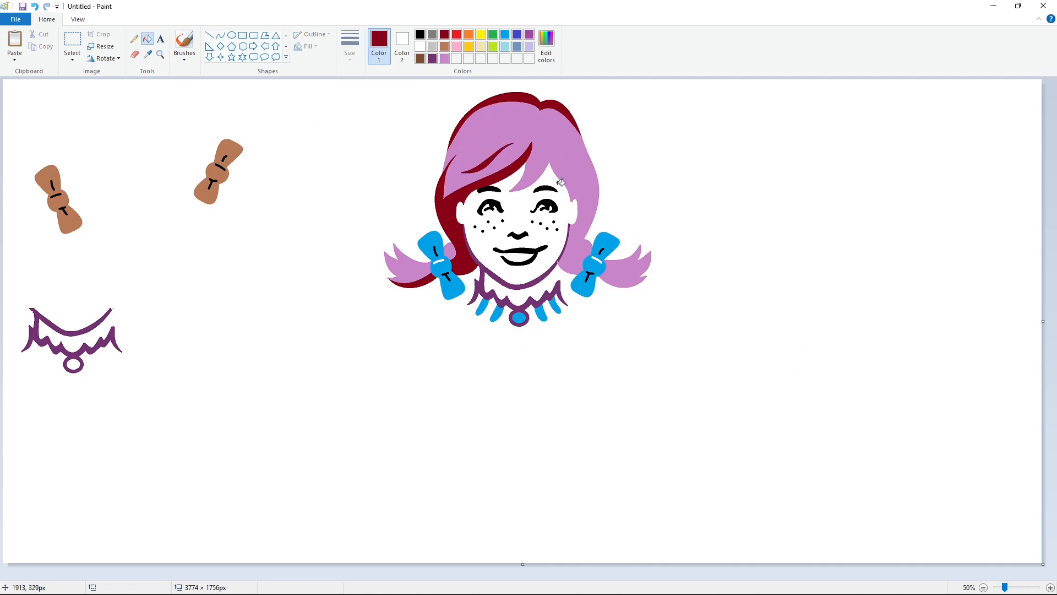
- Draw a thin dark red curve through the right bang tuft, from near the part down to its lower tip
{"action": "left_click", "coordinate": [220, 34]}
{"action": "left_click", "coordinate": [350, 47]}
{"action": "left_click", "coordinate": [374, 77]}
{"action": "mouse_move", "coordinate": [545, 141]}
{"action": "left_mouse_down"}
{"action": "mouse_move", "coordinate": [510, 191]}
{"action": "mouse_move", "coordinate": [542, 166]}
{"action": "left_mouse_up"}
{"action": "left_click_drag", "start_coordinate": [524, 181], "coordinate": [527, 185]}
{"action": "left_click", "coordinate": [618, 182]}
- Extend the dark red shadow curve down the right side of the hair to the bow tuft and fill the area beside the face
{"action": "left_click", "coordinate": [1050, 588]}
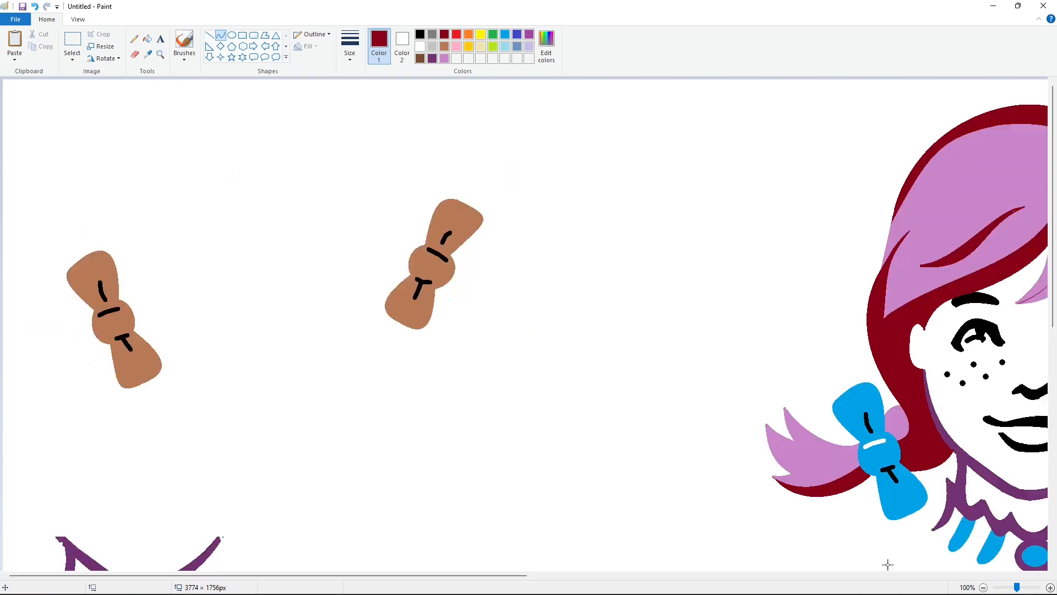
{"action": "left_click_drag", "start_coordinate": [430, 575], "coordinate": [704, 576]}
{"action": "mouse_move", "coordinate": [529, 200]}
{"action": "left_mouse_down"}
{"action": "mouse_move", "coordinate": [576, 292]}
{"action": "mouse_move", "coordinate": [598, 394]}
{"action": "left_mouse_up"}
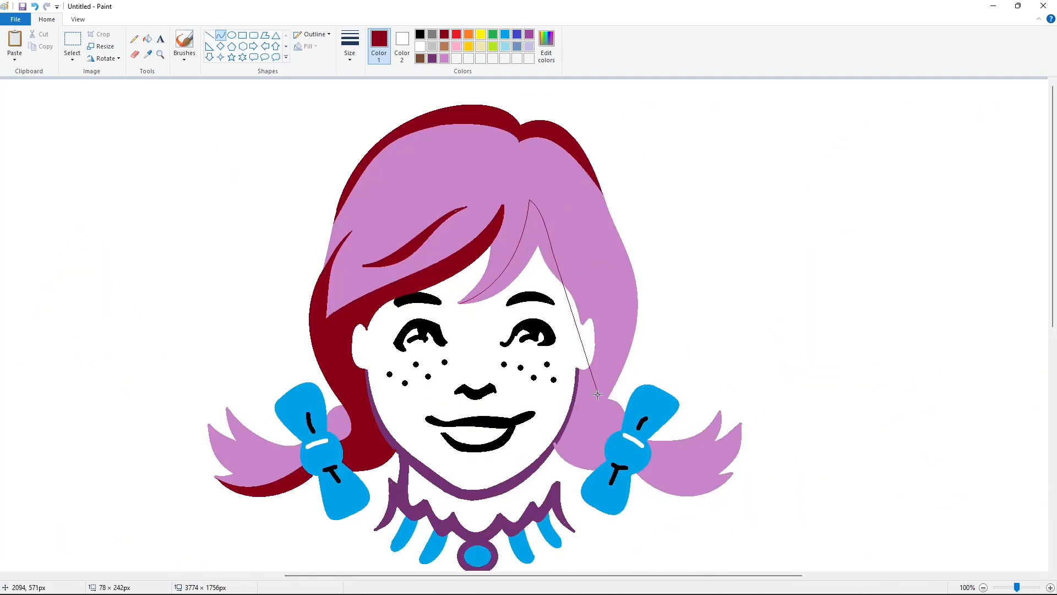
{"action": "left_click_drag", "start_coordinate": [563, 290], "coordinate": [642, 288]}
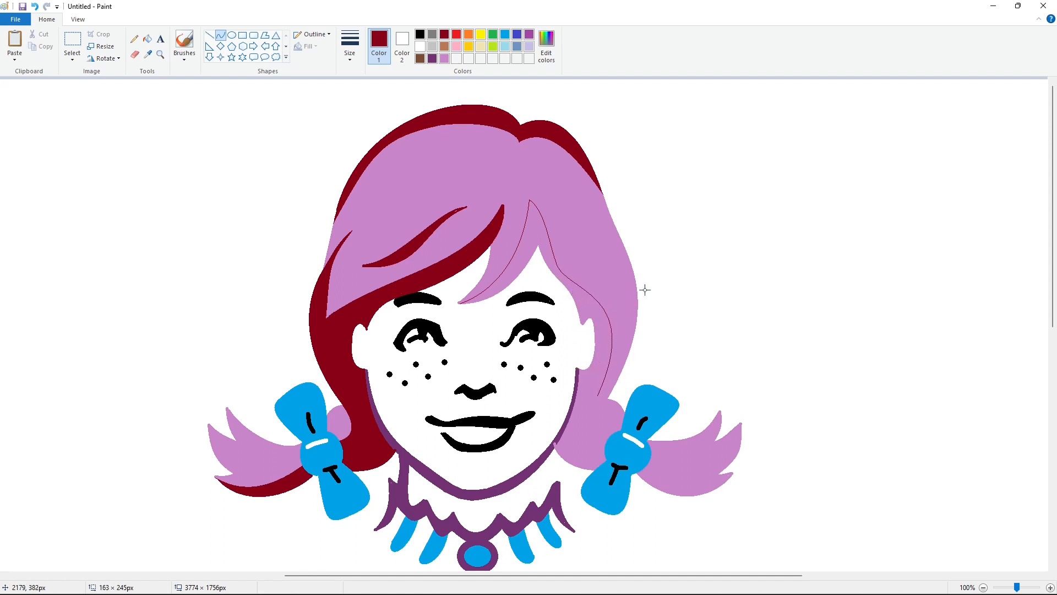
{"action": "mouse_move", "coordinate": [597, 395]}
{"action": "left_mouse_down"}
{"action": "mouse_move", "coordinate": [608, 439]}
{"action": "mouse_move", "coordinate": [577, 430]}
{"action": "left_mouse_up"}
{"action": "left_click", "coordinate": [147, 38]}
{"action": "left_click", "coordinate": [540, 228]}
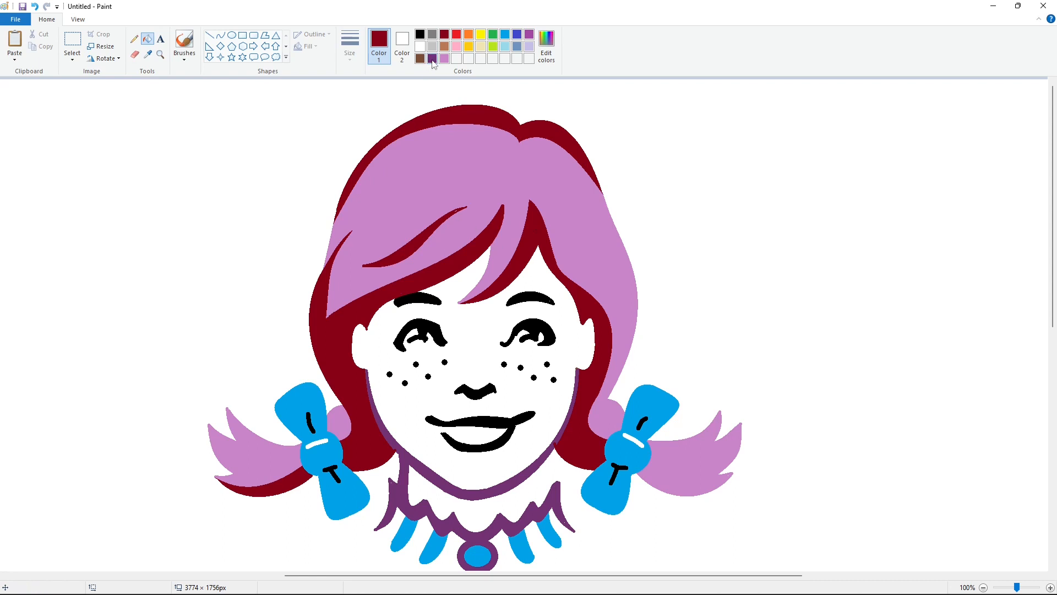
- Touch up the right end of the jawline with a short purple line where it meets the hair shadow
{"action": "left_click", "coordinate": [433, 59]}
{"action": "left_click", "coordinate": [210, 35]}
{"action": "left_click", "coordinate": [350, 48]}
{"action": "left_click", "coordinate": [370, 115]}
{"action": "left_click_drag", "start_coordinate": [555, 443], "coordinate": [555, 442]}
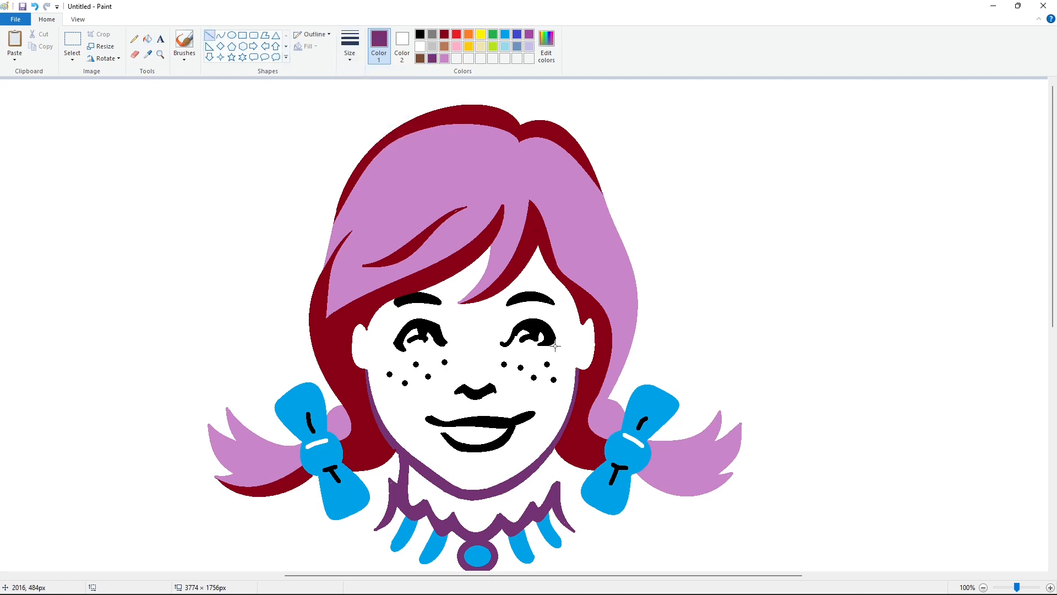
- Draw a tapering strand along the hair's right edge with purple curves and fill it purple
{"action": "left_click", "coordinate": [220, 35]}
{"action": "scroll", "coordinate": [560, 213], "scroll_direction": "down", "scroll_amount": 1}
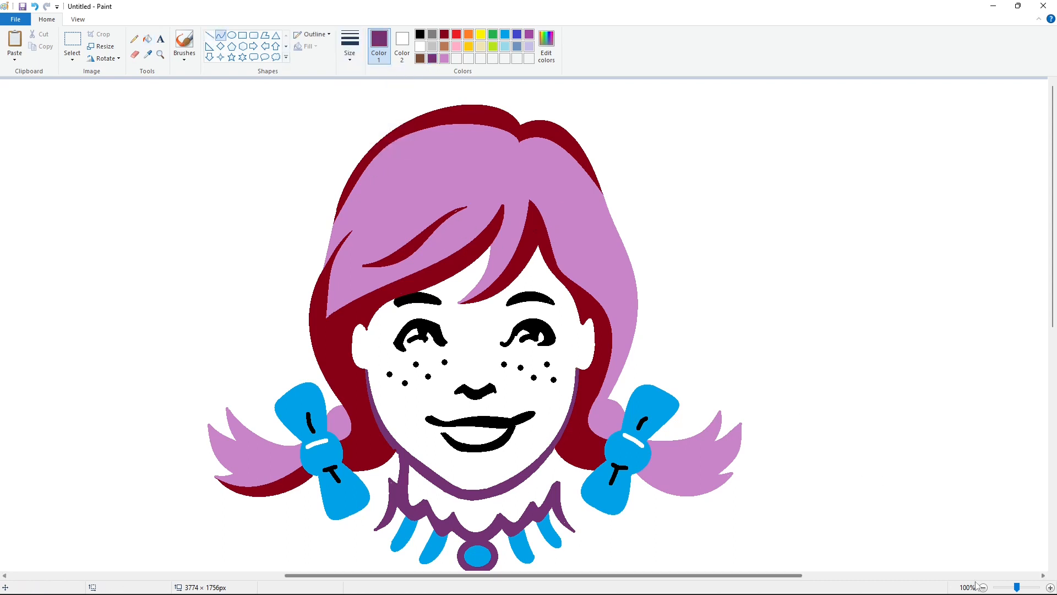
{"action": "left_click_drag", "start_coordinate": [562, 127], "coordinate": [599, 200]}
{"action": "left_click", "coordinate": [147, 39]}
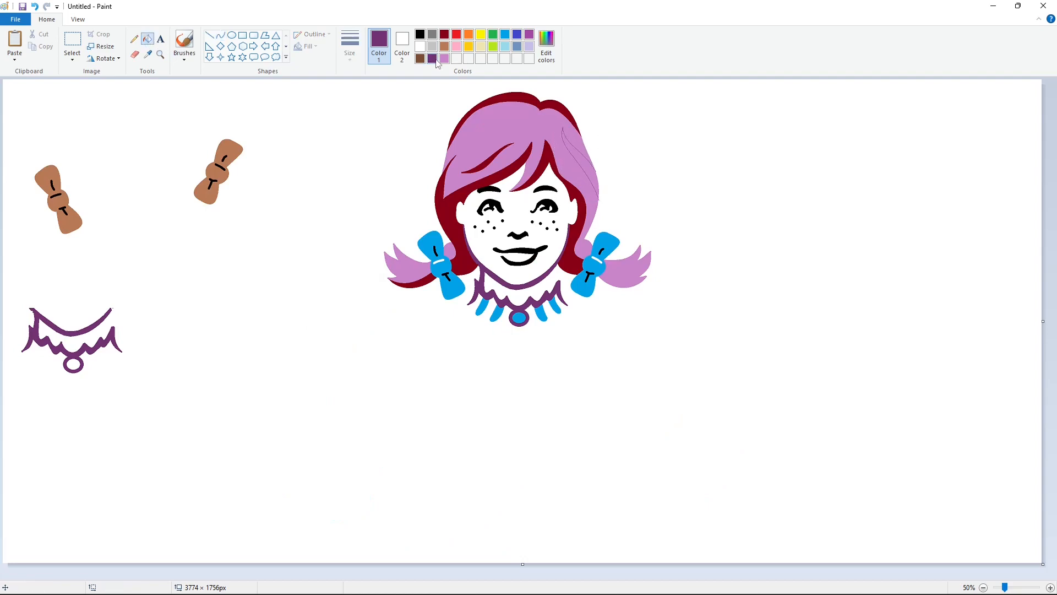
{"action": "left_click", "coordinate": [582, 160]}
- Trim the purple strand's ends with a short light purple line at the upper tip and a white line outside the lower tip
{"action": "scroll", "coordinate": [513, 533], "scroll_direction": "up", "scroll_amount": 1}
{"action": "left_click_drag", "start_coordinate": [507, 575], "coordinate": [771, 575]}
{"action": "left_click", "coordinate": [210, 36]}
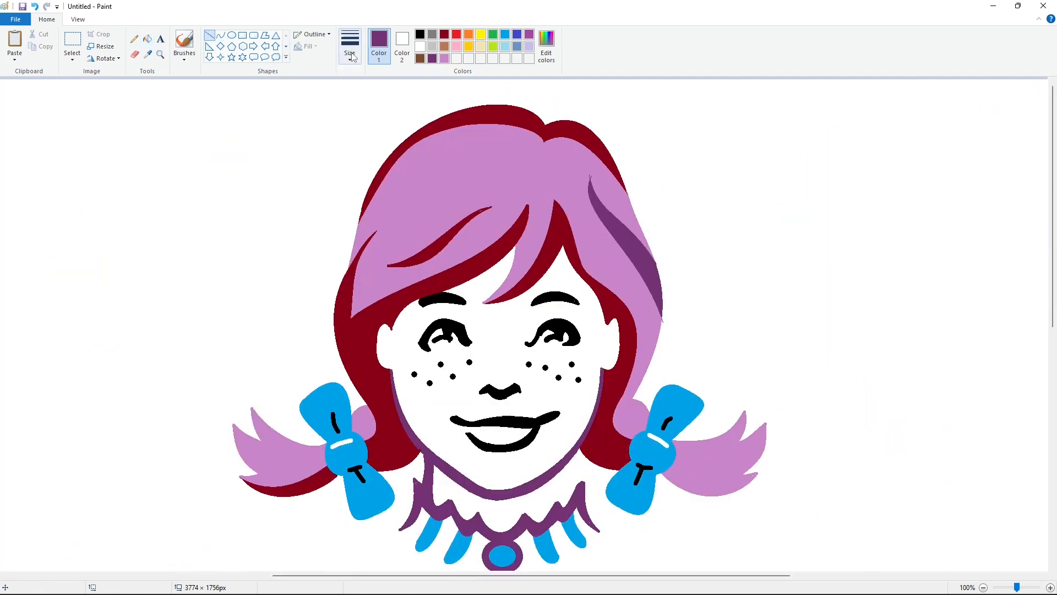
{"action": "left_click", "coordinate": [350, 47]}
{"action": "left_click", "coordinate": [375, 77]}
{"action": "left_click", "coordinate": [445, 59]}
{"action": "mouse_move", "coordinate": [586, 179]}
{"action": "left_mouse_down"}
{"action": "mouse_move", "coordinate": [594, 171]}
{"action": "mouse_move", "coordinate": [581, 175]}
{"action": "left_mouse_up"}
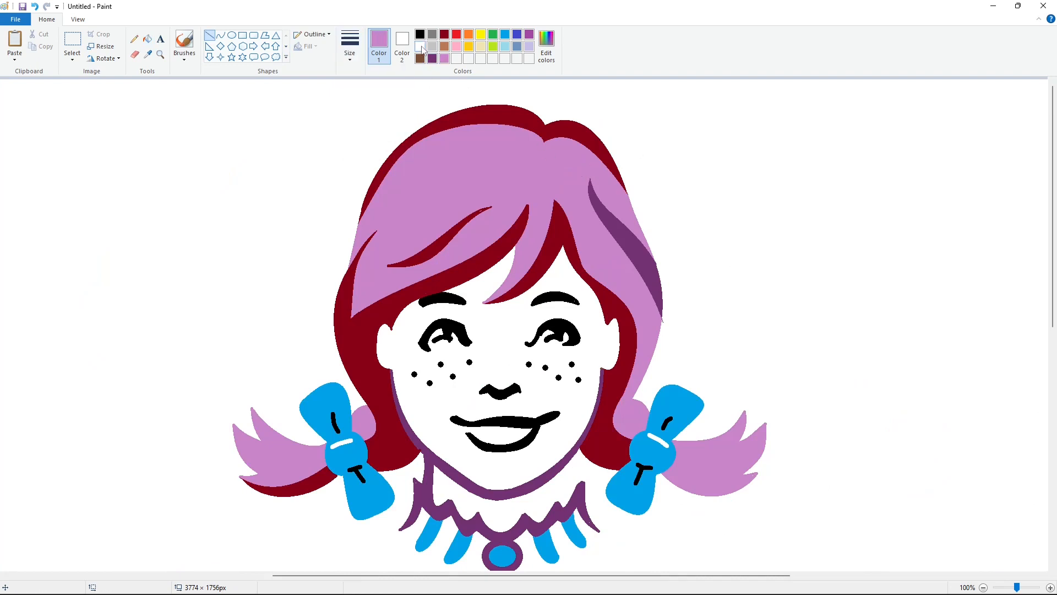
{"action": "left_click", "coordinate": [420, 46]}
{"action": "left_click_drag", "start_coordinate": [664, 314], "coordinate": [665, 327]}
- Fill the main hair, the tuft beside the left bow and the left pigtail bright red
{"action": "left_click", "coordinate": [456, 35]}
{"action": "left_click", "coordinate": [147, 39]}
{"action": "left_click", "coordinate": [477, 158]}
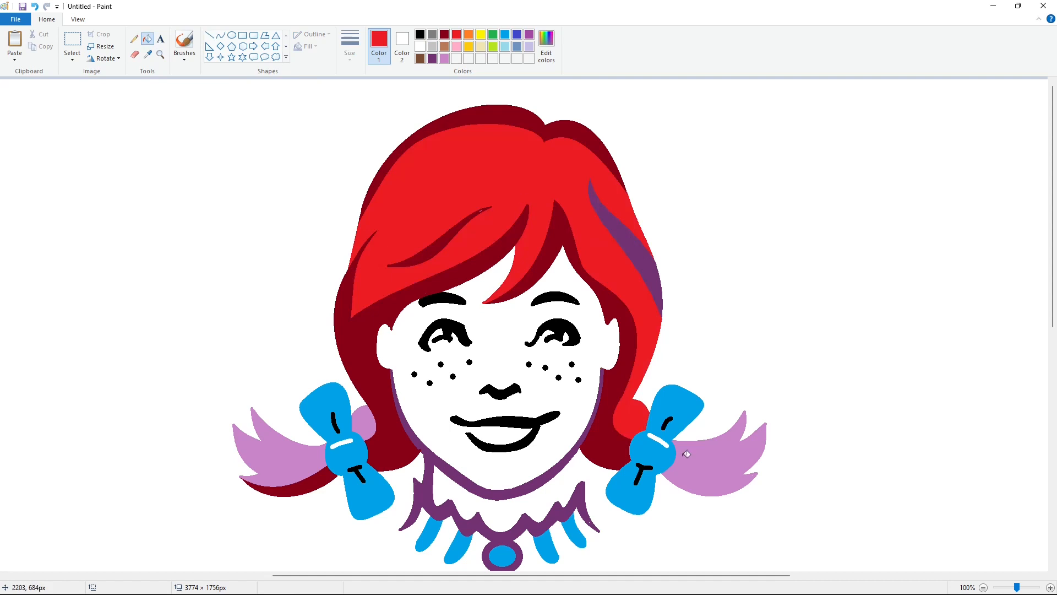
{"action": "left_click", "coordinate": [368, 423]}
- Mix a custom dark red and fill the hair's top band, the bang shadow and the right strand with it
{"action": "left_click", "coordinate": [546, 53]}
{"action": "left_click_drag", "start_coordinate": [646, 284], "coordinate": [646, 292]}
{"action": "left_click", "coordinate": [430, 377]}
{"action": "left_click", "coordinate": [524, 119]}
{"action": "left_click", "coordinate": [557, 231]}
{"action": "left_click", "coordinate": [614, 226]}
- Mix a dark red with Red 173, Green 14, Blue 22 and refill the hair's shadow areas with it
{"action": "left_click", "coordinate": [552, 56]}
{"action": "left_click", "coordinate": [646, 291]}
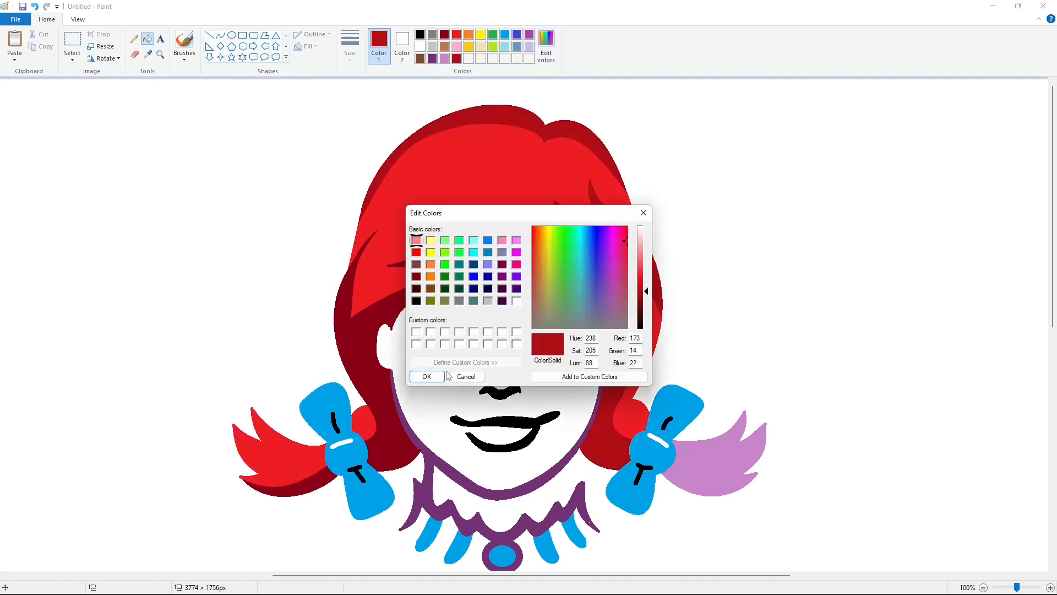
{"action": "left_click", "coordinate": [438, 376]}
{"action": "left_click", "coordinate": [638, 268]}
{"action": "left_click", "coordinate": [575, 130]}
{"action": "left_click", "coordinate": [485, 257]}
{"action": "left_click", "coordinate": [446, 239]}
- Refill the strand across the left bangs white, then custom dark red, and fill the left pigtail's shadow with the same red
{"action": "left_click", "coordinate": [423, 47]}
{"action": "left_click", "coordinate": [447, 236]}
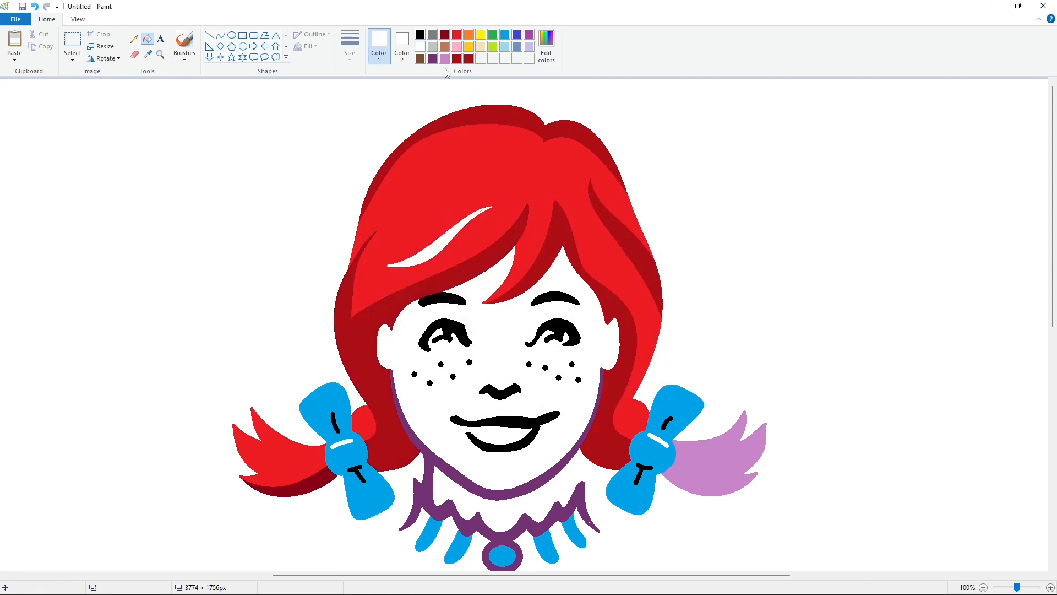
{"action": "left_click", "coordinate": [468, 58]}
{"action": "left_click", "coordinate": [435, 253]}
{"action": "left_click", "coordinate": [310, 490]}
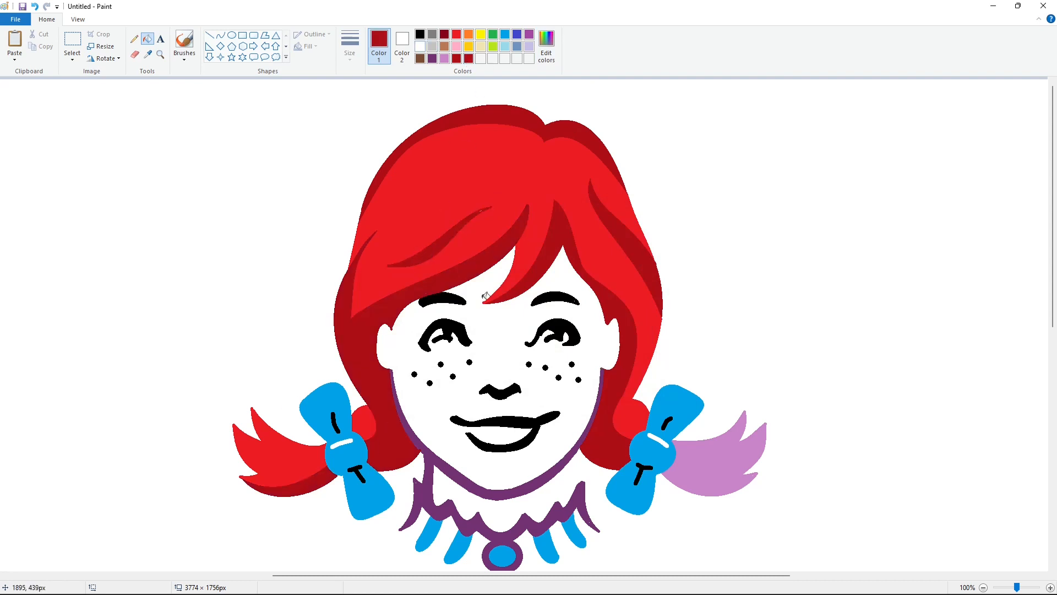
- Draw a dark red shadow curve along the right pigtail and fill the area beneath it dark red
{"action": "left_click", "coordinate": [221, 34]}
{"action": "left_click", "coordinate": [349, 44]}
{"action": "left_click", "coordinate": [377, 142]}
{"action": "left_click_drag", "start_coordinate": [695, 474], "coordinate": [758, 473]}
{"action": "left_click_drag", "start_coordinate": [720, 468], "coordinate": [722, 493]}
{"action": "left_click", "coordinate": [722, 493]}
{"action": "left_click", "coordinate": [841, 495]}
{"action": "left_click", "coordinate": [148, 39]}
{"action": "left_click", "coordinate": [710, 485]}
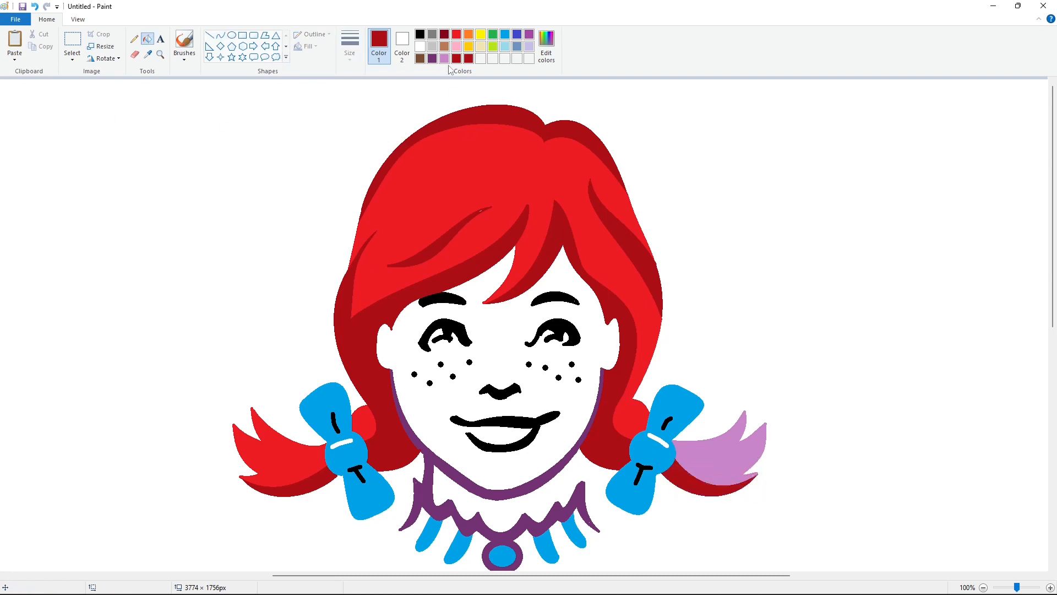
- Fill the rest of the right pigtail bright red and recolor the jaw and collar outline black
{"action": "left_click", "coordinate": [456, 34]}
{"action": "left_click", "coordinate": [718, 445]}
{"action": "left_click", "coordinate": [421, 34]}
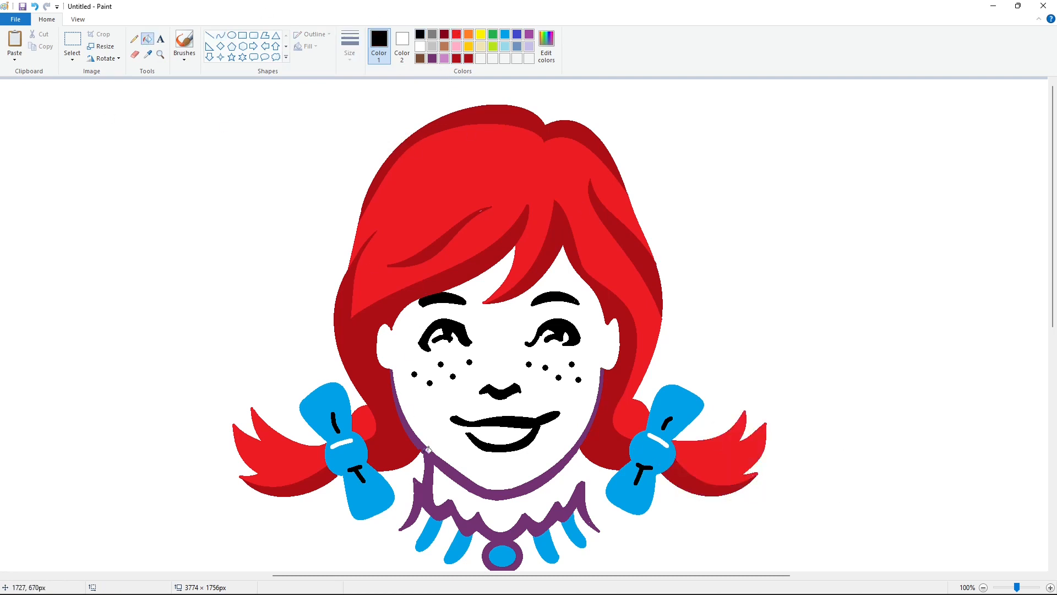
{"action": "left_click", "coordinate": [426, 452]}
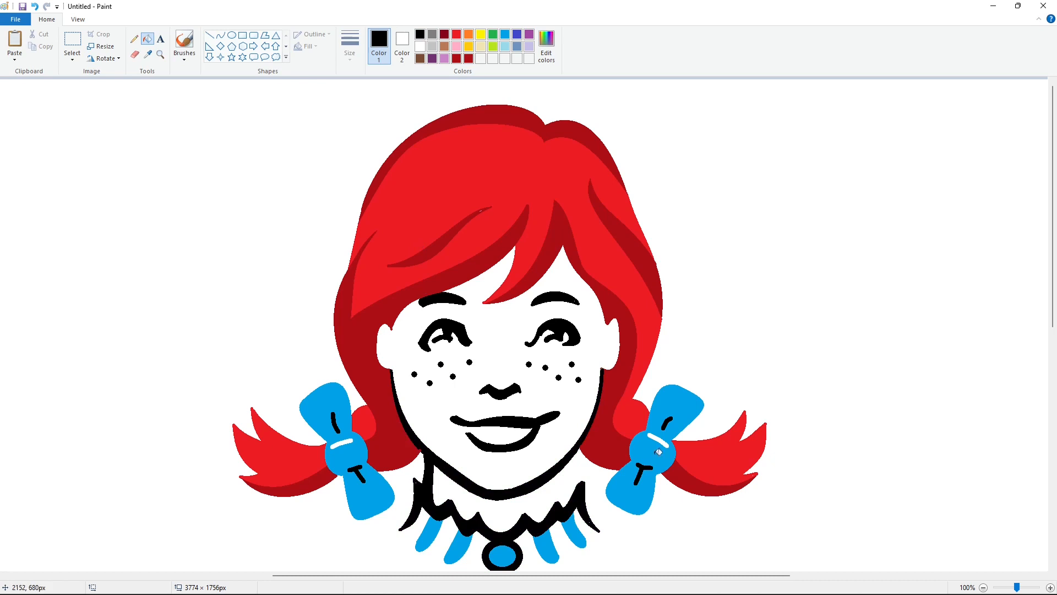
- Draw the right side of the neck as a tapered black shape between the jaw and the collar
{"action": "left_click", "coordinate": [221, 35]}
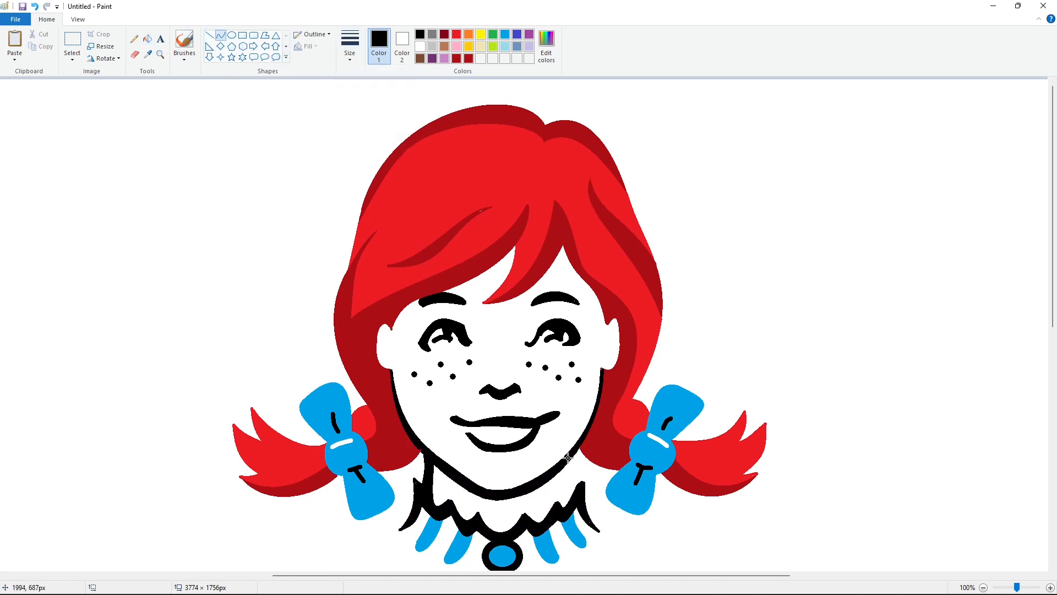
{"action": "left_click_drag", "start_coordinate": [568, 459], "coordinate": [568, 499]}
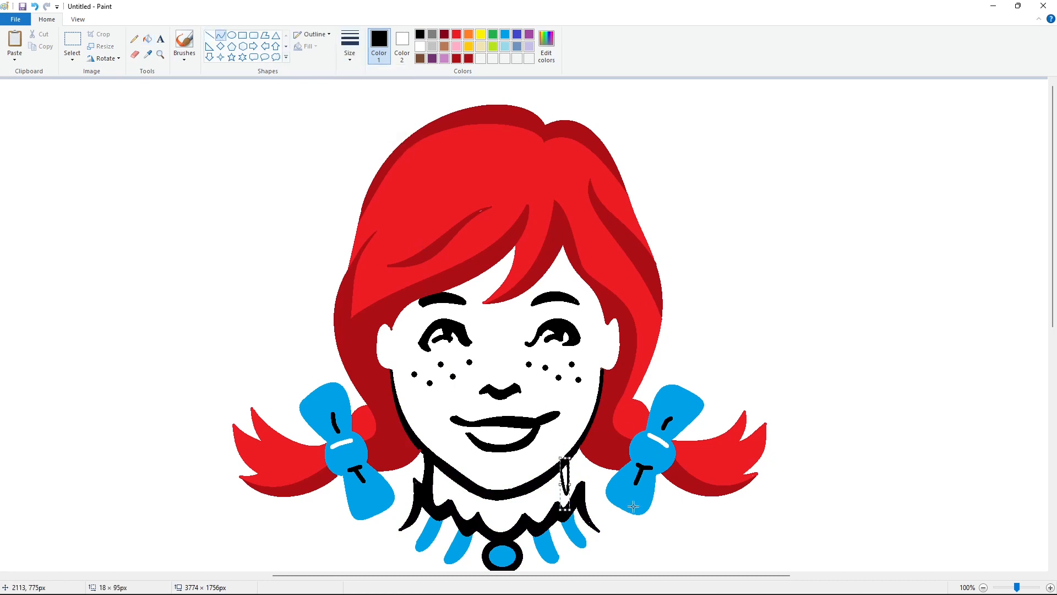
{"action": "left_click", "coordinate": [147, 38]}
- Fill the neck area between the chin and the collar with the standard dark red
{"action": "left_click", "coordinate": [220, 35]}
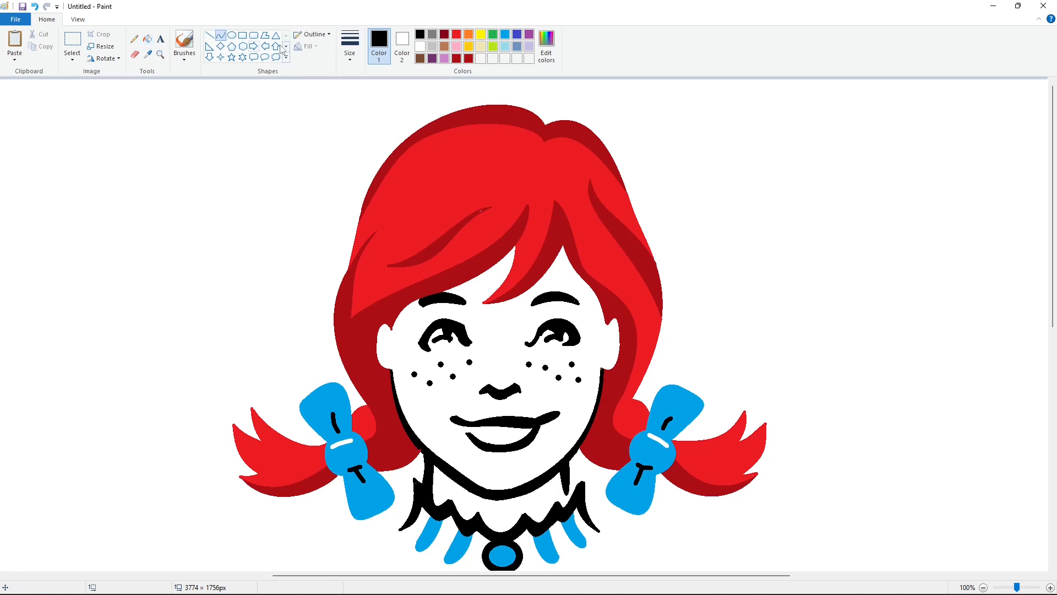
{"action": "left_click", "coordinate": [444, 34]}
{"action": "left_click", "coordinate": [350, 47]}
{"action": "left_click", "coordinate": [376, 146]}
{"action": "left_click", "coordinate": [209, 35]}
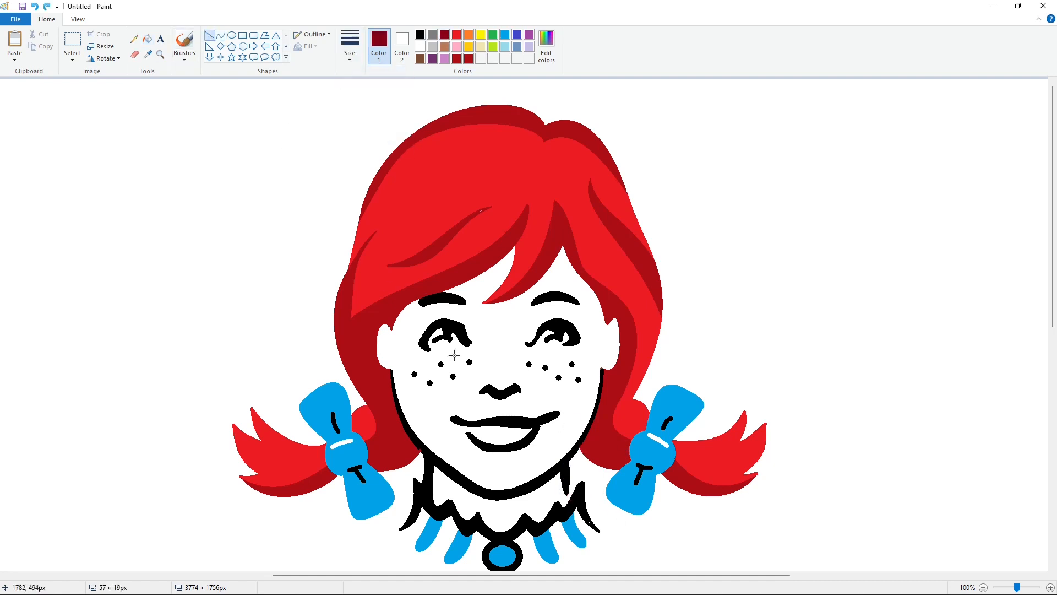
{"action": "left_click", "coordinate": [147, 39]}
{"action": "left_click", "coordinate": [514, 498]}
- Close the gaps at the mouth's left corner and beneath the left eye with dark red lines, then fill the face dark red
{"action": "left_click", "coordinate": [211, 35]}
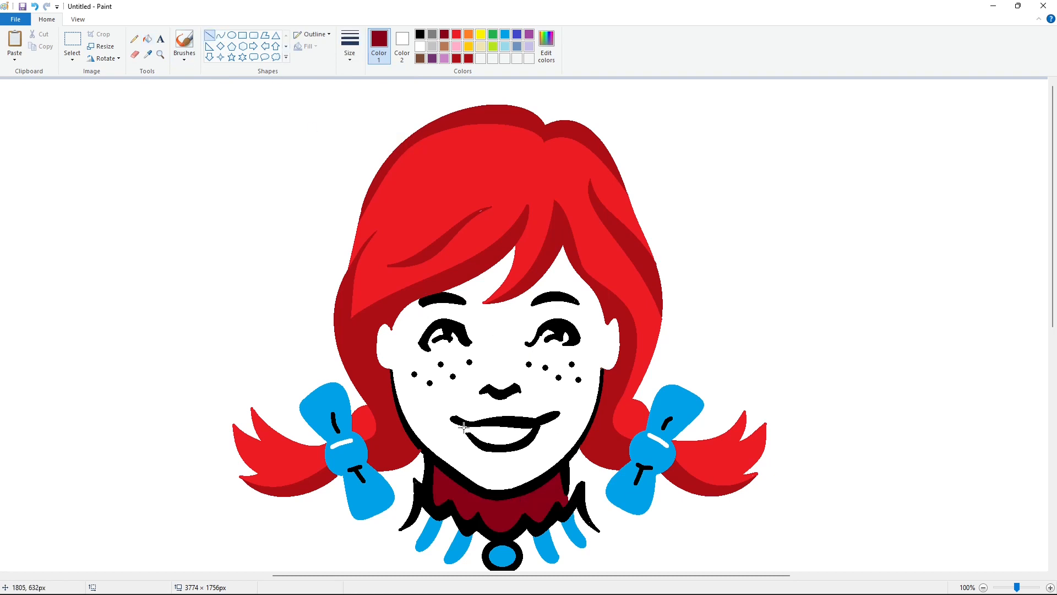
{"action": "left_click_drag", "start_coordinate": [463, 426], "coordinate": [467, 434]}
{"action": "left_click", "coordinate": [220, 36]}
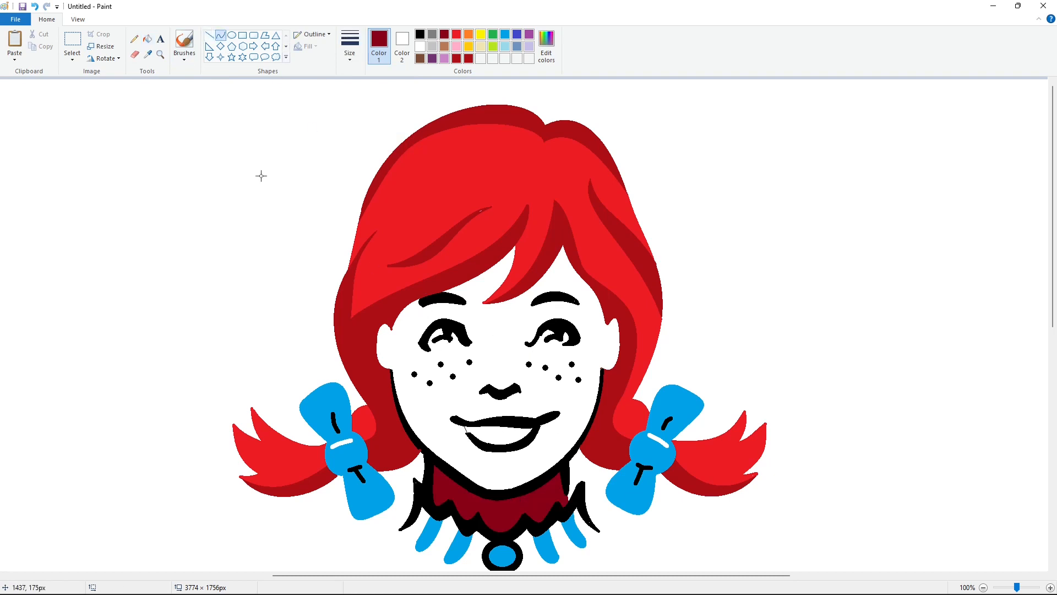
{"action": "left_click", "coordinate": [444, 351]}
{"action": "left_click_drag", "start_coordinate": [444, 350], "coordinate": [463, 345]}
{"action": "left_click", "coordinate": [494, 346]}
{"action": "left_click", "coordinate": [444, 350]}
{"action": "left_click", "coordinate": [147, 39]}
{"action": "left_click", "coordinate": [462, 366]}
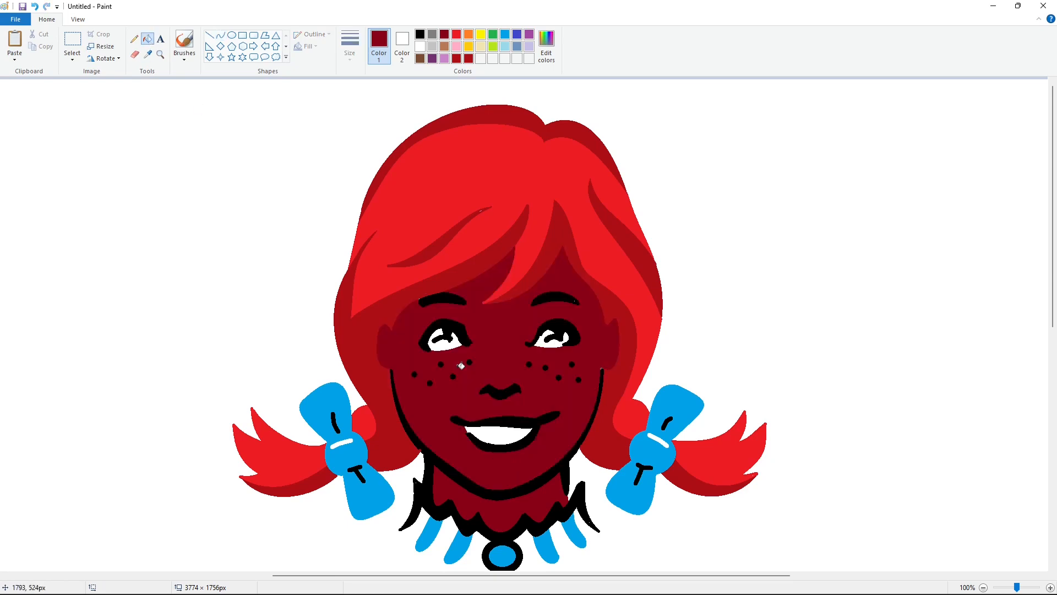
- Mix a pale pink with Red 255, Green 225, Blue 235 and fill the face and neck with it
{"action": "left_click", "coordinate": [546, 44]}
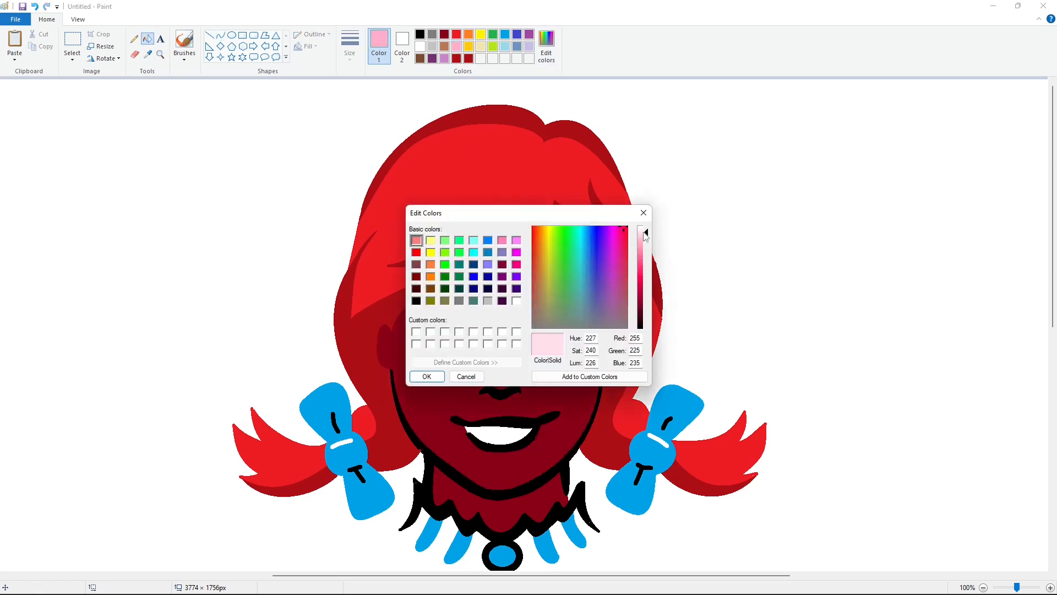
{"action": "left_click", "coordinate": [441, 377]}
{"action": "left_click", "coordinate": [444, 380]}
{"action": "left_click", "coordinate": [548, 492]}
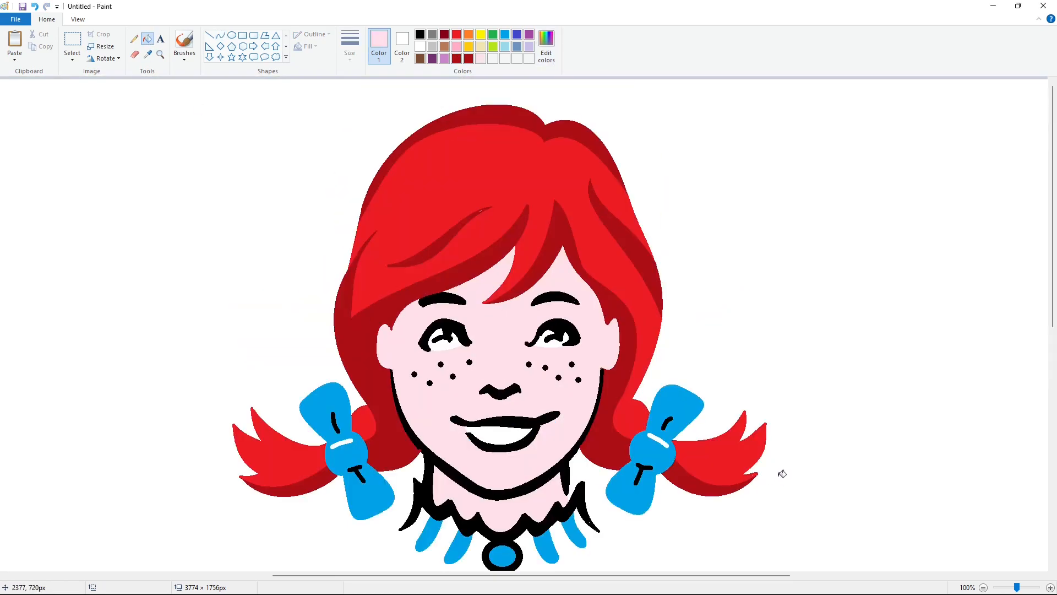
- Touch up the upper end of the strand across the left bangs with the Pencil in the custom dark red
{"action": "scroll", "coordinate": [768, 463], "scroll_direction": "down", "scroll_amount": 2}
{"action": "left_click", "coordinate": [133, 38]}
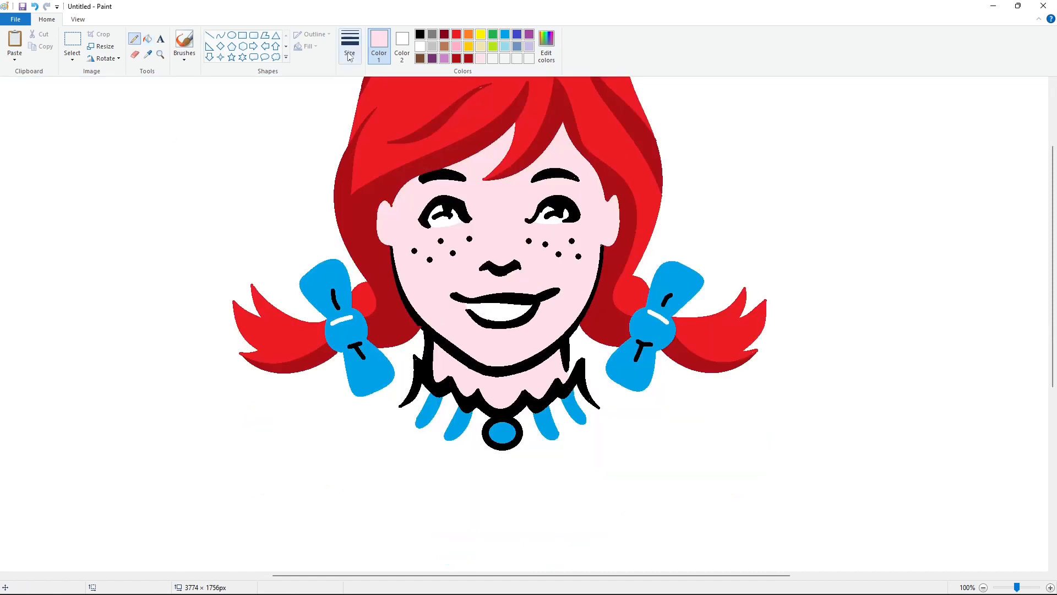
{"action": "left_click", "coordinate": [350, 44]}
{"action": "left_click", "coordinate": [375, 122]}
{"action": "left_click", "coordinate": [469, 58]}
{"action": "scroll", "coordinate": [805, 389], "scroll_direction": "up", "scroll_amount": 2}
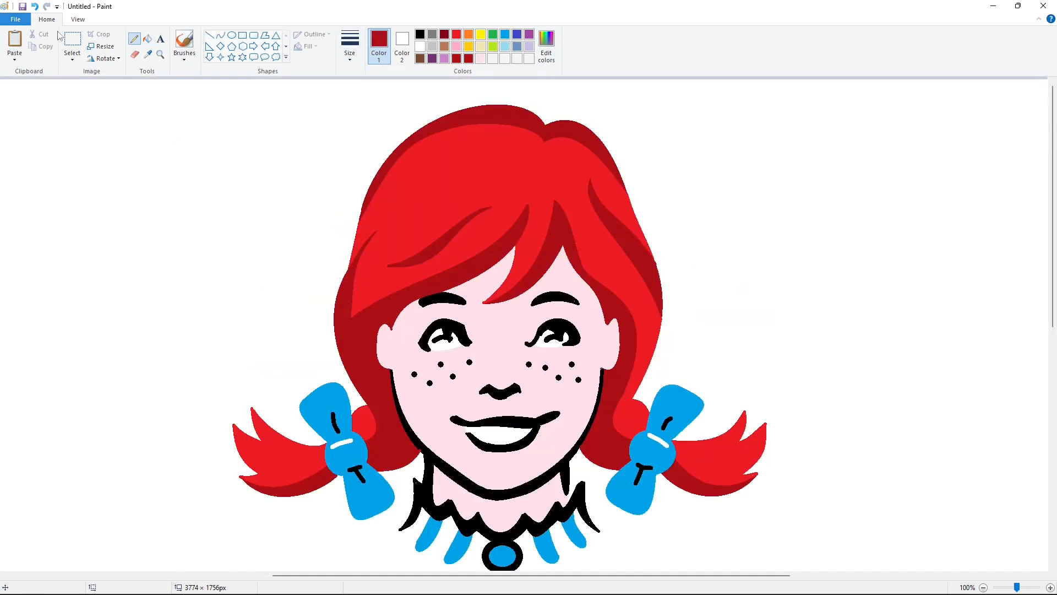
- Copy the finished head and place the duplicate in the empty area to the right of the original
{"action": "left_click", "coordinate": [72, 42]}
{"action": "left_click", "coordinate": [984, 587]}
{"action": "left_click_drag", "start_coordinate": [716, 83], "coordinate": [263, 348]}
{"action": "key", "text": "ctrl+c"}
{"action": "key", "text": "ctrl+v"}
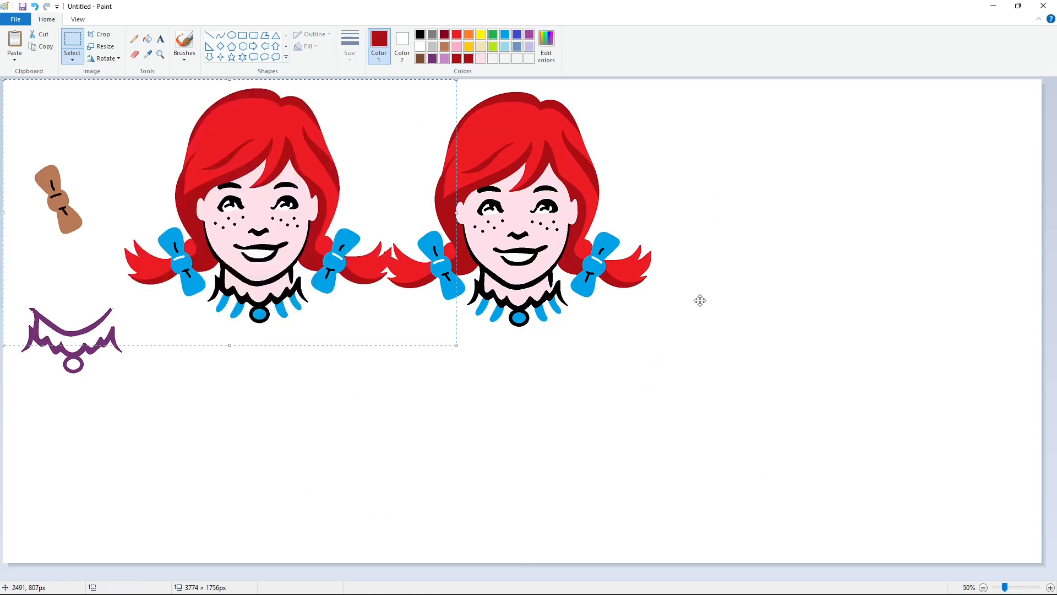
{"action": "left_click_drag", "start_coordinate": [259, 221], "coordinate": [863, 229]}
- Draw a black circle around the original head and adjust it to about 821 × 825 px
{"action": "left_click", "coordinate": [232, 34]}
{"action": "left_click", "coordinate": [420, 35]}
{"action": "mouse_move", "coordinate": [378, 106]}
{"action": "left_mouse_down"}
{"action": "mouse_move", "coordinate": [430, 173]}
{"action": "mouse_move", "coordinate": [599, 323]}
{"action": "left_mouse_up"}
{"action": "mouse_move", "coordinate": [491, 313]}
{"action": "left_mouse_down"}
{"action": "mouse_move", "coordinate": [516, 308]}
{"action": "mouse_move", "coordinate": [530, 337]}
{"action": "left_mouse_up"}
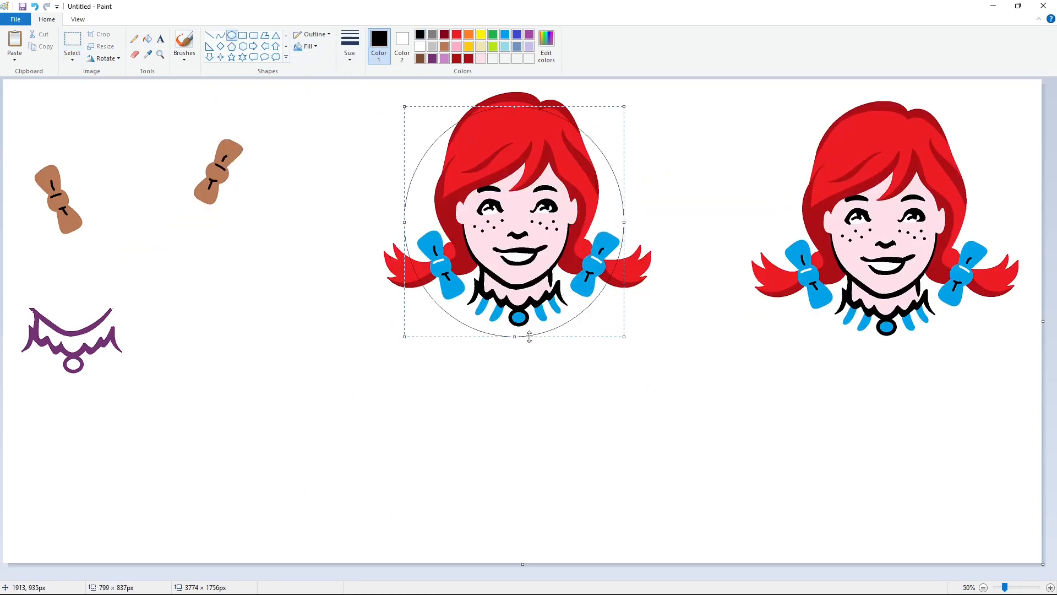
{"action": "left_click_drag", "start_coordinate": [628, 227], "coordinate": [630, 233]}
{"action": "left_click_drag", "start_coordinate": [518, 107], "coordinate": [517, 110]}
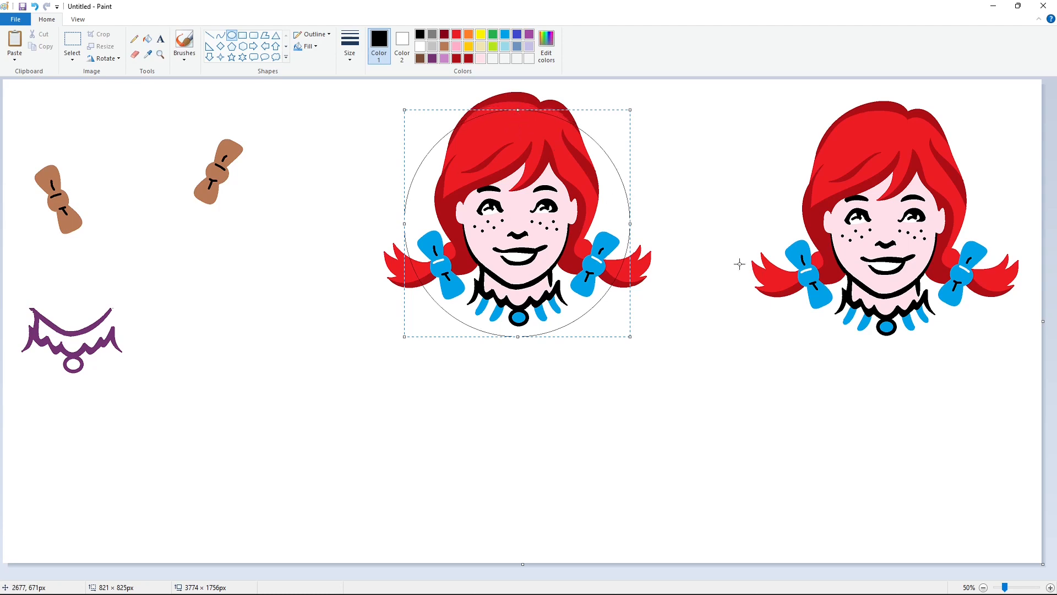
- Thicken the outline of the black circle around the original head into a bold ring
{"action": "key", "text": "ctrl+plus"}
{"action": "key", "text": "ctrl+plus"}
{"action": "key", "text": "ctrl+plus"}
{"action": "key", "text": "ctrl+plus"}
{"action": "left_click", "coordinate": [736, 322]}
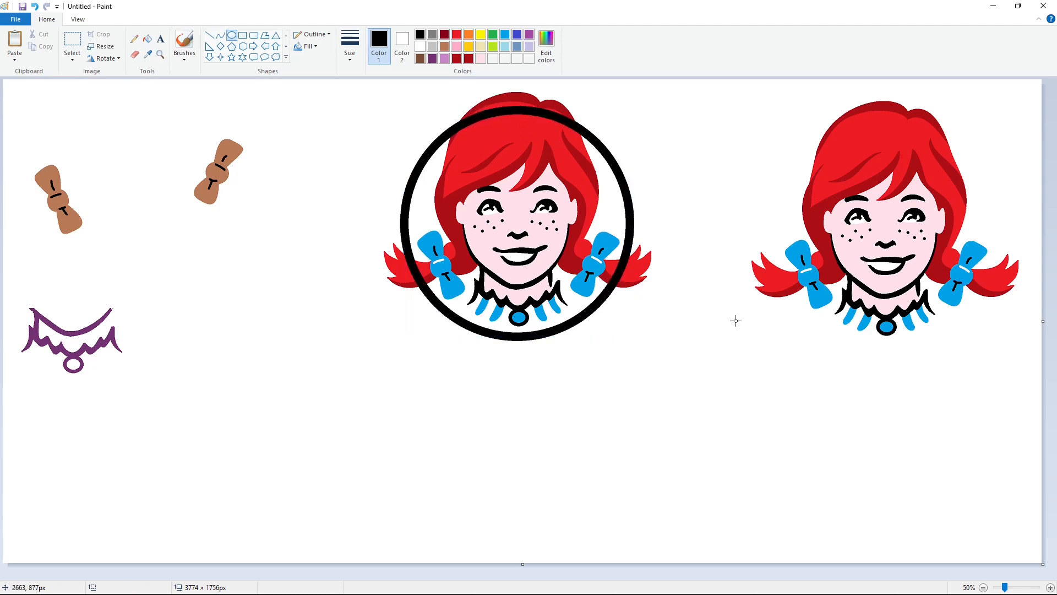
- Paste the copied head over the circle and align it with the original so the ring sits behind it
{"action": "left_click", "coordinate": [1050, 588]}
{"action": "left_click_drag", "start_coordinate": [505, 576], "coordinate": [747, 548]}
{"action": "key", "text": "ctrl+v"}
{"action": "left_click_drag", "start_coordinate": [537, 271], "coordinate": [554, 275]}
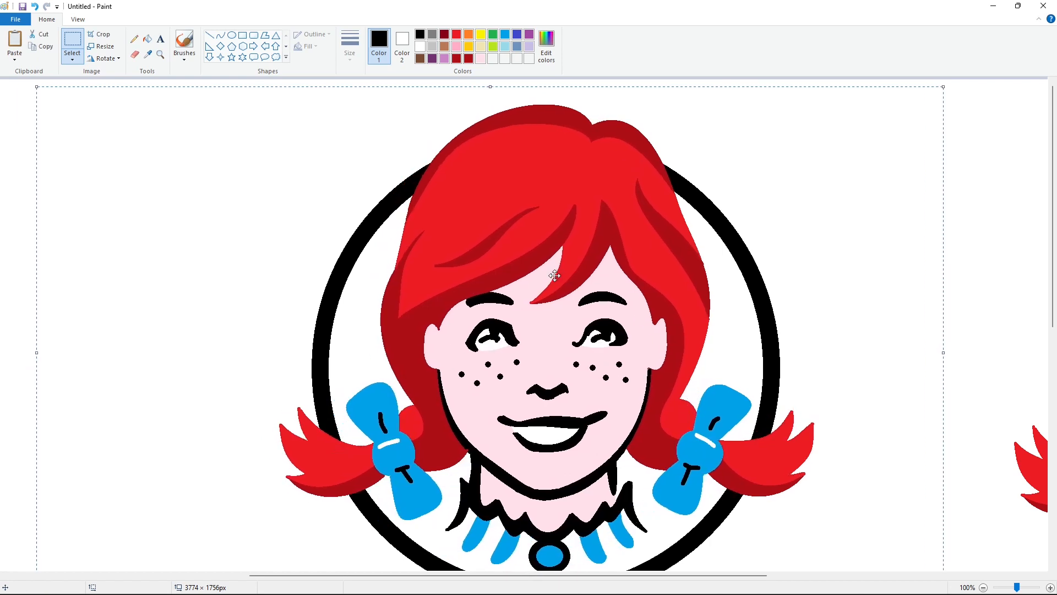
{"action": "left_click", "coordinate": [52, 185]}
{"action": "left_click", "coordinate": [984, 587]}
- Cover the duplicate head and the spare bow and collar pieces with solid white rectangles
{"action": "left_click", "coordinate": [242, 35]}
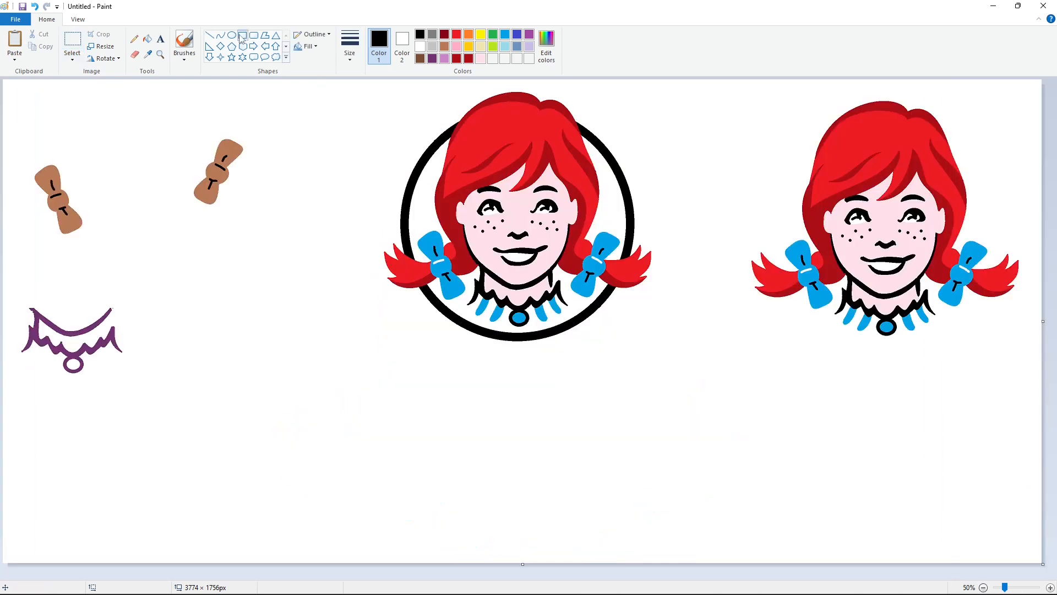
{"action": "left_click", "coordinate": [308, 46]}
{"action": "left_click", "coordinate": [323, 72]}
{"action": "left_click", "coordinate": [421, 47]}
{"action": "left_click_drag", "start_coordinate": [744, 91], "coordinate": [1030, 352]}
{"action": "left_click_drag", "start_coordinate": [269, 109], "coordinate": [0, 439]}
- Start a letter W below the head by drawing the upper part of its left edge with a black Curve
{"action": "left_click", "coordinate": [221, 35]}
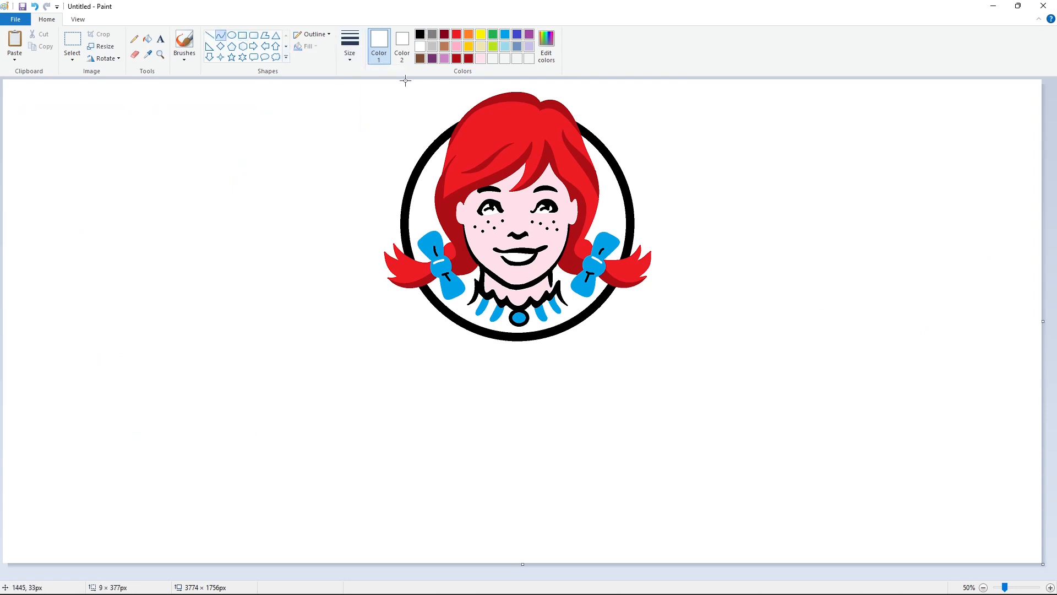
{"action": "left_click", "coordinate": [420, 34]}
{"action": "left_click", "coordinate": [255, 387]}
{"action": "left_click", "coordinate": [250, 418]}
{"action": "key", "text": "ctrl+z"}
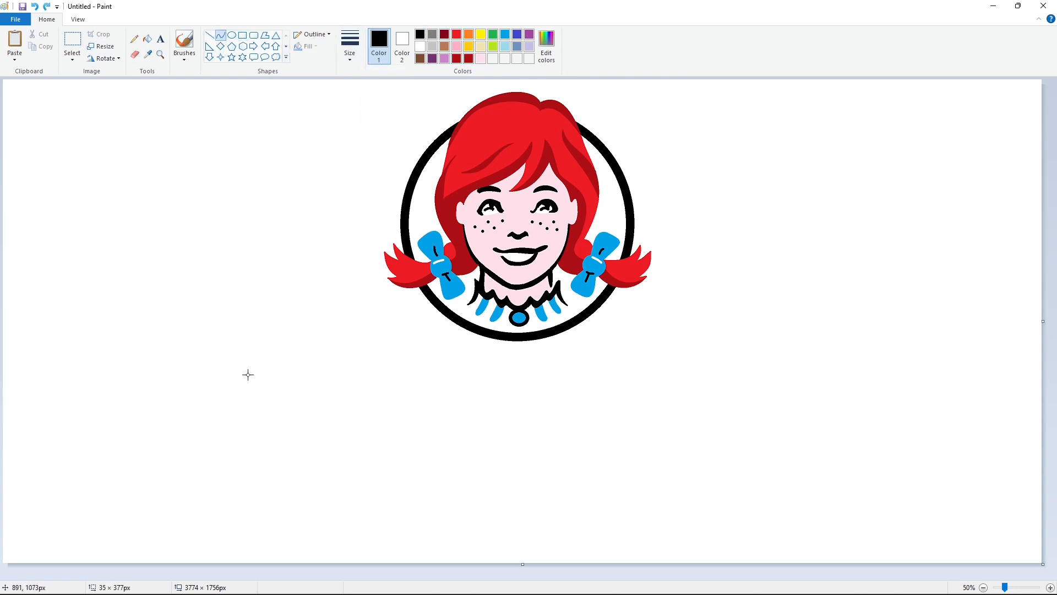
{"action": "left_click_drag", "start_coordinate": [246, 378], "coordinate": [247, 478]}
{"action": "left_click_drag", "start_coordinate": [251, 398], "coordinate": [258, 388]}
{"action": "left_click", "coordinate": [250, 419]}
{"action": "left_click", "coordinate": [292, 430]}
{"action": "left_click_drag", "start_coordinate": [247, 478], "coordinate": [263, 551]}
{"action": "left_click", "coordinate": [249, 508]}
{"action": "left_click", "coordinate": [252, 547]}
{"action": "left_click", "coordinate": [295, 514]}
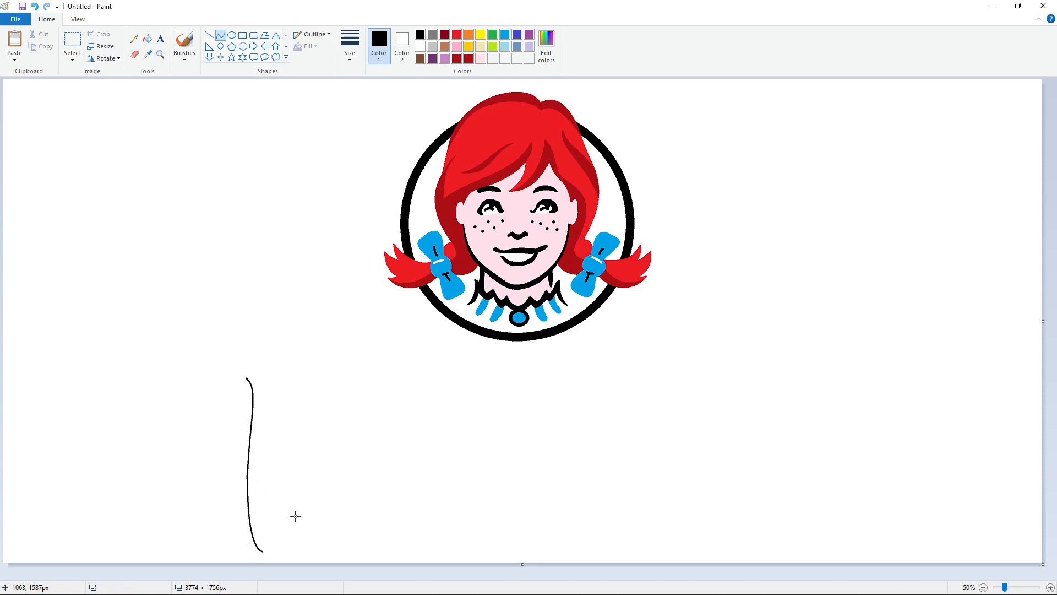
{"action": "key", "text": "ctrl+z"}
- Draw the lower part of the W's left edge and the rounded bottom of its first stroke
{"action": "left_click_drag", "start_coordinate": [248, 477], "coordinate": [260, 551]}
{"action": "left_click", "coordinate": [248, 510]}
{"action": "left_click", "coordinate": [251, 545]}
{"action": "left_click", "coordinate": [280, 521]}
{"action": "left_click", "coordinate": [268, 559]}
{"action": "left_click", "coordinate": [289, 550]}
- Draw the rounded top of the W's first stroke and continue its inner side downward
{"action": "left_click", "coordinate": [237, 367]}
{"action": "left_click_drag", "start_coordinate": [246, 377], "coordinate": [278, 403]}
{"action": "left_click", "coordinate": [266, 355]}
{"action": "left_click", "coordinate": [286, 364]}
{"action": "left_click_drag", "start_coordinate": [286, 364], "coordinate": [279, 409]}
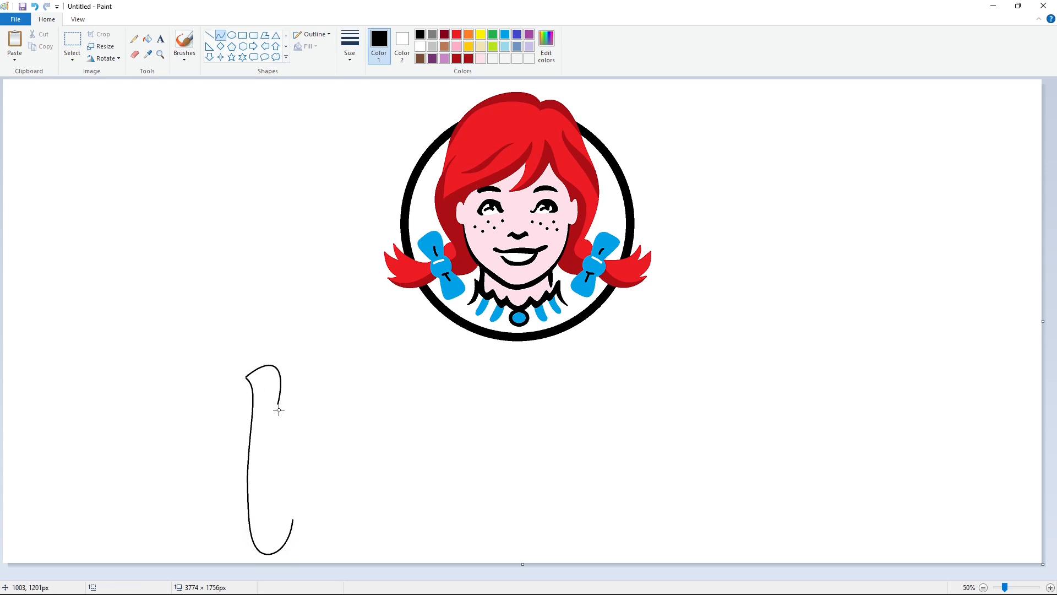
{"action": "left_click", "coordinate": [274, 463]}
- Draw the W's first inner valley, the rising diagonal, the rounded middle peak and the start of its right side
{"action": "mouse_move", "coordinate": [271, 467]}
{"action": "left_mouse_down"}
{"action": "mouse_move", "coordinate": [273, 491]}
{"action": "mouse_move", "coordinate": [333, 382]}
{"action": "left_mouse_up"}
{"action": "left_click", "coordinate": [272, 487]}
{"action": "left_click", "coordinate": [309, 472]}
{"action": "left_click", "coordinate": [275, 495]}
{"action": "left_click", "coordinate": [284, 478]}
{"action": "mouse_move", "coordinate": [317, 384]}
{"action": "left_mouse_down"}
{"action": "mouse_move", "coordinate": [313, 370]}
{"action": "mouse_move", "coordinate": [337, 443]}
{"action": "left_mouse_up"}
{"action": "left_click", "coordinate": [301, 413]}
{"action": "left_click", "coordinate": [341, 389]}
{"action": "left_click", "coordinate": [339, 413]}
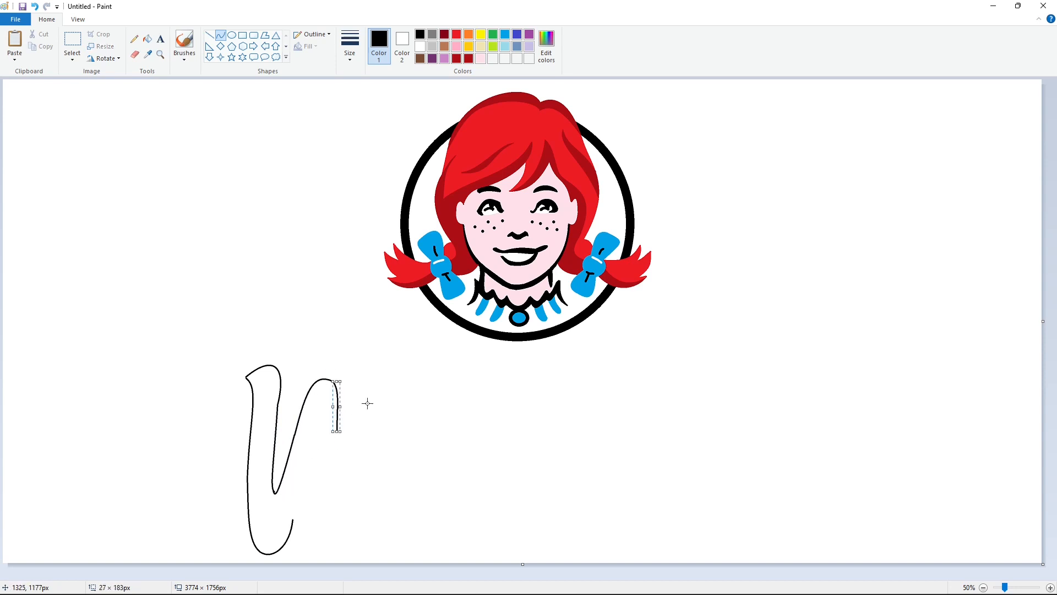
{"action": "left_click", "coordinate": [366, 402]}
- Draw the lower inner edges of the W's middle stroke, rising to a point and descending toward the second base
{"action": "left_click_drag", "start_coordinate": [293, 520], "coordinate": [315, 448]}
{"action": "left_click", "coordinate": [300, 472]}
{"action": "left_click", "coordinate": [297, 496]}
{"action": "left_click", "coordinate": [320, 456]}
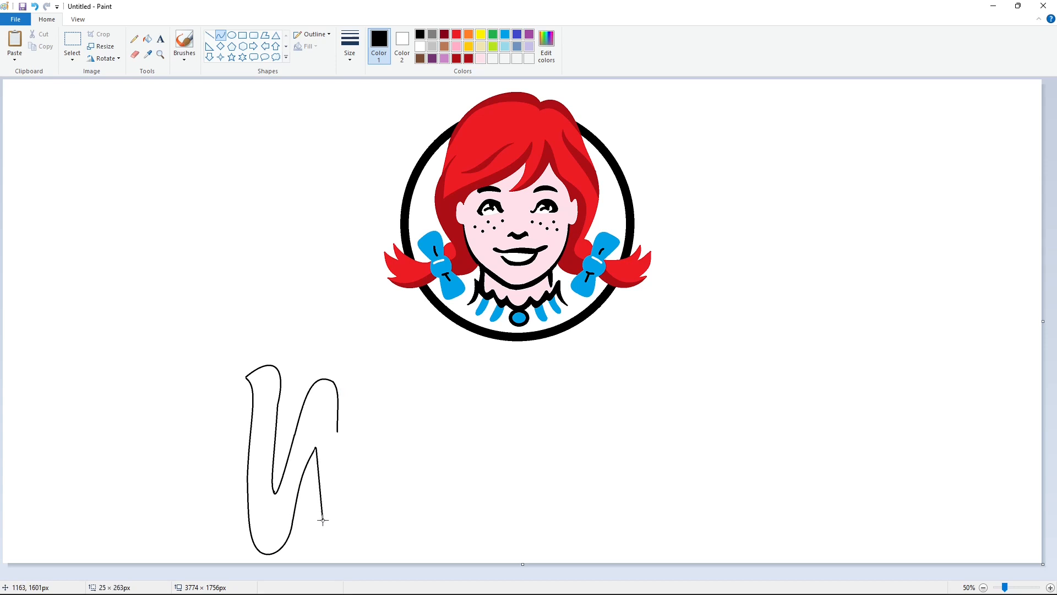
{"action": "left_click", "coordinate": [319, 448]}
{"action": "left_click", "coordinate": [315, 486]}
{"action": "left_click_drag", "start_coordinate": [323, 519], "coordinate": [368, 478]}
{"action": "left_click", "coordinate": [328, 552]}
{"action": "left_click", "coordinate": [361, 529]}
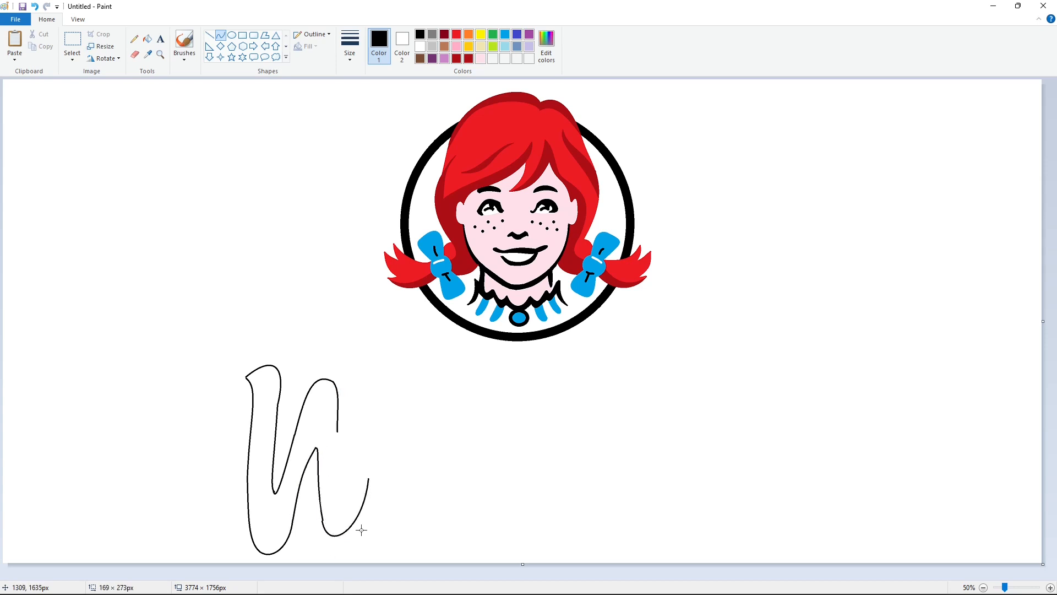
{"action": "key", "text": "ctrl+z"}
- Draw the rounded bottom of the W's second base, curving up on its right side
{"action": "left_click_drag", "start_coordinate": [352, 522], "coordinate": [357, 524]}
{"action": "left_click", "coordinate": [328, 541]}
{"action": "left_click", "coordinate": [349, 539]}
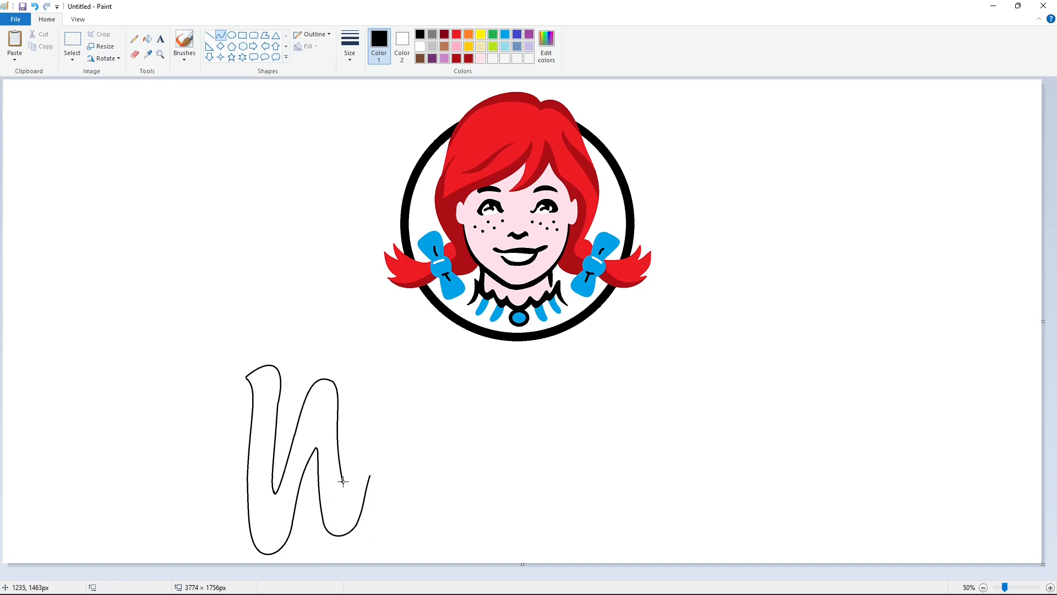
- Outline the W's tall right arm with curved sides and a rounded top
{"action": "left_click_drag", "start_coordinate": [343, 482], "coordinate": [359, 419]}
{"action": "left_click", "coordinate": [375, 365]}
{"action": "mouse_move", "coordinate": [378, 368]}
{"action": "left_mouse_down"}
{"action": "mouse_move", "coordinate": [390, 348]}
{"action": "mouse_move", "coordinate": [373, 461]}
{"action": "mouse_move", "coordinate": [422, 444]}
{"action": "mouse_move", "coordinate": [432, 425]}
{"action": "mouse_move", "coordinate": [406, 459]}
{"action": "mouse_move", "coordinate": [417, 473]}
{"action": "mouse_move", "coordinate": [448, 403]}
{"action": "mouse_move", "coordinate": [382, 460]}
{"action": "left_mouse_up"}
{"action": "left_click", "coordinate": [377, 348]}
{"action": "left_click", "coordinate": [435, 361]}
{"action": "left_click", "coordinate": [402, 351]}
{"action": "left_click", "coordinate": [402, 364]}
{"action": "left_click", "coordinate": [392, 398]}
{"action": "left_click", "coordinate": [384, 408]}
- Outline the left side of a lowercase e's loop and the short connector joining it to the W
{"action": "left_click", "coordinate": [377, 430]}
{"action": "left_click", "coordinate": [416, 411]}
{"action": "left_click", "coordinate": [398, 457]}
{"action": "left_click", "coordinate": [426, 463]}
{"action": "left_click", "coordinate": [472, 460]}
{"action": "left_click", "coordinate": [428, 417]}
{"action": "left_click", "coordinate": [414, 424]}
{"action": "left_click", "coordinate": [468, 432]}
- Complete the e's loop with its rounded outer edge and the curved inner eye
{"action": "left_click", "coordinate": [381, 482]}
{"action": "left_click", "coordinate": [400, 479]}
{"action": "left_click", "coordinate": [442, 477]}
{"action": "left_click", "coordinate": [440, 459]}
{"action": "left_click", "coordinate": [464, 427]}
{"action": "left_click", "coordinate": [431, 391]}
{"action": "left_click", "coordinate": [394, 412]}
{"action": "left_click", "coordinate": [505, 423]}
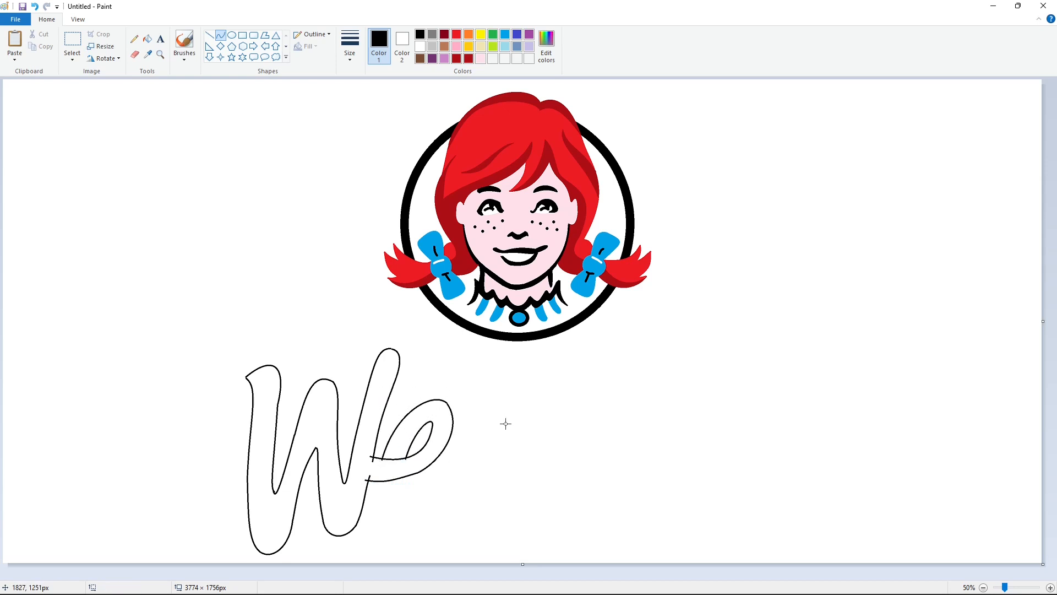
{"action": "left_click", "coordinate": [394, 510]}
{"action": "mouse_move", "coordinate": [379, 479]}
{"action": "left_mouse_down"}
{"action": "mouse_move", "coordinate": [431, 502]}
{"action": "mouse_move", "coordinate": [436, 479]}
{"action": "left_mouse_up"}
{"action": "left_click", "coordinate": [409, 519]}
{"action": "left_click", "coordinate": [462, 498]}
{"action": "left_click", "coordinate": [444, 472]}
{"action": "key", "text": "ctrl+z"}
{"action": "key", "text": "ctrl+z"}
- Draw the e's lower bowl and its rounded tail end with curves
{"action": "mouse_move", "coordinate": [380, 479]}
{"action": "left_mouse_down"}
{"action": "mouse_move", "coordinate": [427, 504]}
{"action": "mouse_move", "coordinate": [433, 477]}
{"action": "left_mouse_up"}
{"action": "left_click", "coordinate": [386, 509]}
{"action": "left_click", "coordinate": [408, 522]}
{"action": "left_click", "coordinate": [458, 512]}
{"action": "left_click", "coordinate": [448, 490]}
{"action": "left_click", "coordinate": [411, 491]}
- Fill the outlined letters W and e with black
{"action": "left_click", "coordinate": [152, 42]}
{"action": "left_click", "coordinate": [369, 430]}
{"action": "left_click", "coordinate": [412, 498]}
- Outline the left stem of a lowercase n beside the e with curves, rounding its top and foot
{"action": "left_click", "coordinate": [220, 36]}
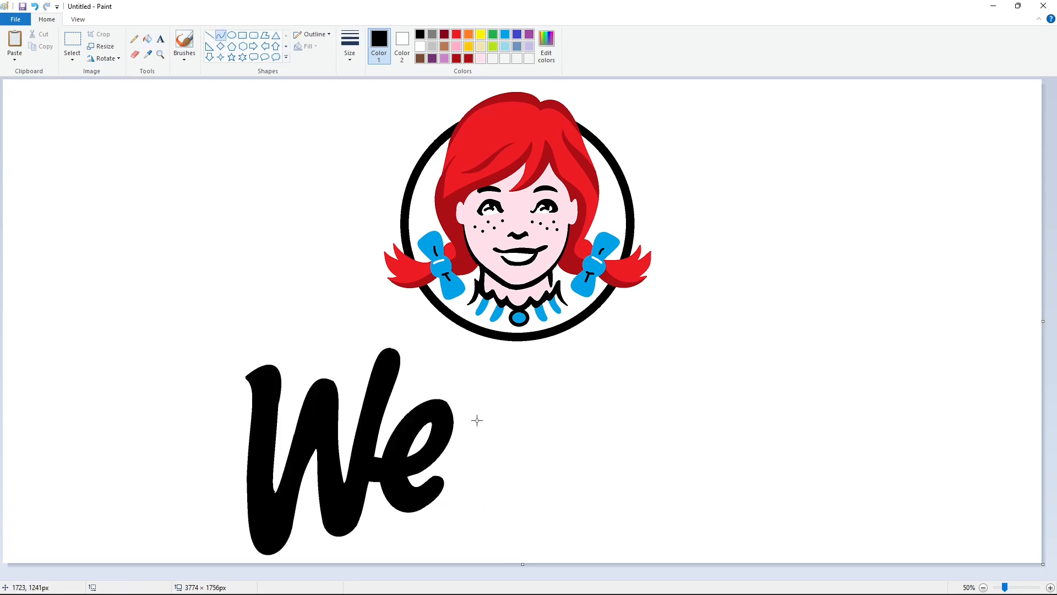
{"action": "left_click_drag", "start_coordinate": [483, 392], "coordinate": [455, 488]}
{"action": "left_click", "coordinate": [460, 425]}
{"action": "left_click", "coordinate": [455, 463]}
{"action": "left_click_drag", "start_coordinate": [489, 397], "coordinate": [498, 407]}
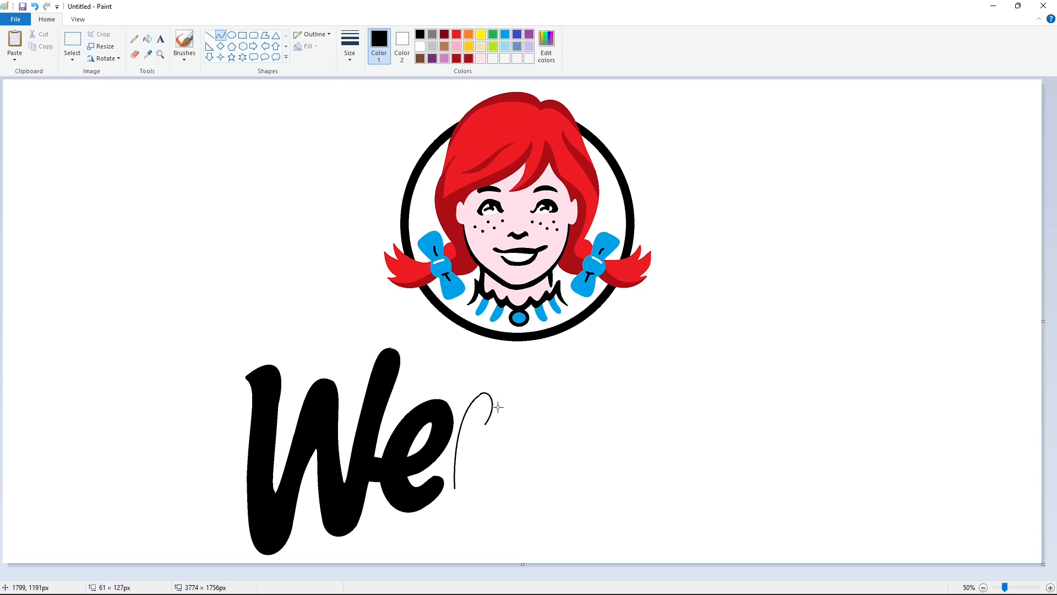
{"action": "left_click_drag", "start_coordinate": [482, 495], "coordinate": [479, 501]}
{"action": "left_click", "coordinate": [458, 500]}
{"action": "left_click", "coordinate": [489, 442]}
- Draw the n's arch, right stem and curved foot
{"action": "mouse_move", "coordinate": [493, 450]}
{"action": "left_mouse_down"}
{"action": "mouse_move", "coordinate": [505, 434]}
{"action": "mouse_move", "coordinate": [535, 440]}
{"action": "mouse_move", "coordinate": [502, 406]}
{"action": "mouse_move", "coordinate": [528, 420]}
{"action": "mouse_move", "coordinate": [528, 445]}
{"action": "left_mouse_up"}
{"action": "left_click", "coordinate": [486, 455]}
{"action": "left_click", "coordinate": [506, 397]}
{"action": "mouse_move", "coordinate": [533, 406]}
{"action": "left_mouse_down"}
{"action": "mouse_move", "coordinate": [539, 485]}
{"action": "mouse_move", "coordinate": [504, 468]}
{"action": "left_mouse_up"}
{"action": "left_click", "coordinate": [527, 445]}
{"action": "left_click_drag", "start_coordinate": [498, 507], "coordinate": [502, 508]}
{"action": "left_click", "coordinate": [609, 487]}
- Draw the outer left curve and bottom curve of a lowercase d's bowl, joined to the n
{"action": "left_click_drag", "start_coordinate": [536, 469], "coordinate": [603, 387]}
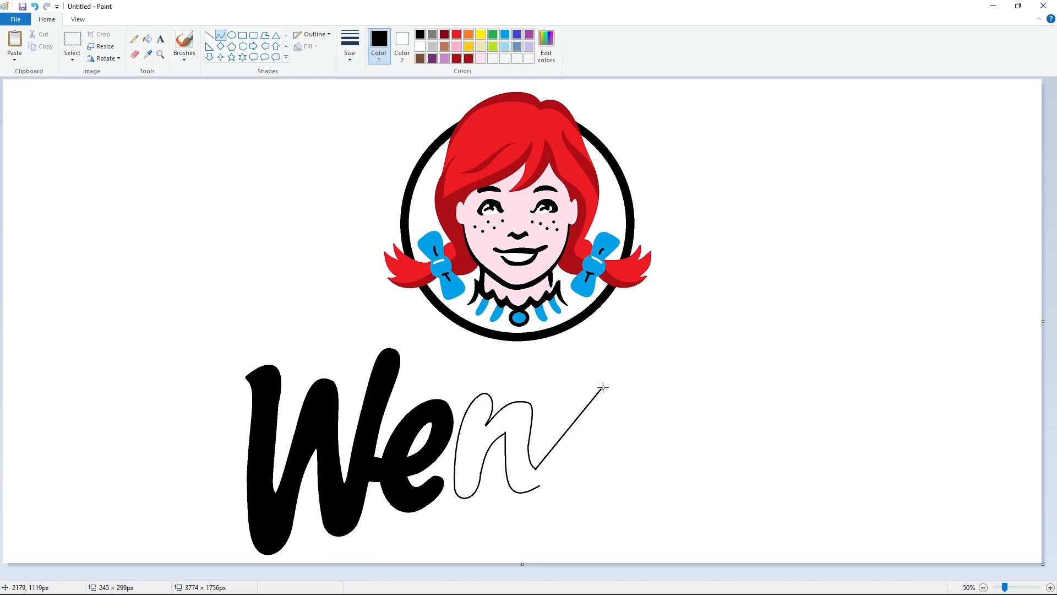
{"action": "left_click_drag", "start_coordinate": [564, 437], "coordinate": [543, 433]}
{"action": "left_click_drag", "start_coordinate": [570, 406], "coordinate": [566, 398]}
{"action": "left_click", "coordinate": [650, 408]}
{"action": "left_click_drag", "start_coordinate": [539, 486], "coordinate": [594, 465]}
{"action": "mouse_move", "coordinate": [563, 486]}
{"action": "left_mouse_down"}
{"action": "mouse_move", "coordinate": [558, 494]}
{"action": "mouse_move", "coordinate": [580, 484]}
{"action": "left_mouse_up"}
{"action": "left_click", "coordinate": [652, 425]}
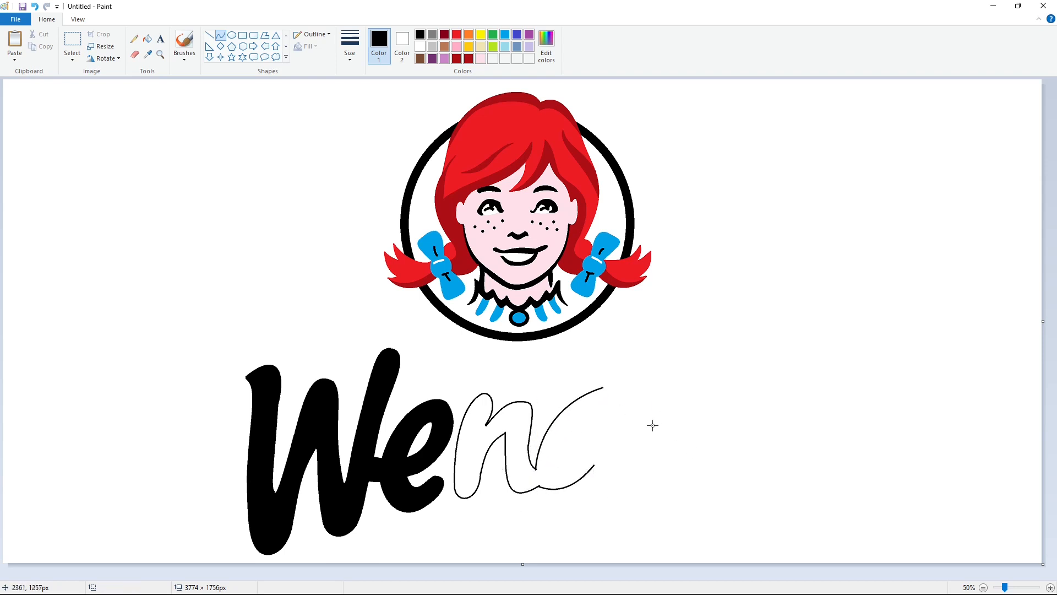
- Outline the d's tall ascender with a rounded top and a curved right side
{"action": "mouse_move", "coordinate": [603, 390]}
{"action": "left_mouse_down"}
{"action": "mouse_move", "coordinate": [629, 321]}
{"action": "mouse_move", "coordinate": [610, 351]}
{"action": "left_mouse_up"}
{"action": "mouse_move", "coordinate": [618, 331]}
{"action": "left_mouse_down"}
{"action": "mouse_move", "coordinate": [626, 389]}
{"action": "mouse_move", "coordinate": [636, 331]}
{"action": "mouse_move", "coordinate": [630, 360]}
{"action": "left_mouse_up"}
{"action": "left_click", "coordinate": [643, 340]}
{"action": "left_click", "coordinate": [688, 366]}
{"action": "key", "text": "ctrl+z"}
{"action": "left_click_drag", "start_coordinate": [629, 322], "coordinate": [627, 390]}
{"action": "left_click_drag", "start_coordinate": [629, 338], "coordinate": [649, 323]}
{"action": "left_click_drag", "start_coordinate": [633, 359], "coordinate": [626, 353]}
{"action": "left_click", "coordinate": [701, 352]}
- Draw the inner opening of the d's bowl with curves
{"action": "left_click_drag", "start_coordinate": [599, 415], "coordinate": [564, 462]}
{"action": "left_click_drag", "start_coordinate": [583, 434], "coordinate": [577, 424]}
{"action": "mouse_move", "coordinate": [567, 449]}
{"action": "left_mouse_down"}
{"action": "mouse_move", "coordinate": [557, 458]}
{"action": "mouse_move", "coordinate": [600, 415]}
{"action": "left_mouse_up"}
{"action": "left_click", "coordinate": [628, 427]}
{"action": "mouse_move", "coordinate": [574, 451]}
{"action": "left_mouse_down"}
{"action": "mouse_move", "coordinate": [572, 466]}
{"action": "mouse_move", "coordinate": [596, 441]}
{"action": "mouse_move", "coordinate": [618, 497]}
{"action": "mouse_move", "coordinate": [595, 485]}
{"action": "left_mouse_up"}
{"action": "left_click", "coordinate": [665, 440]}
- Close the d's outline with a rounded foot, a right stem edge and a small rounded bump beside the bowl
{"action": "mouse_move", "coordinate": [609, 492]}
{"action": "left_mouse_down"}
{"action": "mouse_move", "coordinate": [607, 503]}
{"action": "mouse_move", "coordinate": [619, 470]}
{"action": "mouse_move", "coordinate": [628, 492]}
{"action": "left_mouse_up"}
{"action": "left_click", "coordinate": [635, 498]}
{"action": "left_click_drag", "start_coordinate": [622, 478], "coordinate": [623, 414]}
{"action": "left_click", "coordinate": [665, 479]}
{"action": "left_click_drag", "start_coordinate": [620, 456], "coordinate": [619, 433]}
{"action": "left_click", "coordinate": [678, 448]}
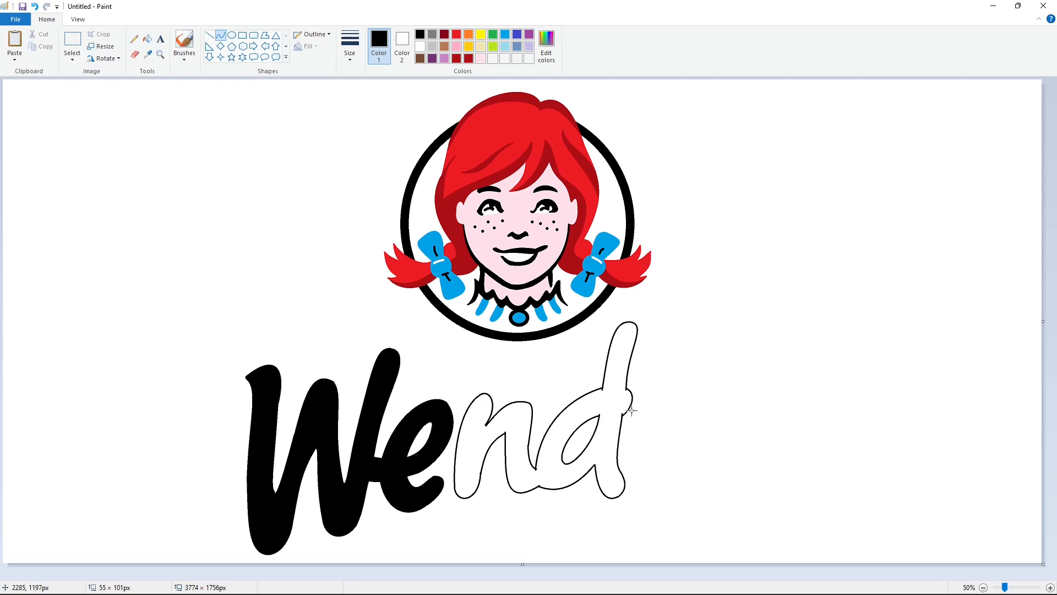
- Fill the outlined letters n and d with black and return to the Curve tool
{"action": "left_click", "coordinate": [147, 38]}
{"action": "left_click", "coordinate": [522, 431]}
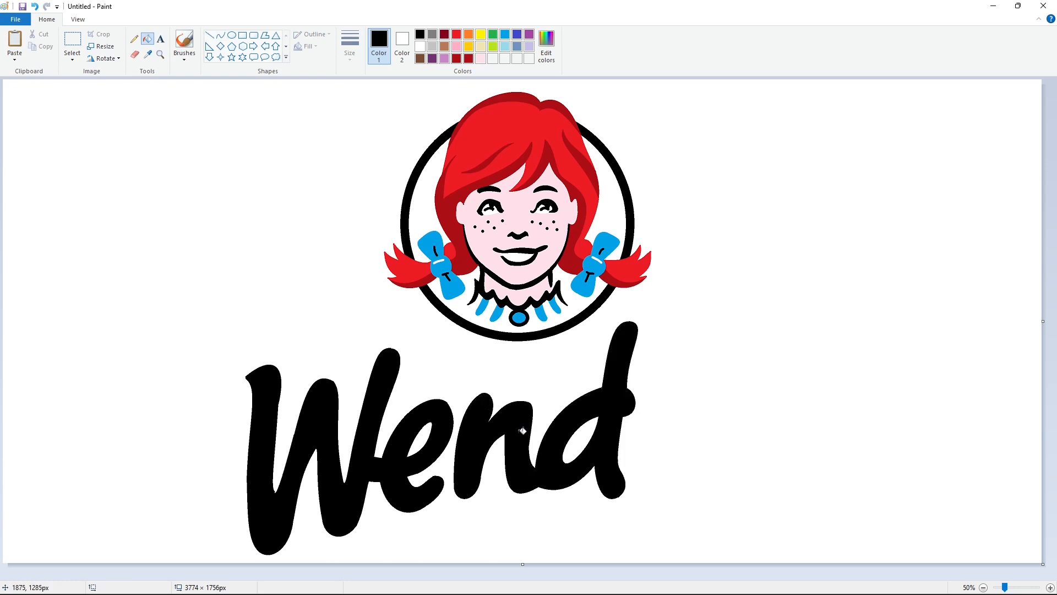
{"action": "left_click", "coordinate": [220, 37]}
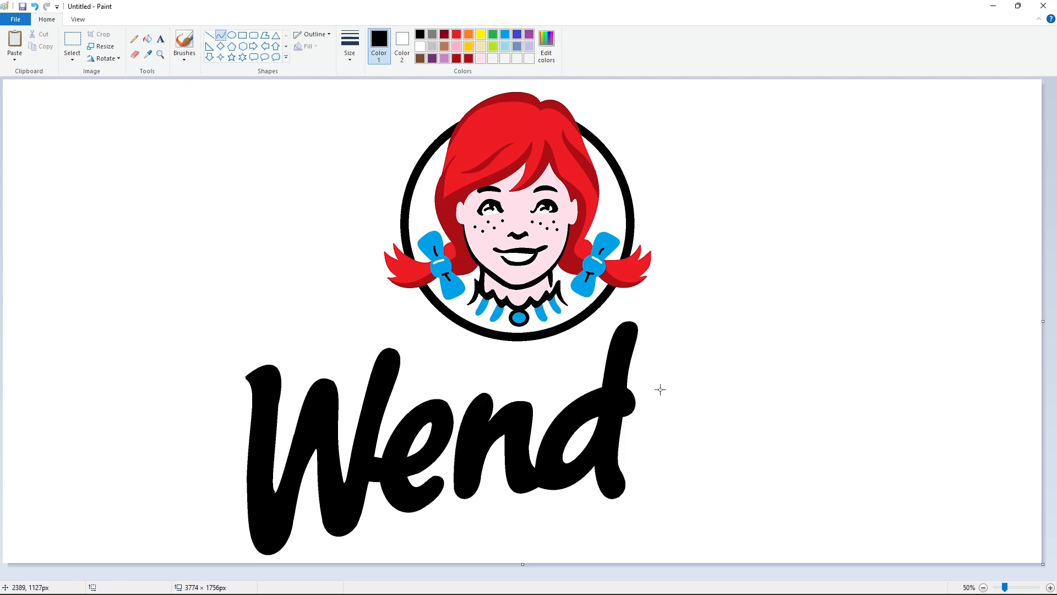
{"action": "left_click_drag", "start_coordinate": [659, 388], "coordinate": [636, 483]}
{"action": "mouse_move", "coordinate": [648, 435]}
{"action": "left_mouse_down"}
{"action": "mouse_move", "coordinate": [631, 438]}
{"action": "mouse_move", "coordinate": [634, 460]}
{"action": "left_mouse_up"}
{"action": "left_click", "coordinate": [699, 446]}
{"action": "left_click_drag", "start_coordinate": [663, 393], "coordinate": [637, 478]}
{"action": "key", "text": "ctrl+z"}
{"action": "key", "text": "ctrl+z"}
- Outline the left edge, rounded top and inner side of the y's left arm with curves, just beside the d
{"action": "left_click_drag", "start_coordinate": [649, 422], "coordinate": [638, 402]}
{"action": "left_click_drag", "start_coordinate": [634, 439], "coordinate": [629, 437]}
{"action": "left_click", "coordinate": [629, 437]}
{"action": "left_click_drag", "start_coordinate": [678, 395], "coordinate": [677, 394]}
{"action": "left_click", "coordinate": [716, 399]}
{"action": "left_click_drag", "start_coordinate": [665, 392], "coordinate": [659, 460]}
{"action": "left_click", "coordinate": [716, 399]}
- Draw the rounded base of the y's bowl and the start of the inner valley between its arms
{"action": "left_click_drag", "start_coordinate": [662, 428], "coordinate": [682, 473]}
{"action": "left_click", "coordinate": [687, 442]}
{"action": "left_click_drag", "start_coordinate": [648, 489], "coordinate": [645, 496]}
{"action": "left_click_drag", "start_coordinate": [665, 494], "coordinate": [666, 498]}
{"action": "left_click", "coordinate": [734, 491]}
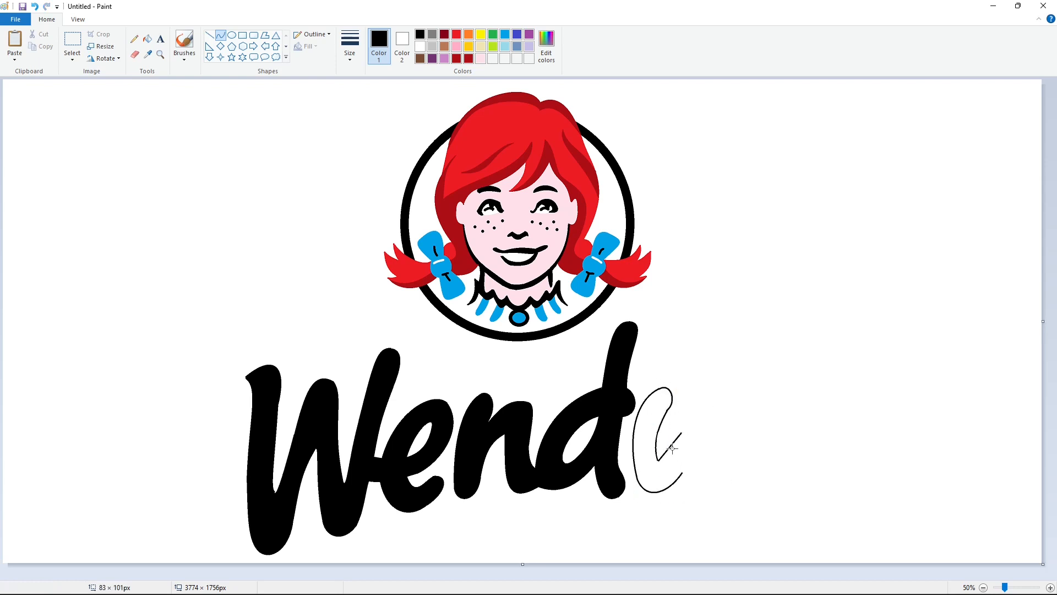
{"action": "left_click_drag", "start_coordinate": [664, 460], "coordinate": [662, 471]}
{"action": "left_click", "coordinate": [720, 455]}
- Close the y's outline with a rounded right arm, a long descending stem and a hooked tail
{"action": "left_click_drag", "start_coordinate": [673, 455], "coordinate": [709, 391]}
{"action": "mouse_move", "coordinate": [697, 403]}
{"action": "left_mouse_down"}
{"action": "mouse_move", "coordinate": [693, 394]}
{"action": "mouse_move", "coordinate": [688, 412]}
{"action": "left_mouse_up"}
{"action": "left_click", "coordinate": [728, 419]}
{"action": "mouse_move", "coordinate": [679, 472]}
{"action": "left_mouse_down"}
{"action": "mouse_move", "coordinate": [642, 525]}
{"action": "mouse_move", "coordinate": [680, 503]}
{"action": "mouse_move", "coordinate": [664, 532]}
{"action": "mouse_move", "coordinate": [626, 539]}
{"action": "mouse_move", "coordinate": [619, 526]}
{"action": "mouse_move", "coordinate": [695, 522]}
{"action": "mouse_move", "coordinate": [649, 555]}
{"action": "mouse_move", "coordinate": [676, 552]}
{"action": "mouse_move", "coordinate": [715, 420]}
{"action": "mouse_move", "coordinate": [712, 478]}
{"action": "mouse_move", "coordinate": [701, 466]}
{"action": "left_mouse_up"}
{"action": "left_click", "coordinate": [721, 520]}
{"action": "left_click", "coordinate": [629, 542]}
{"action": "left_click", "coordinate": [731, 546]}
{"action": "left_click", "coordinate": [765, 479]}
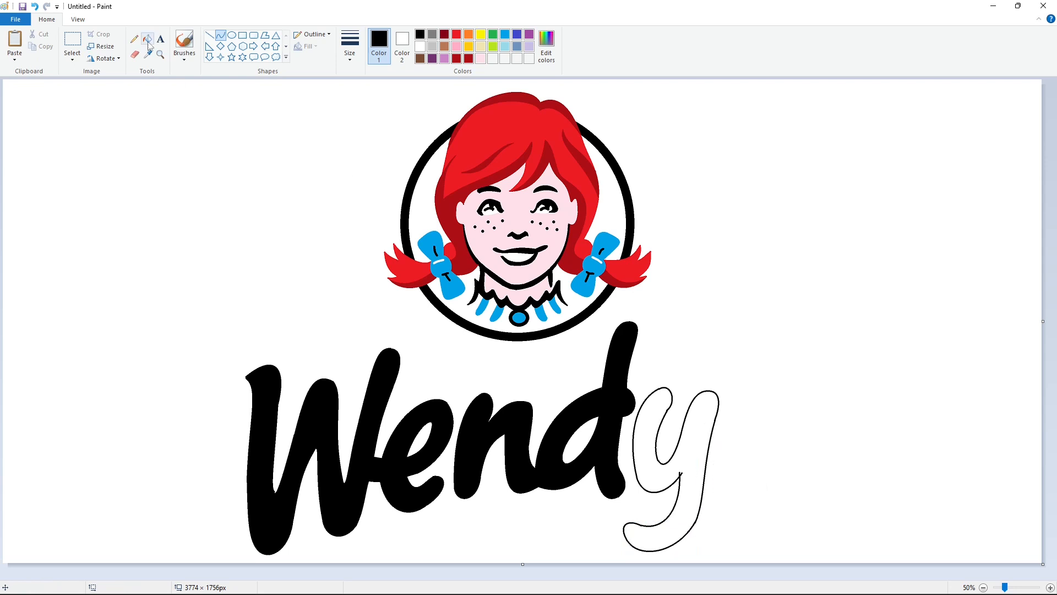
- Fill the outlined y with black and return to the Curve tool
{"action": "left_click", "coordinate": [147, 39]}
{"action": "left_click", "coordinate": [644, 440]}
{"action": "left_click", "coordinate": [220, 35]}
- Outline a small comma-shaped apostrophe with curves above the upper end of the y's right arm
{"action": "left_click_drag", "start_coordinate": [726, 367], "coordinate": [740, 394]}
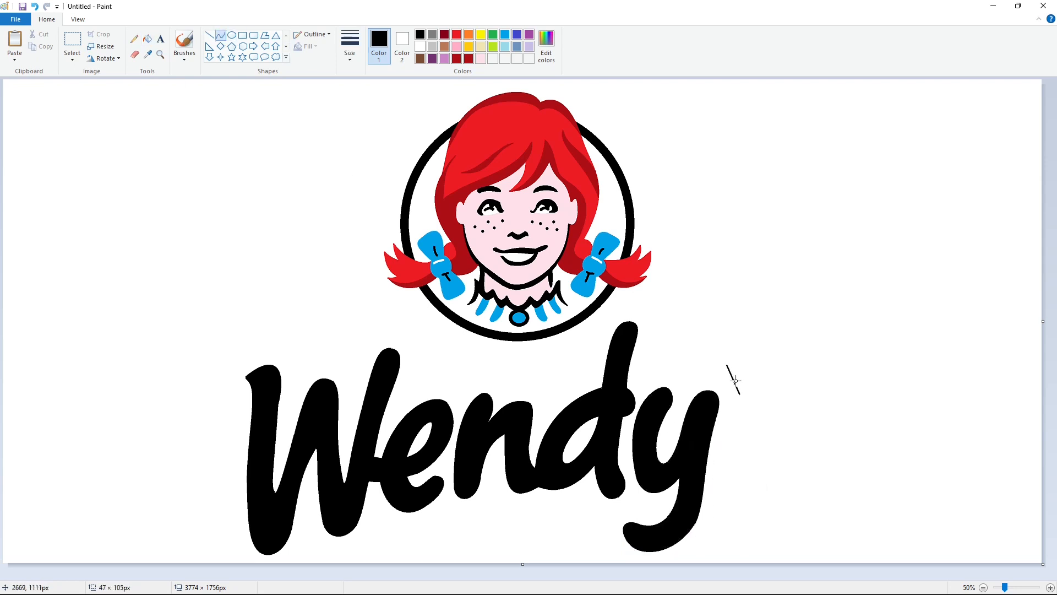
{"action": "left_click", "coordinate": [745, 356]}
{"action": "left_click", "coordinate": [754, 376]}
{"action": "left_click", "coordinate": [810, 395]}
{"action": "left_click", "coordinate": [727, 367]}
{"action": "left_click", "coordinate": [726, 370]}
{"action": "left_click", "coordinate": [767, 366]}
{"action": "left_click_drag", "start_coordinate": [728, 377], "coordinate": [727, 386]}
{"action": "left_click", "coordinate": [733, 402]}
{"action": "left_click", "coordinate": [720, 394]}
{"action": "left_click", "coordinate": [778, 392]}
- Fill the apostrophe with black and return to the Curve tool
{"action": "left_click", "coordinate": [147, 39]}
{"action": "left_click", "coordinate": [738, 378]}
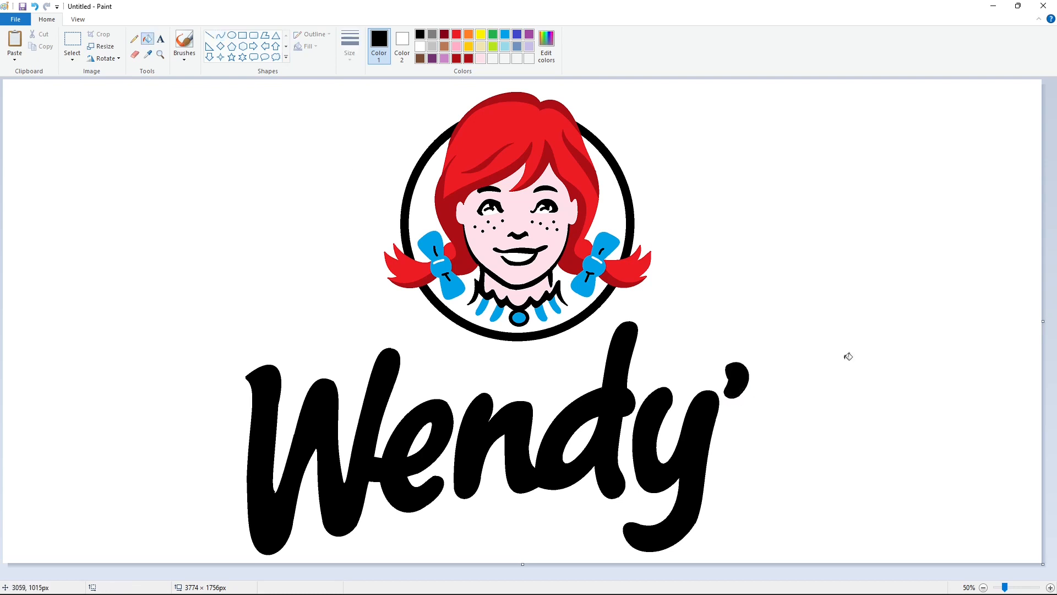
{"action": "left_click", "coordinate": [220, 35]}
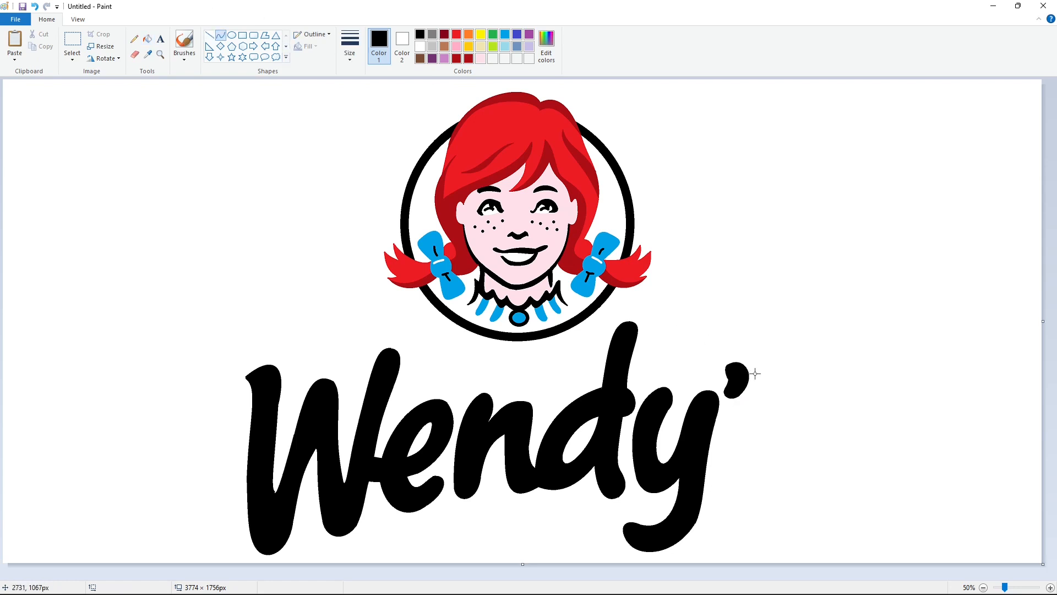
- Draw the outer top and left curve of the letter s after the apostrophe
{"action": "mouse_move", "coordinate": [786, 397]}
{"action": "left_mouse_down"}
{"action": "mouse_move", "coordinate": [723, 432]}
{"action": "mouse_move", "coordinate": [759, 392]}
{"action": "mouse_move", "coordinate": [729, 400]}
{"action": "mouse_move", "coordinate": [756, 464]}
{"action": "mouse_move", "coordinate": [734, 465]}
{"action": "mouse_move", "coordinate": [719, 486]}
{"action": "mouse_move", "coordinate": [709, 477]}
{"action": "mouse_move", "coordinate": [786, 469]}
{"action": "left_mouse_up"}
{"action": "left_click", "coordinate": [798, 431]}
{"action": "left_click", "coordinate": [723, 446]}
{"action": "left_click", "coordinate": [735, 456]}
{"action": "left_click", "coordinate": [775, 476]}
- Draw the s's rounded lower-left end and its curved bottom edge
{"action": "left_click", "coordinate": [759, 470]}
{"action": "left_click", "coordinate": [740, 473]}
{"action": "left_click", "coordinate": [734, 477]}
{"action": "left_click", "coordinate": [721, 458]}
{"action": "left_click", "coordinate": [713, 474]}
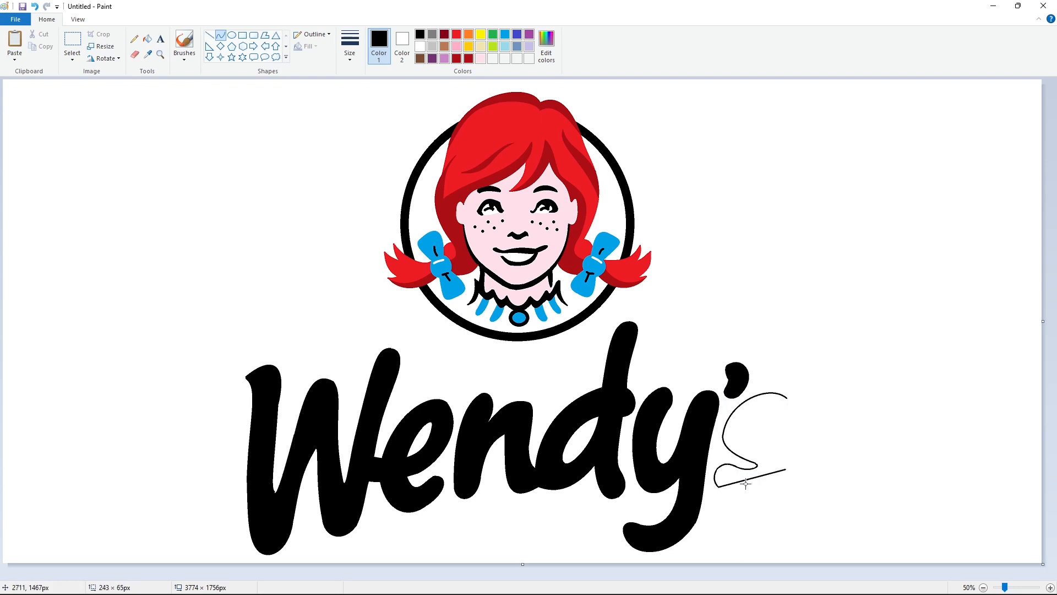
{"action": "left_click", "coordinate": [729, 501]}
{"action": "left_click", "coordinate": [775, 497]}
- Outline the rounded upper-right tip of the s with short curves
{"action": "mouse_move", "coordinate": [787, 398]}
{"action": "left_mouse_down"}
{"action": "mouse_move", "coordinate": [780, 430]}
{"action": "mouse_move", "coordinate": [770, 419]}
{"action": "mouse_move", "coordinate": [752, 429]}
{"action": "mouse_move", "coordinate": [786, 469]}
{"action": "left_mouse_up"}
{"action": "left_click", "coordinate": [793, 404]}
{"action": "left_click", "coordinate": [797, 430]}
{"action": "left_click", "coordinate": [818, 437]}
{"action": "left_click", "coordinate": [774, 432]}
{"action": "left_click", "coordinate": [770, 428]}
{"action": "left_click", "coordinate": [824, 424]}
- Close the s's outline with its inner upper curve and lower right side, and fill the letter with black
{"action": "left_click", "coordinate": [768, 411]}
{"action": "left_click", "coordinate": [758, 418]}
{"action": "left_click", "coordinate": [831, 425]}
{"action": "left_click", "coordinate": [754, 436]}
{"action": "left_click", "coordinate": [760, 439]}
{"action": "left_click", "coordinate": [825, 447]}
{"action": "left_click", "coordinate": [788, 453]}
{"action": "left_click", "coordinate": [794, 454]}
{"action": "left_click", "coordinate": [147, 39]}
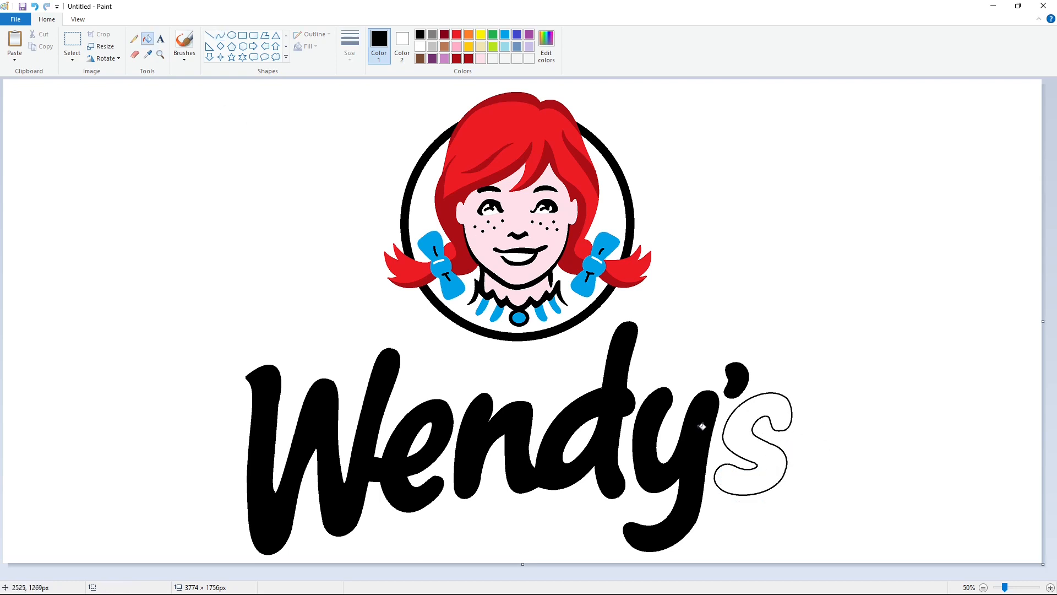
{"action": "left_click", "coordinate": [736, 432]}
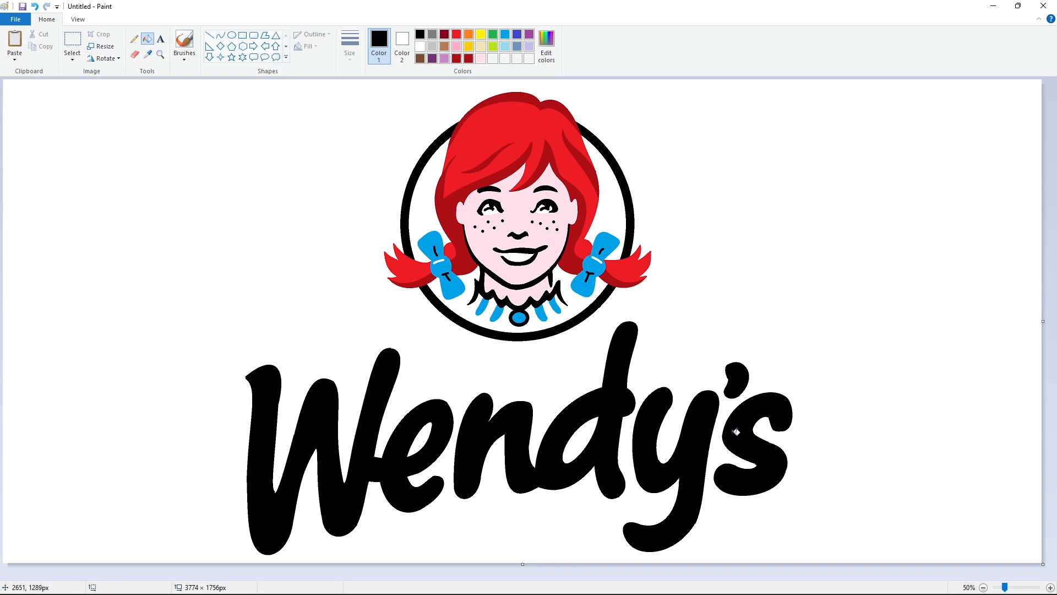
{"action": "left_click", "coordinate": [403, 43]}
{"action": "left_click", "coordinate": [547, 46]}
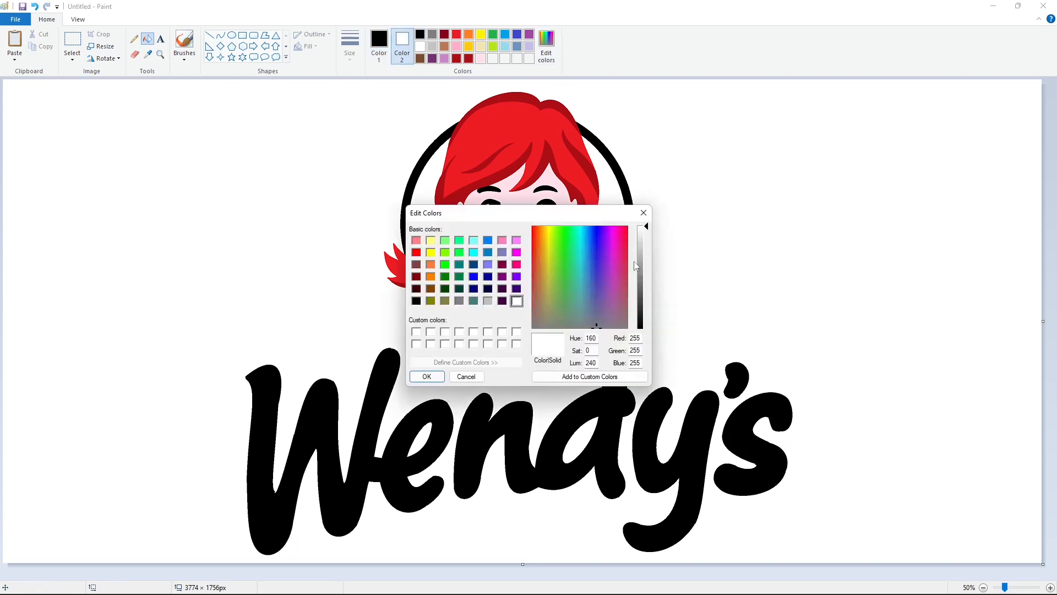
{"action": "left_click", "coordinate": [644, 212]}
- Define a custom dark gray with red, green and blue at 32 as the primary color
{"action": "left_click", "coordinate": [380, 44]}
{"action": "left_click", "coordinate": [546, 45]}
{"action": "left_click", "coordinate": [647, 317]}
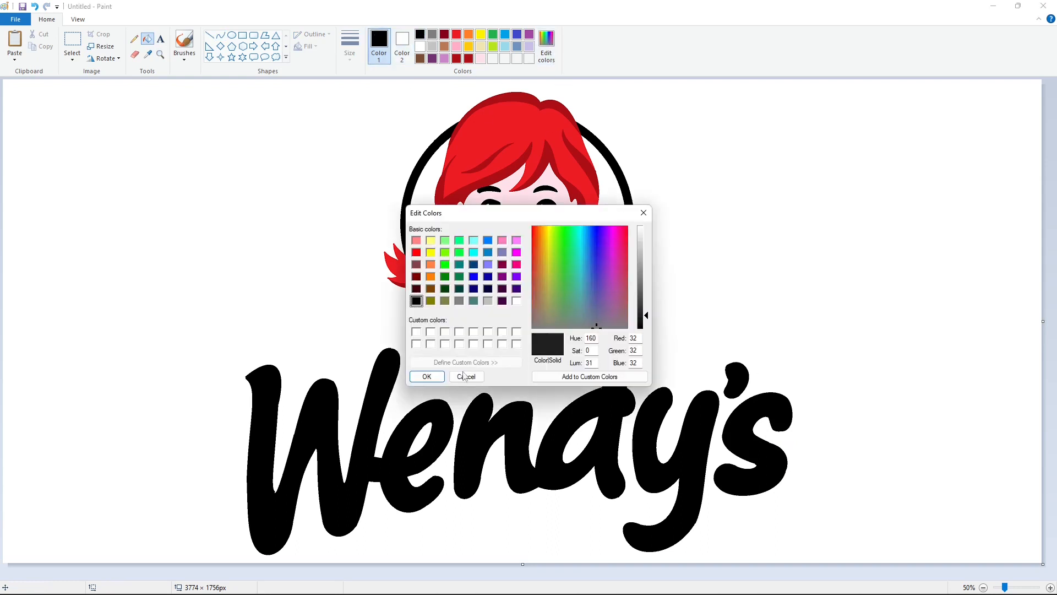
{"action": "left_click", "coordinate": [424, 375]}
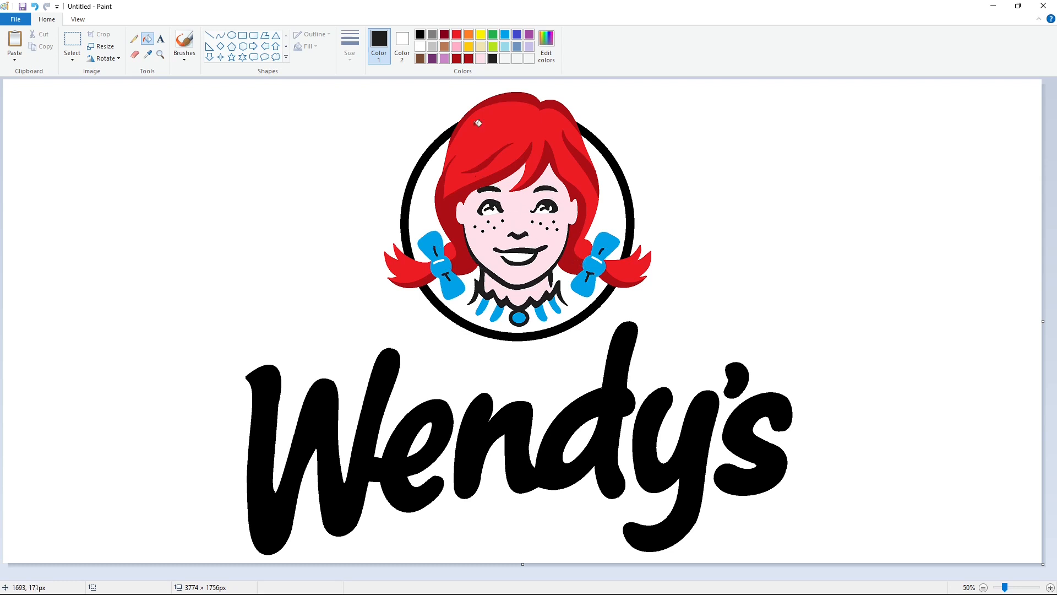
- Fill the black circle segments around the girl's head with the custom dark gray
{"action": "left_click", "coordinate": [591, 139]}
{"action": "left_click", "coordinate": [420, 162]}
{"action": "left_click", "coordinate": [525, 334]}
- Recolor the black freckles on both of the girl's cheeks with red
{"action": "left_click", "coordinate": [457, 34]}
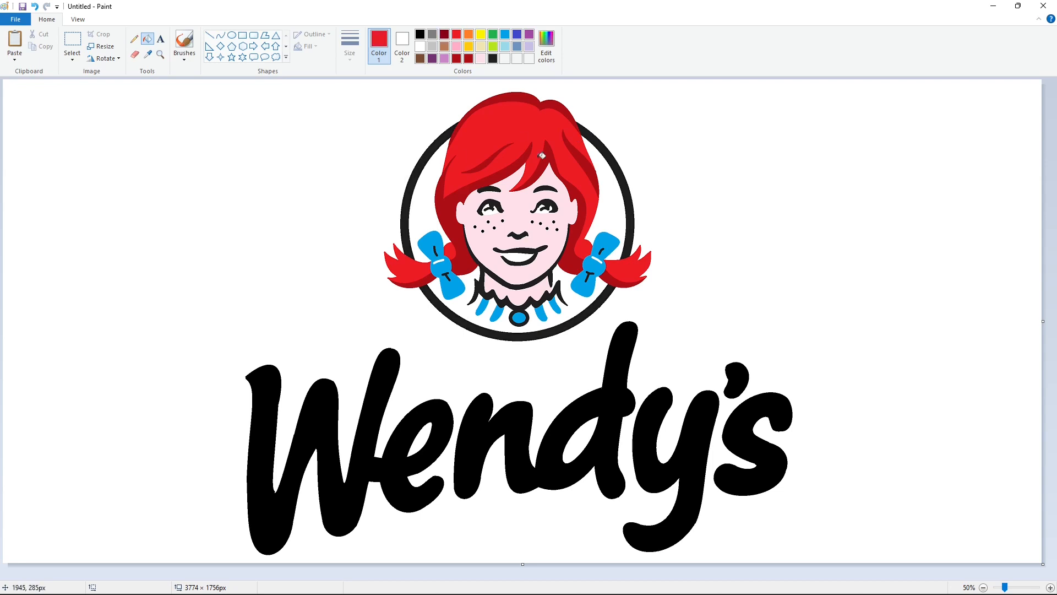
{"action": "left_click", "coordinate": [1050, 588]}
{"action": "left_click", "coordinate": [619, 379]}
{"action": "left_click", "coordinate": [613, 364]}
{"action": "left_click", "coordinate": [599, 377]}
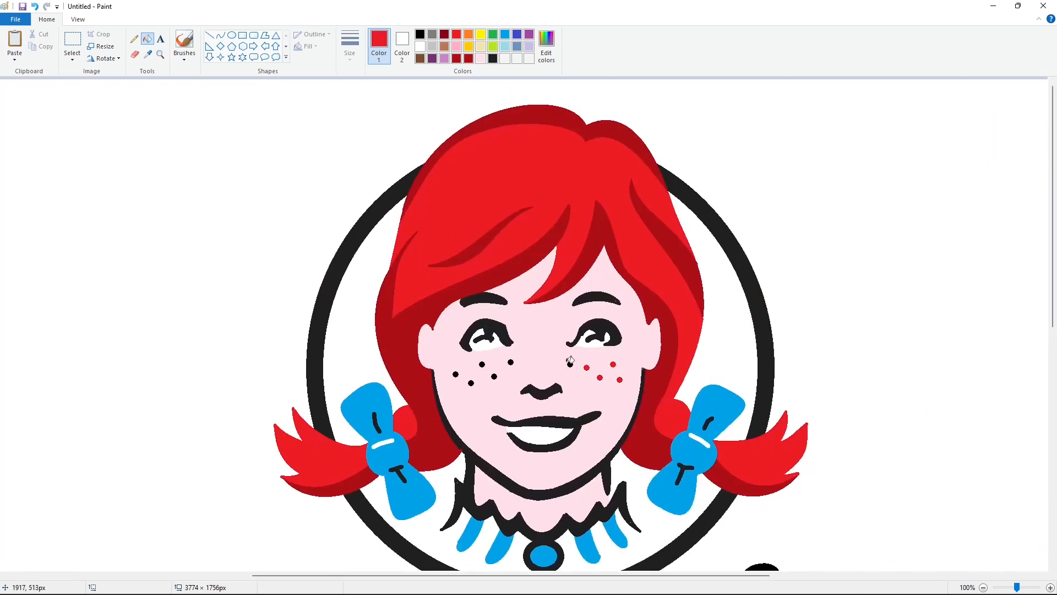
{"action": "left_click", "coordinate": [570, 362]}
{"action": "left_click", "coordinate": [511, 361]}
{"action": "left_click", "coordinate": [494, 376]}
{"action": "left_click", "coordinate": [482, 364]}
{"action": "left_click", "coordinate": [472, 382]}
{"action": "left_click", "coordinate": [457, 375]}
- Fill all the black "Wendy's" lettering, including the apostrophe, with red
{"action": "left_click", "coordinate": [984, 587]}
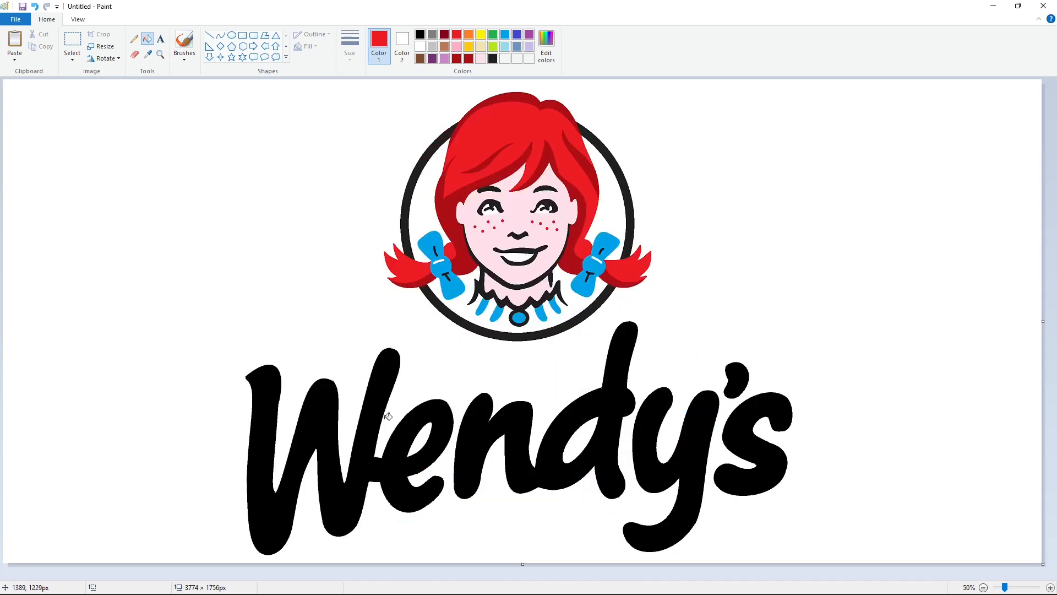
{"action": "left_click", "coordinate": [388, 417]}
{"action": "left_click", "coordinate": [474, 431]}
{"action": "left_click", "coordinate": [657, 456]}
{"action": "left_click", "coordinate": [735, 379]}
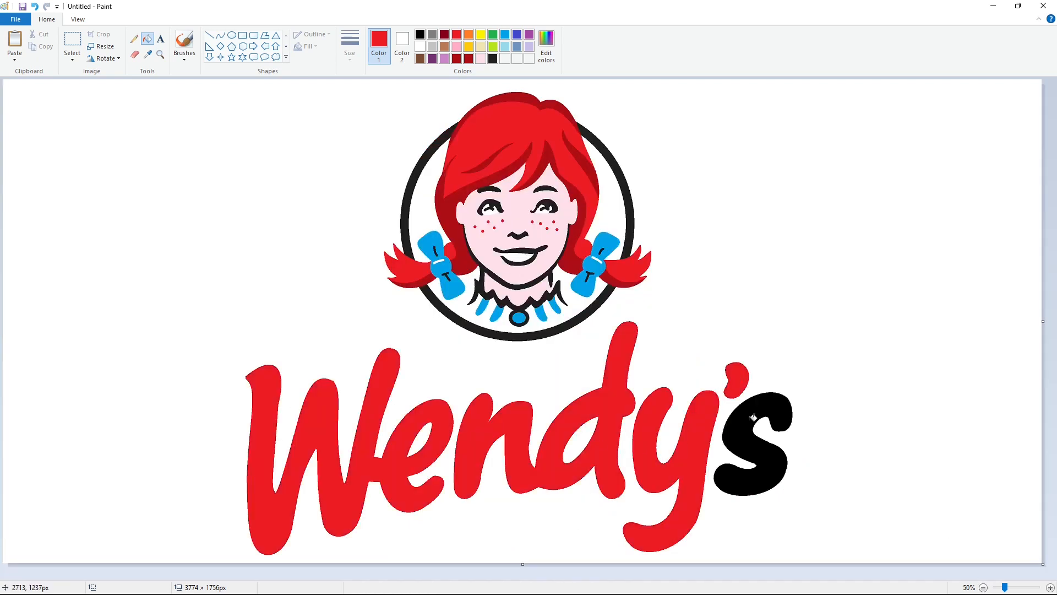
{"action": "left_click", "coordinate": [753, 418]}
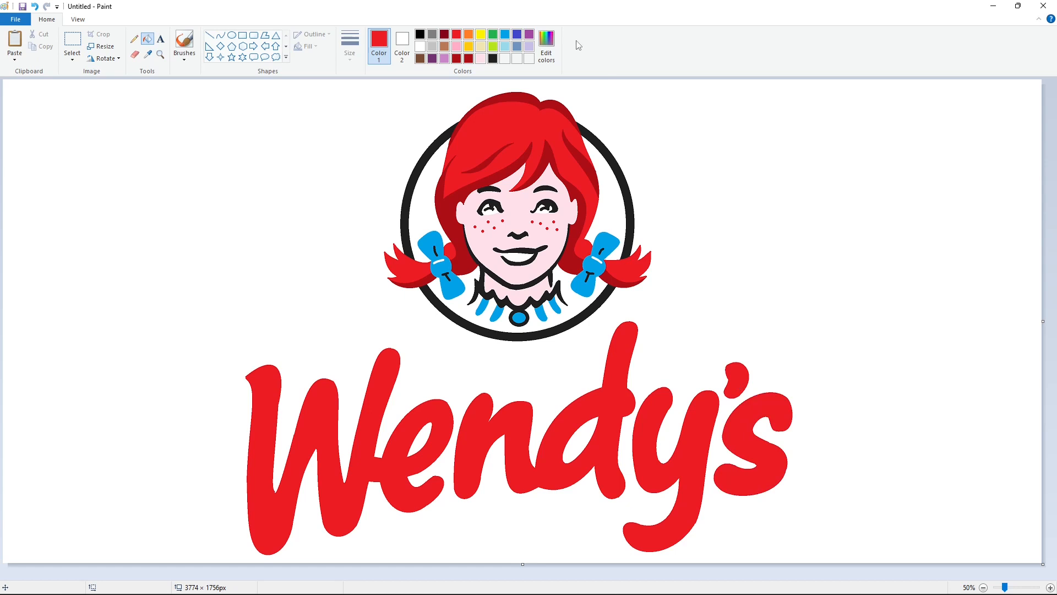